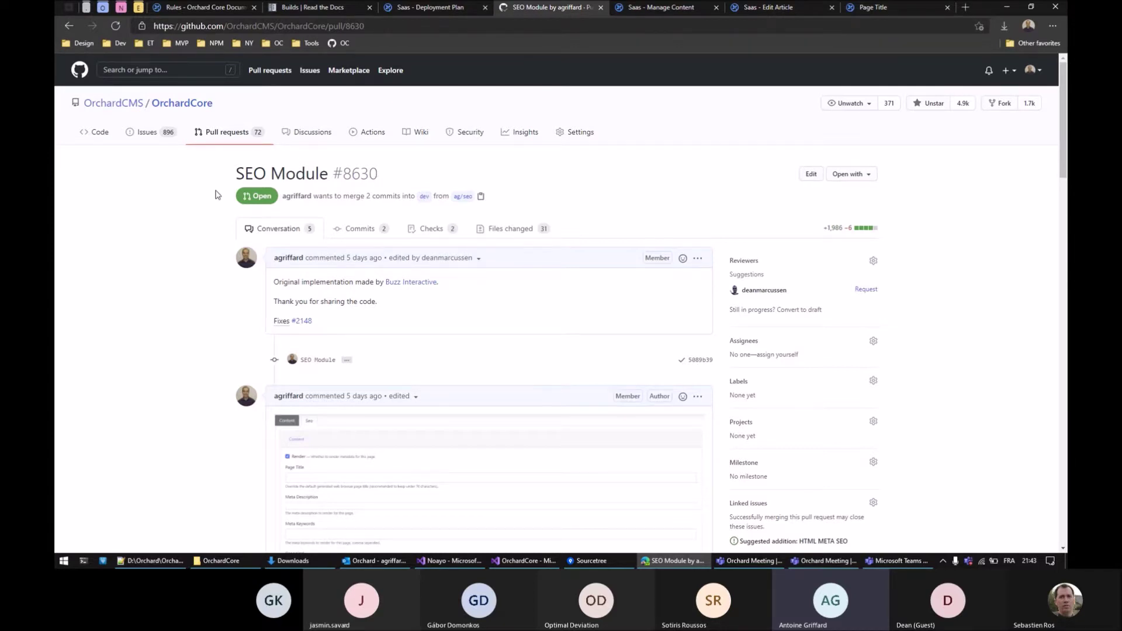
Review the SEO Module pull request's description and its screenshot of the SEO editing form
{"action": "scroll", "coordinate": [216, 193], "scroll_direction": "down", "scroll_amount": 3}
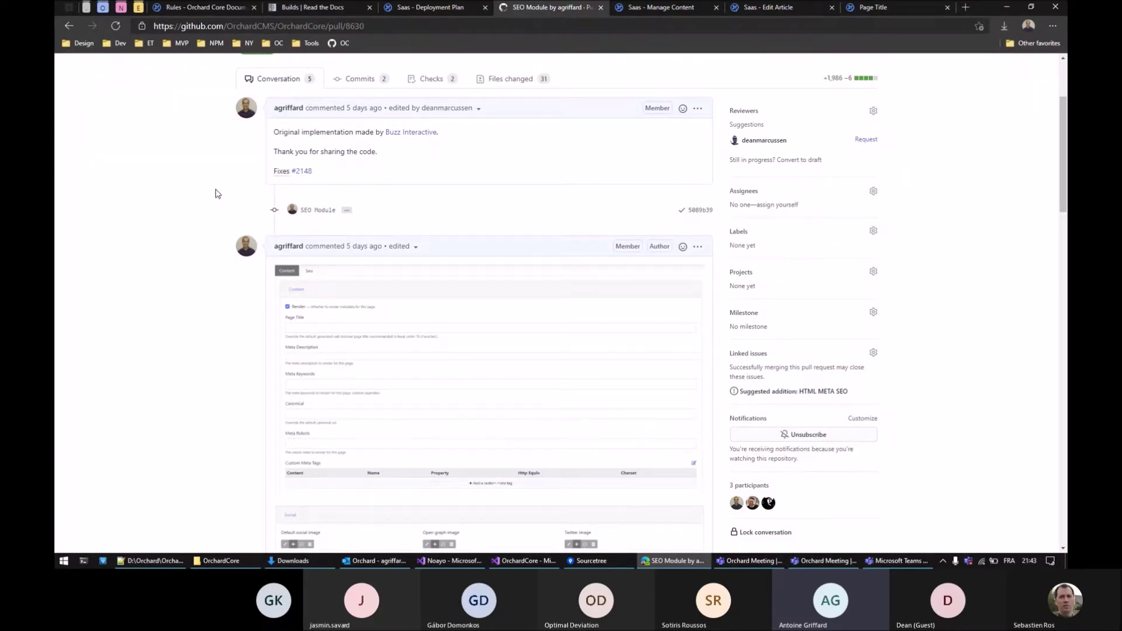
{"action": "scroll", "coordinate": [188, 188], "scroll_direction": "down", "scroll_amount": 3}
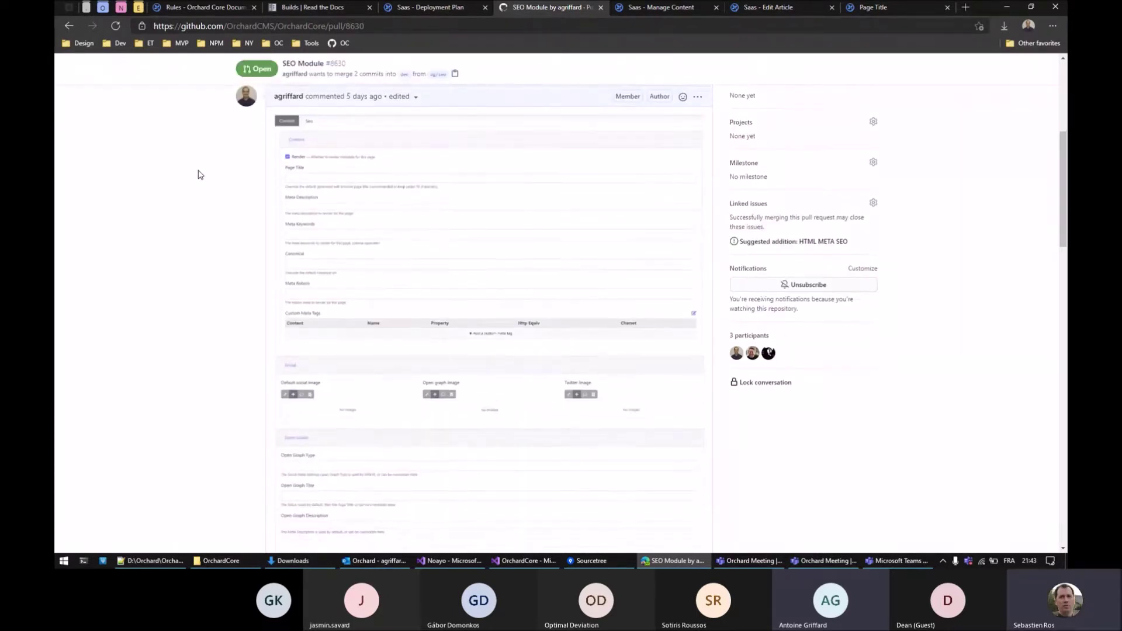
{"action": "scroll", "coordinate": [201, 193], "scroll_direction": "up", "scroll_amount": 5}
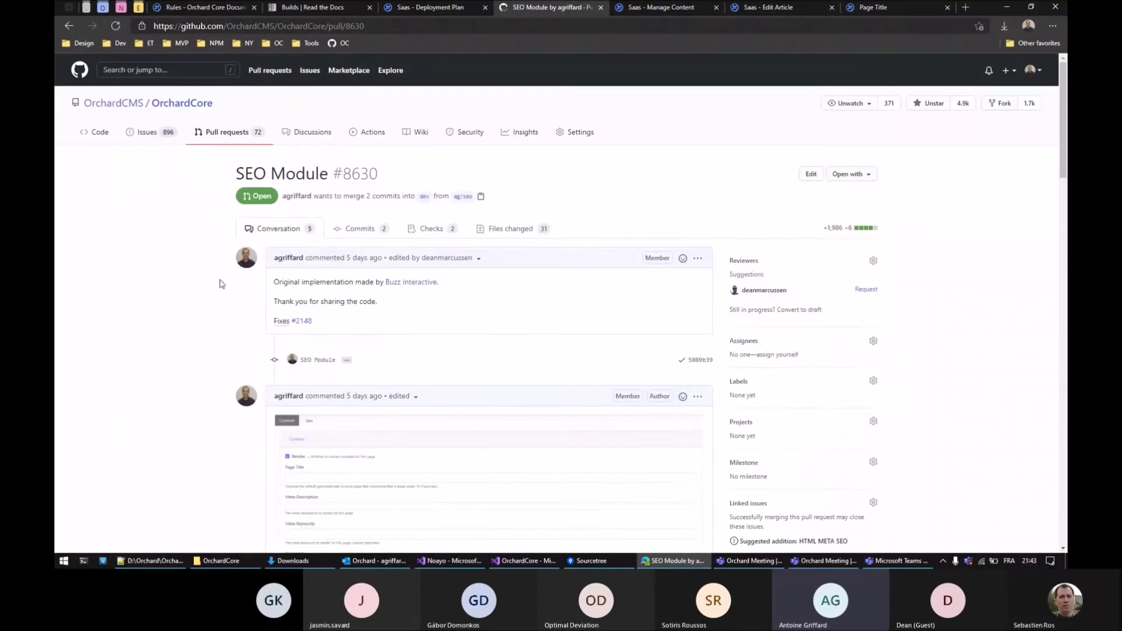
{"action": "left_click_drag", "start_coordinate": [294, 301], "coordinate": [357, 304]}
{"action": "left_click", "coordinate": [198, 223]}
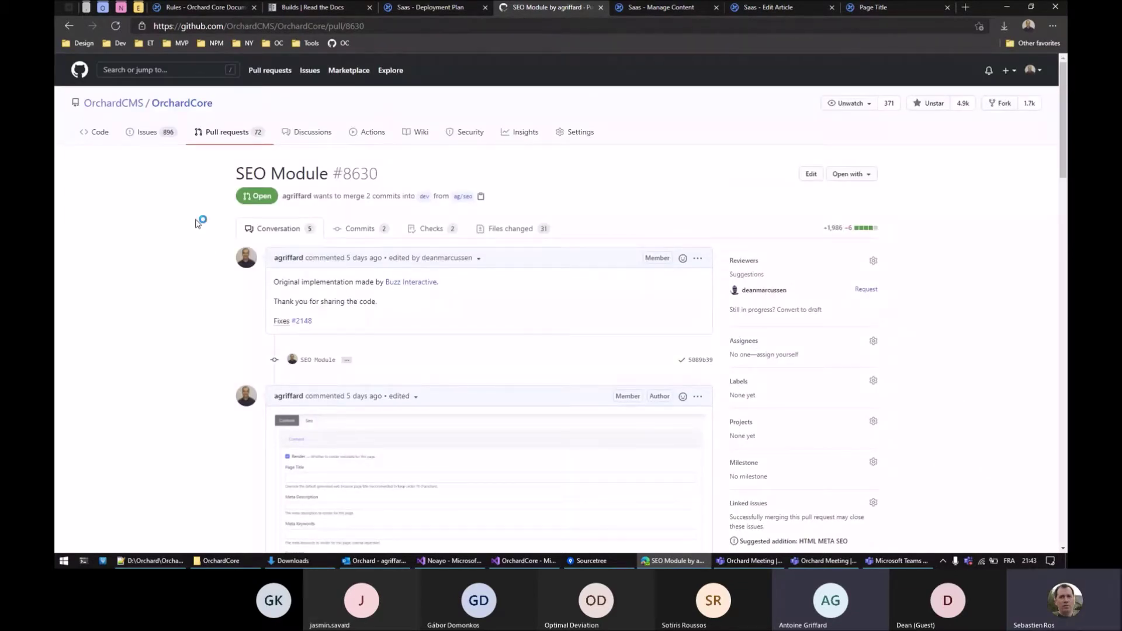
Open the Saas site's Features page in a new browser tab and search the features for "seo"
{"action": "left_click", "coordinate": [683, 10]}
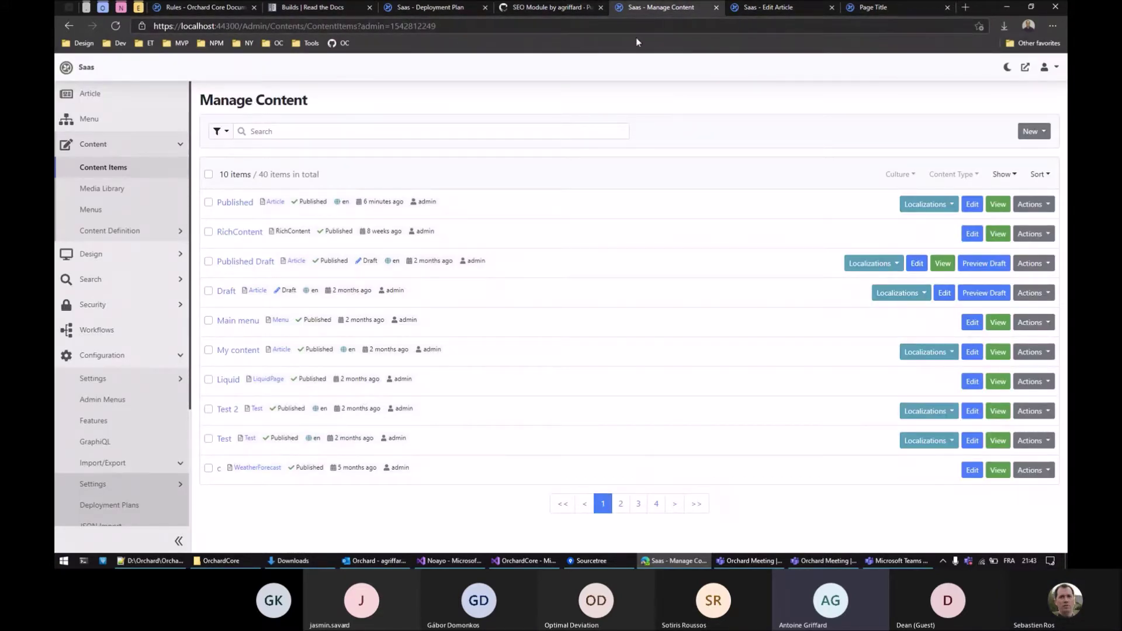
{"action": "scroll", "coordinate": [98, 416], "scroll_direction": "down", "scroll_amount": 2}
{"action": "scroll", "coordinate": [98, 417], "scroll_direction": "down", "scroll_amount": 1}
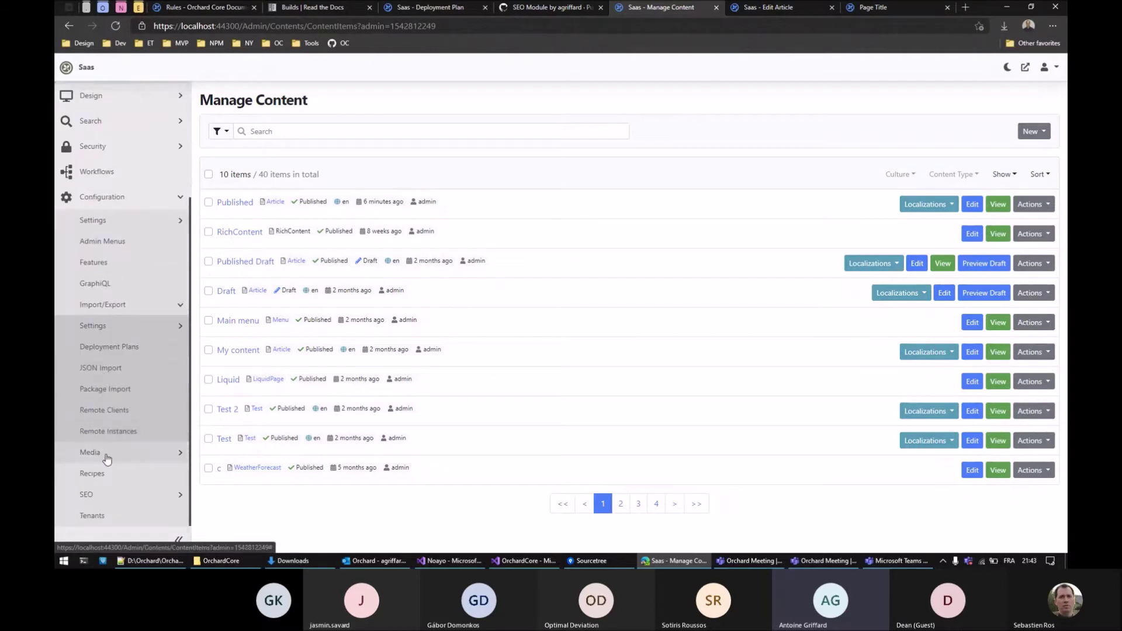
{"action": "middle_click", "coordinate": [101, 263]}
{"action": "left_click", "coordinate": [699, 10]}
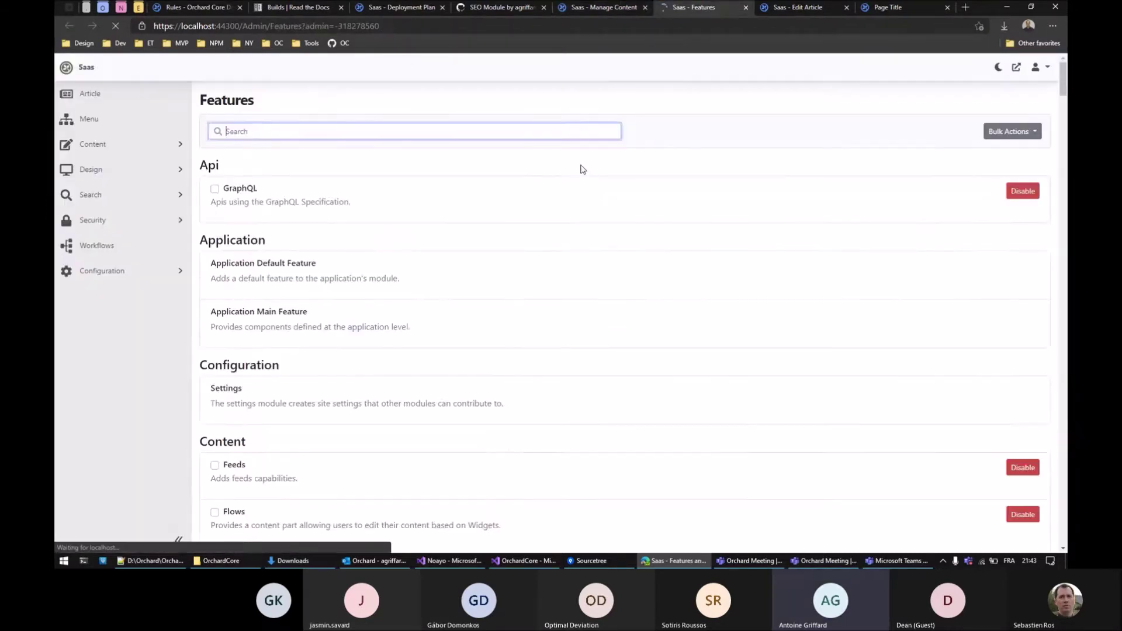
{"action": "type", "text": "seo"}
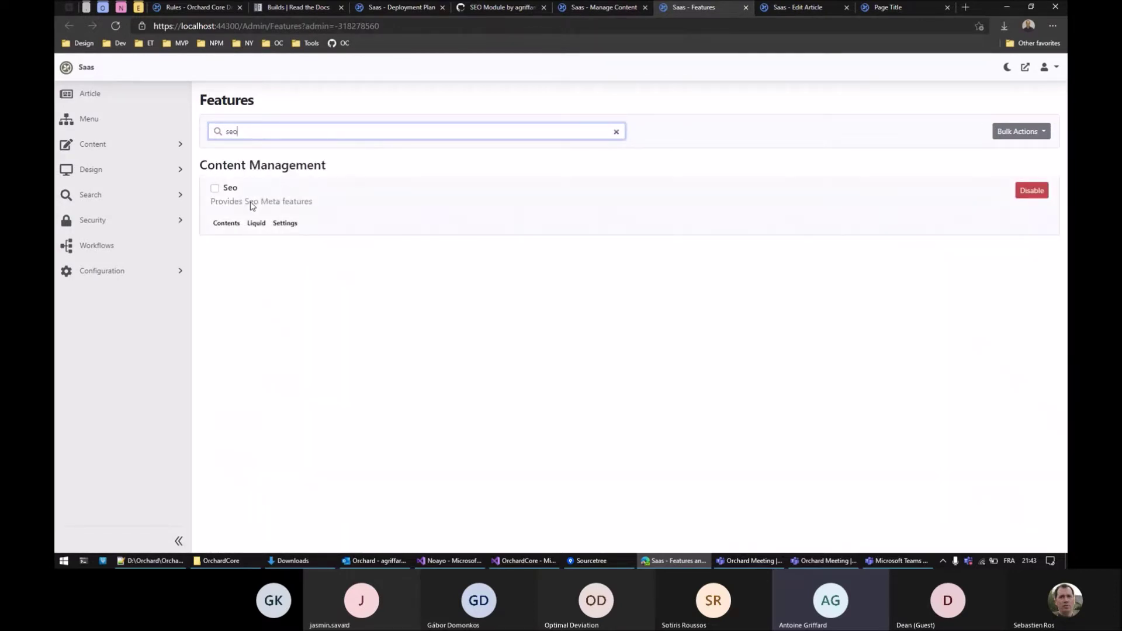
Open the Article content type's definition for editing and examine its list of parts
{"action": "left_click", "coordinate": [150, 153]}
{"action": "left_click", "coordinate": [122, 230]}
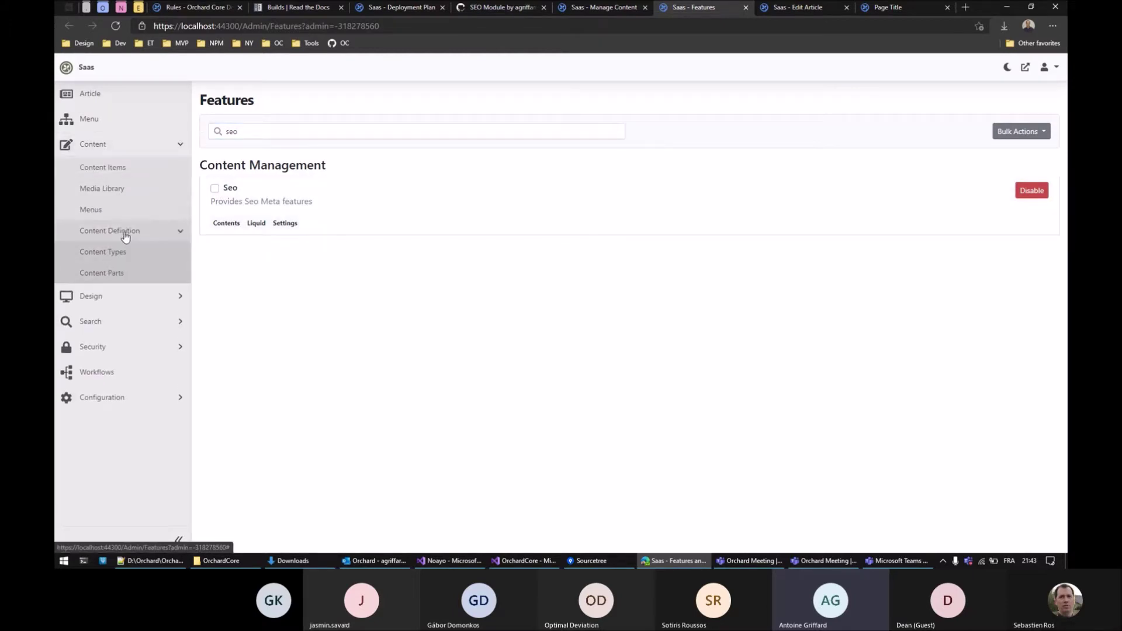
{"action": "left_click", "coordinate": [117, 251]}
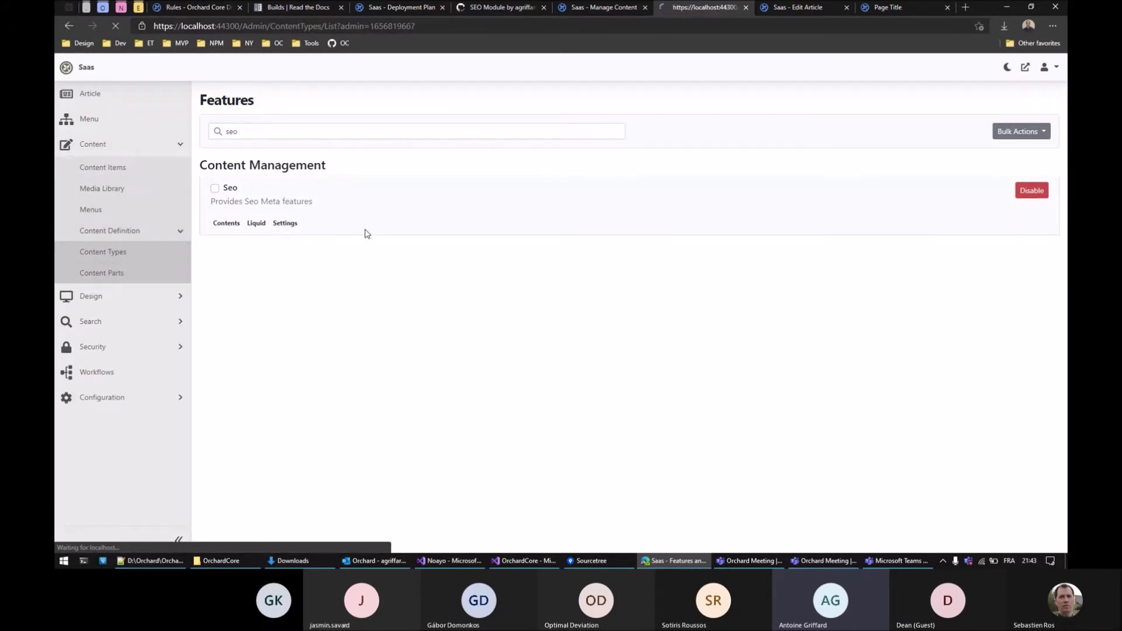
{"action": "scroll", "coordinate": [441, 228], "scroll_direction": "down", "scroll_amount": 3}
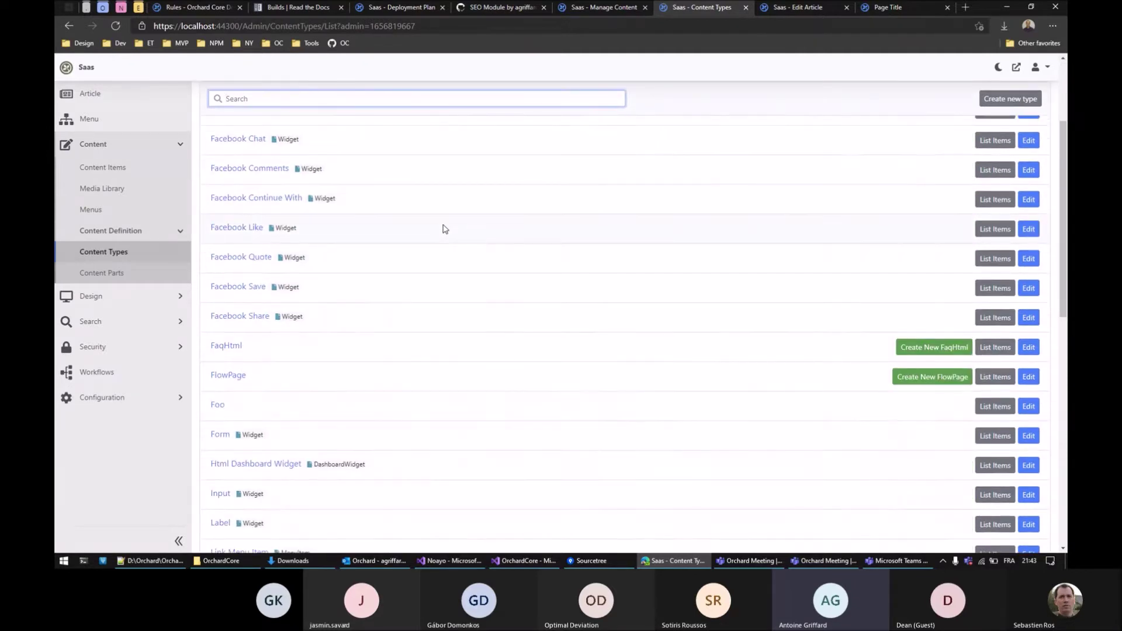
{"action": "scroll", "coordinate": [456, 226], "scroll_direction": "up", "scroll_amount": 3}
{"action": "left_click", "coordinate": [1027, 170]}
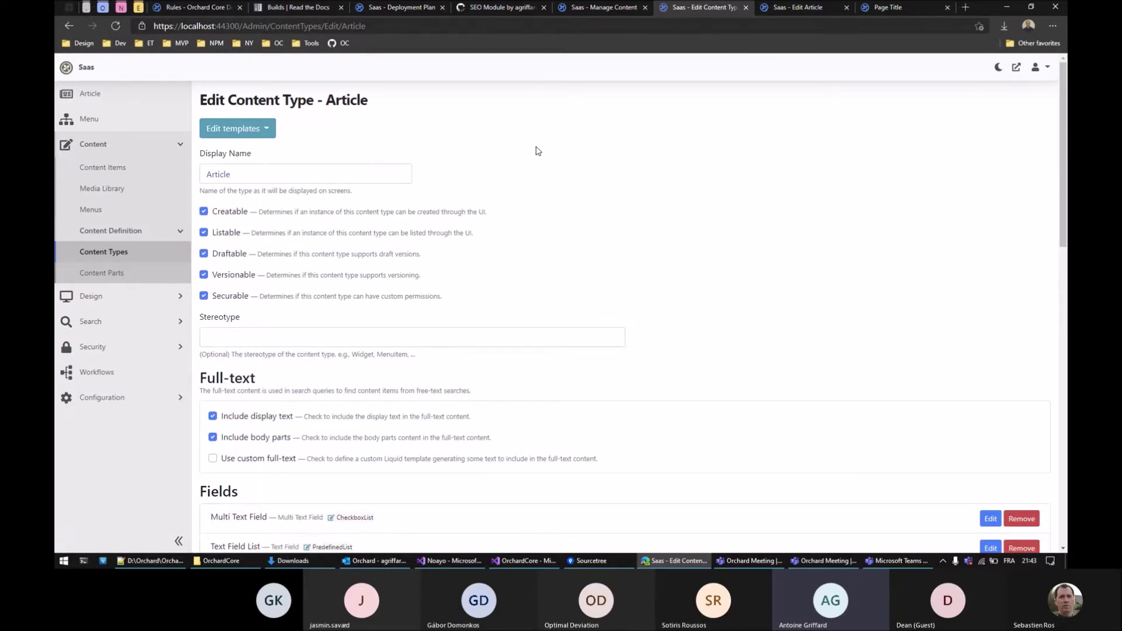
{"action": "scroll", "coordinate": [555, 146], "scroll_direction": "down", "scroll_amount": 8}
{"action": "scroll", "coordinate": [424, 333], "scroll_direction": "down", "scroll_amount": 6}
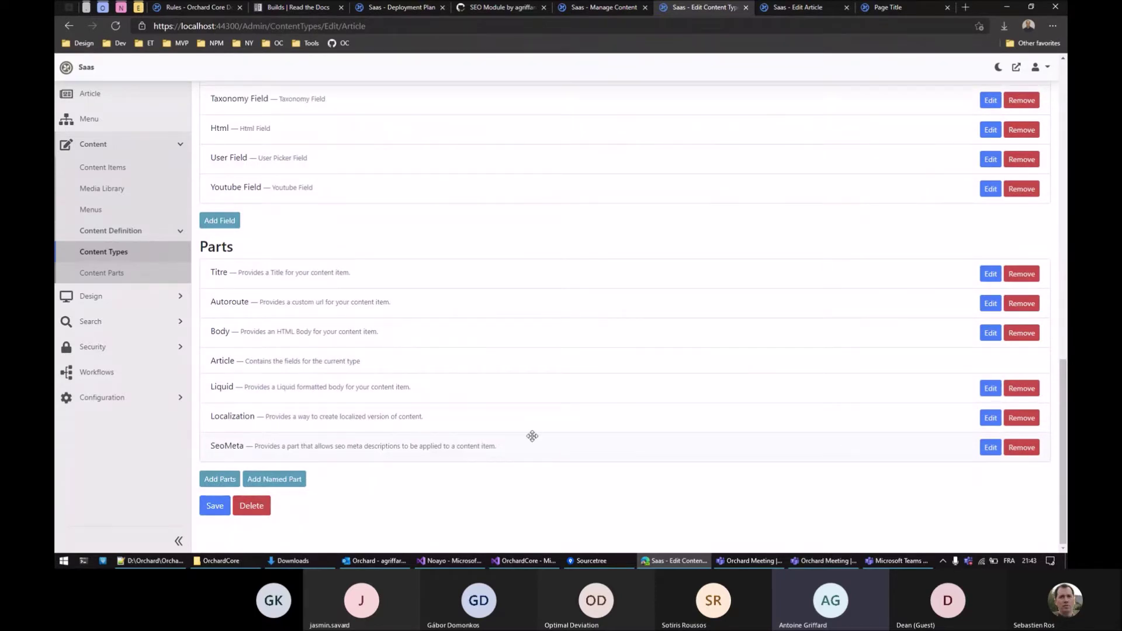
View the settings of the SeoMeta part attached to the Article type, then return to the content type definition
{"action": "left_click", "coordinate": [789, 8]}
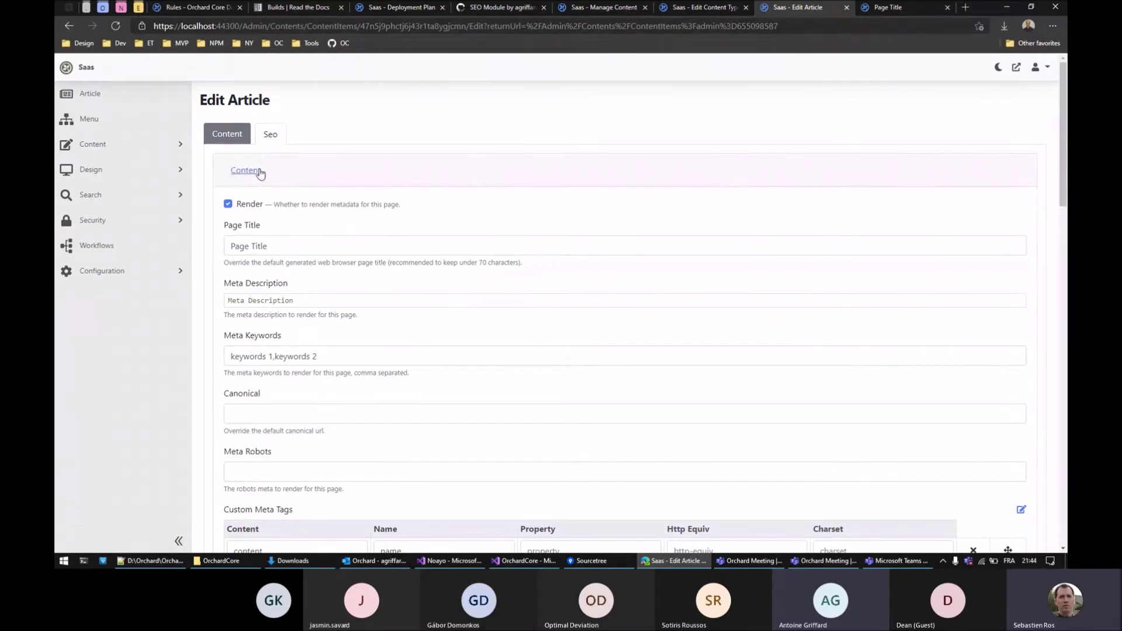
{"action": "left_click", "coordinate": [724, 10]}
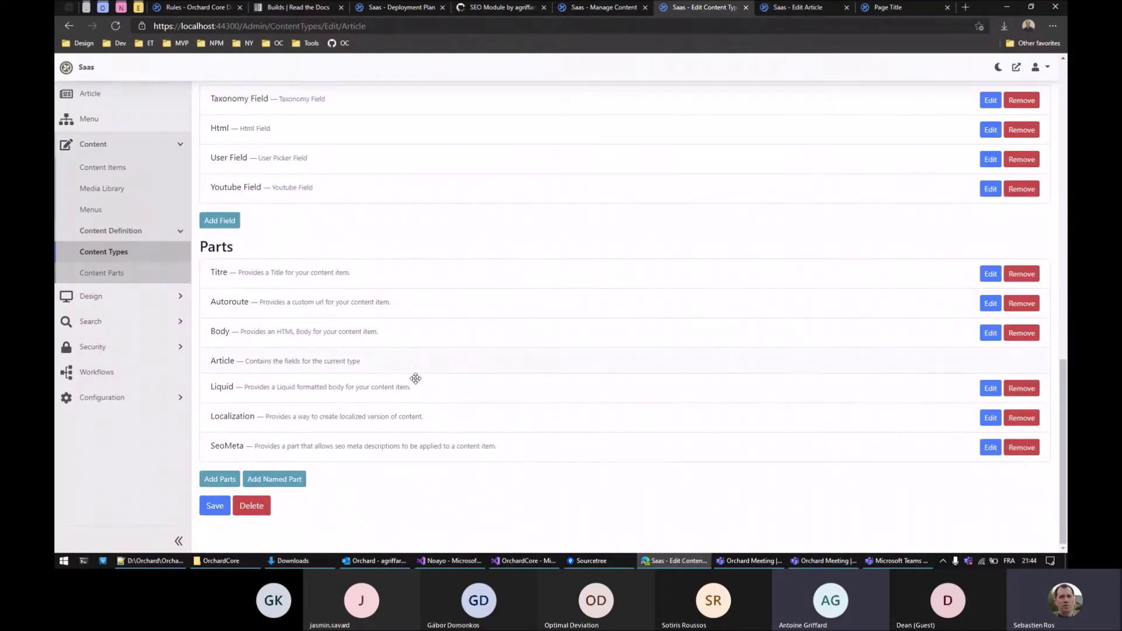
{"action": "left_click", "coordinate": [990, 447]}
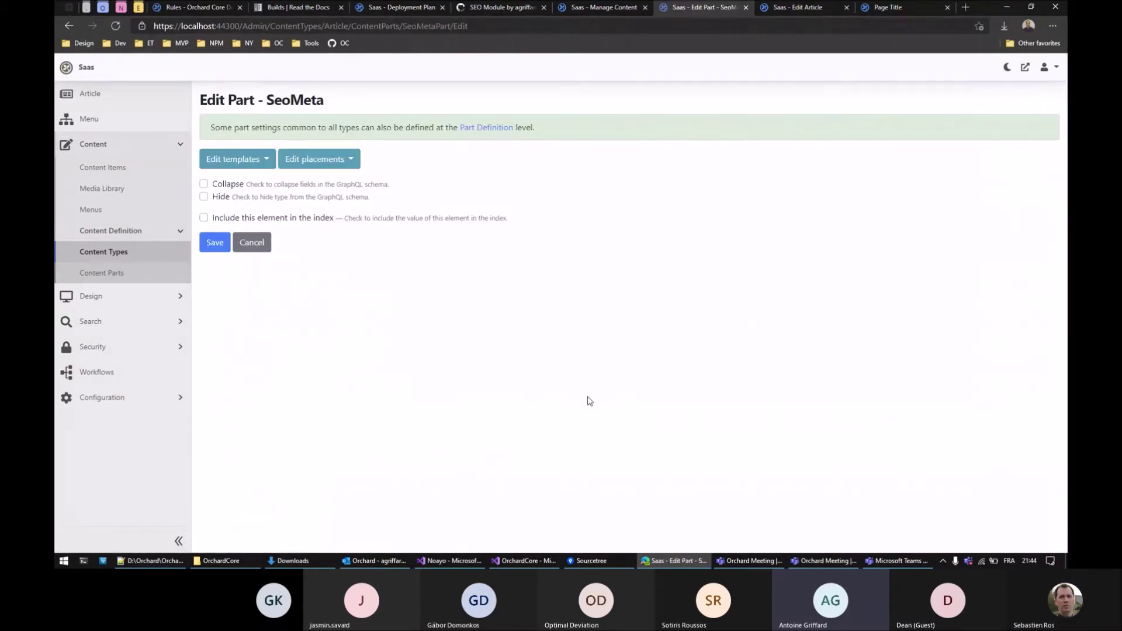
{"action": "key", "text": "alt+Left"}
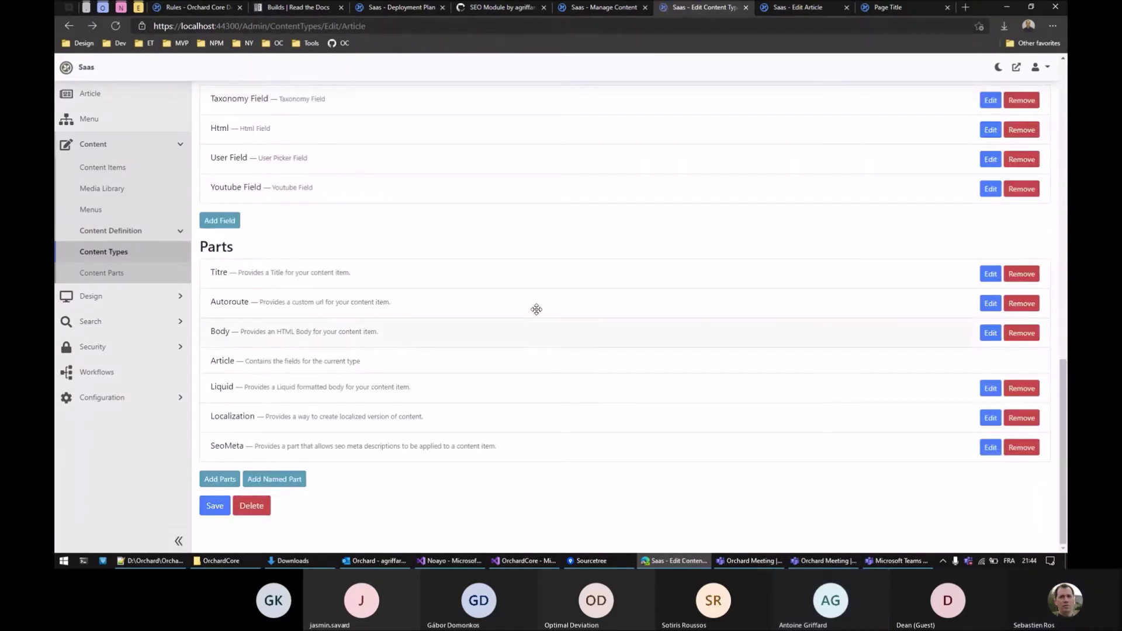
Go back to the SEO Module pull request on GitHub and read the contributor's comment with suggestions
{"action": "left_click", "coordinate": [483, 11]}
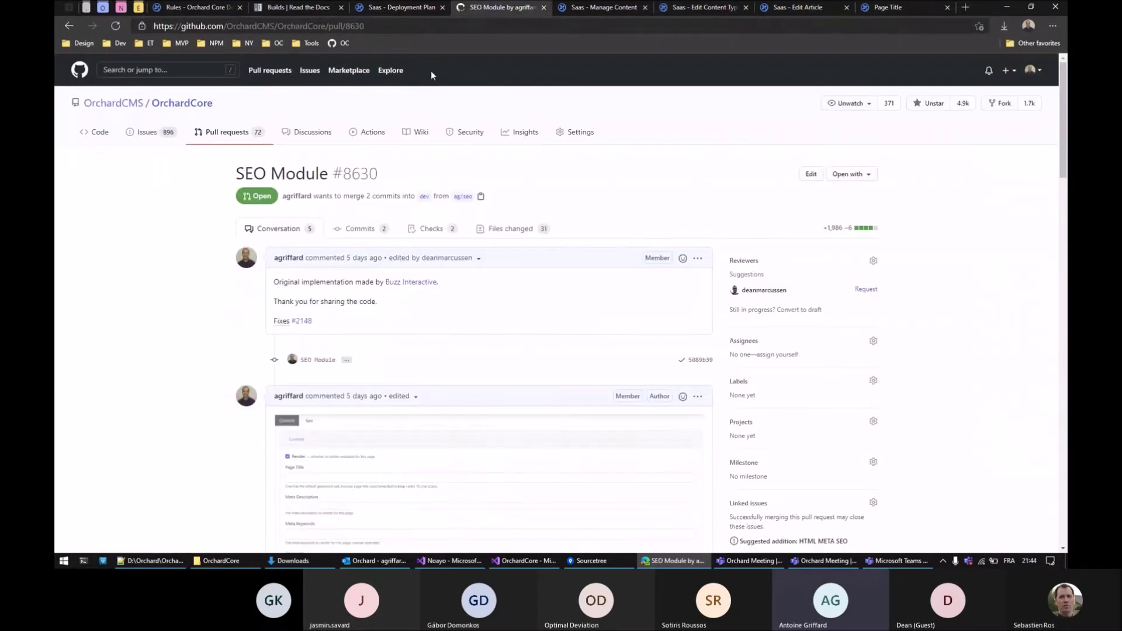
{"action": "scroll", "coordinate": [178, 350], "scroll_direction": "down", "scroll_amount": 8}
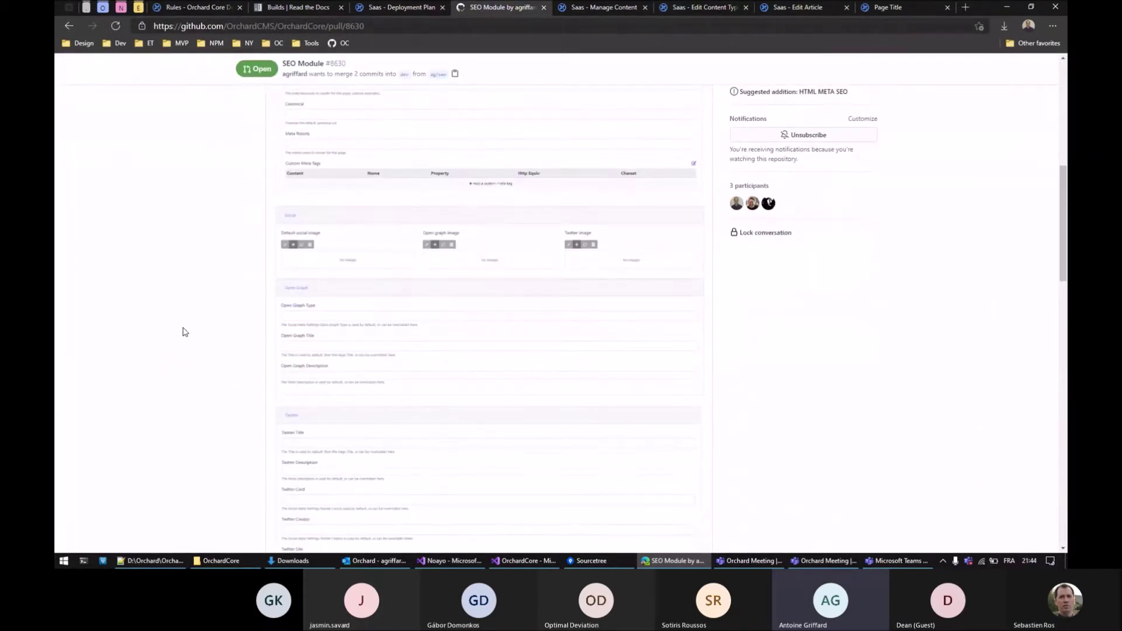
{"action": "scroll", "coordinate": [179, 318], "scroll_direction": "down", "scroll_amount": 8}
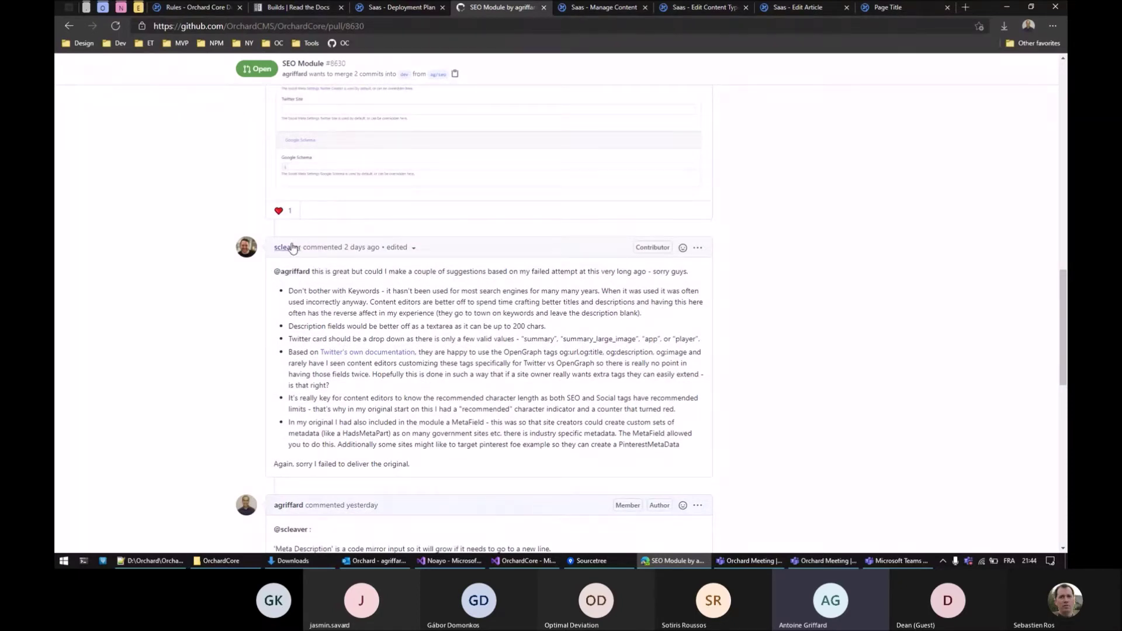
{"action": "mouse_move", "coordinate": [261, 255]}
Return to the article being edited and collapse its Content, Social, Open Graph, Twitter and Google Schema SEO sections
{"action": "left_click", "coordinate": [698, 8]}
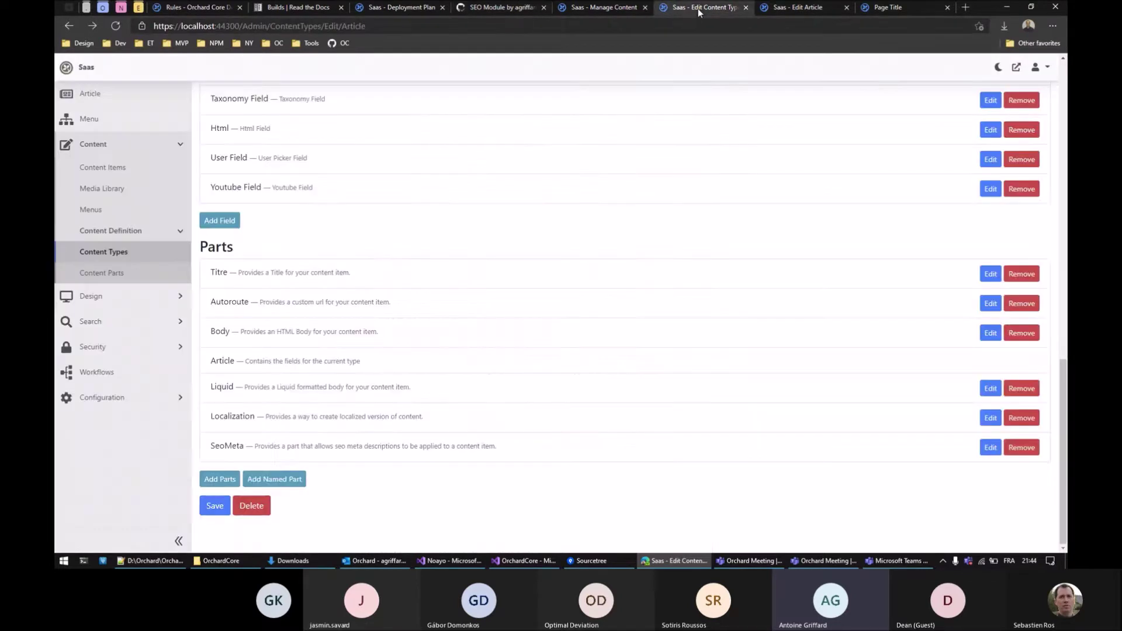
{"action": "left_click", "coordinate": [789, 9]}
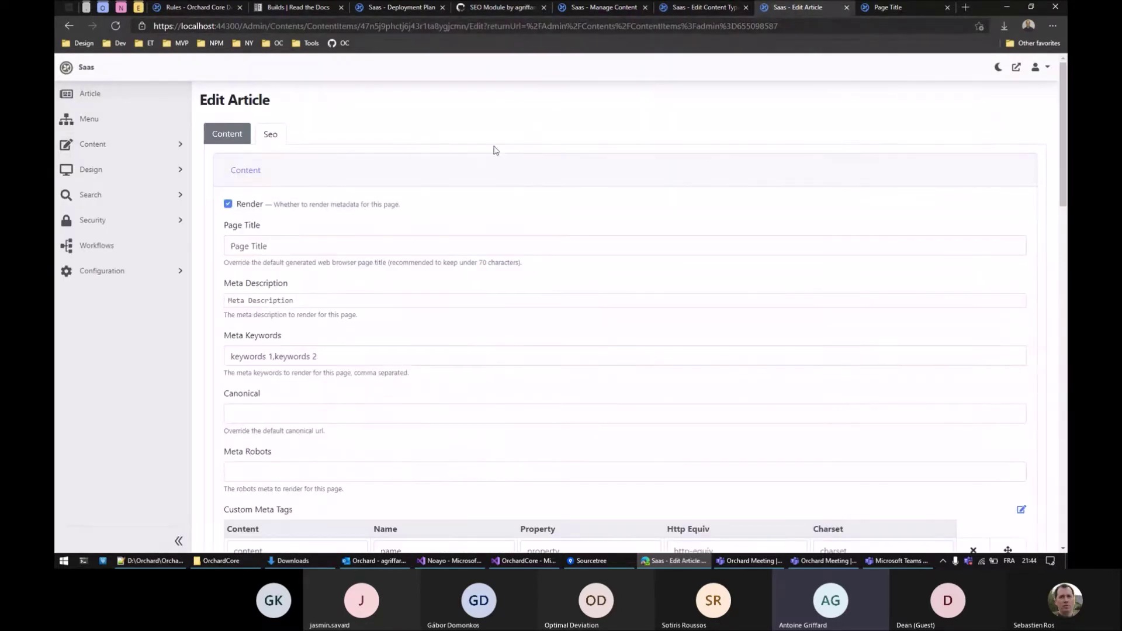
{"action": "left_click", "coordinate": [245, 171]}
{"action": "left_click", "coordinate": [242, 205]}
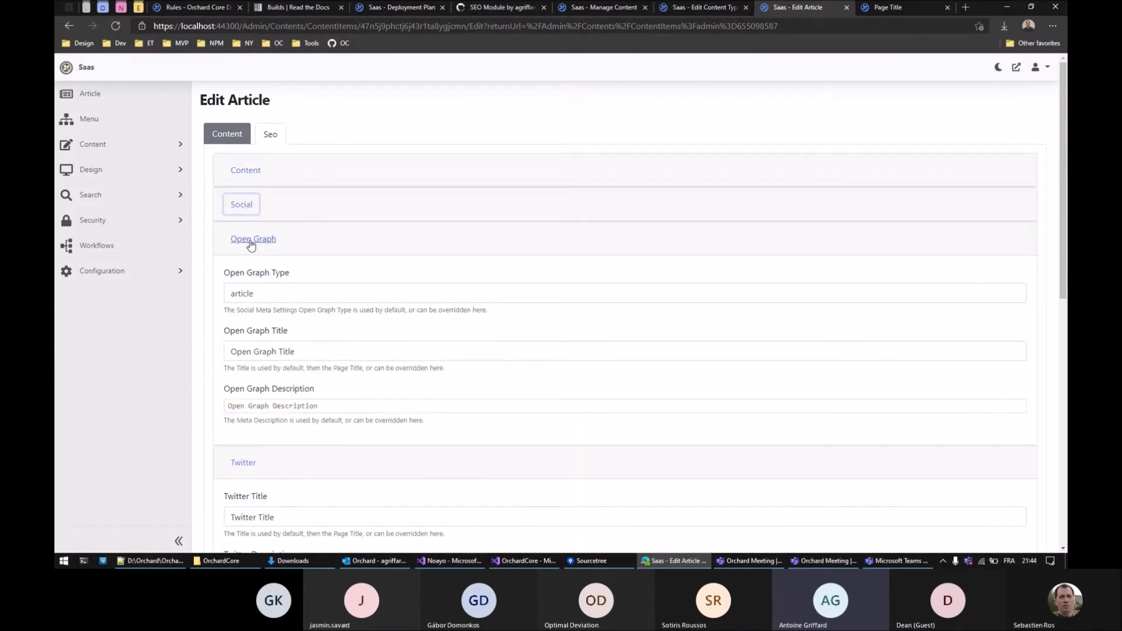
{"action": "left_click", "coordinate": [255, 239]}
{"action": "left_click", "coordinate": [255, 275]}
{"action": "left_click", "coordinate": [252, 306]}
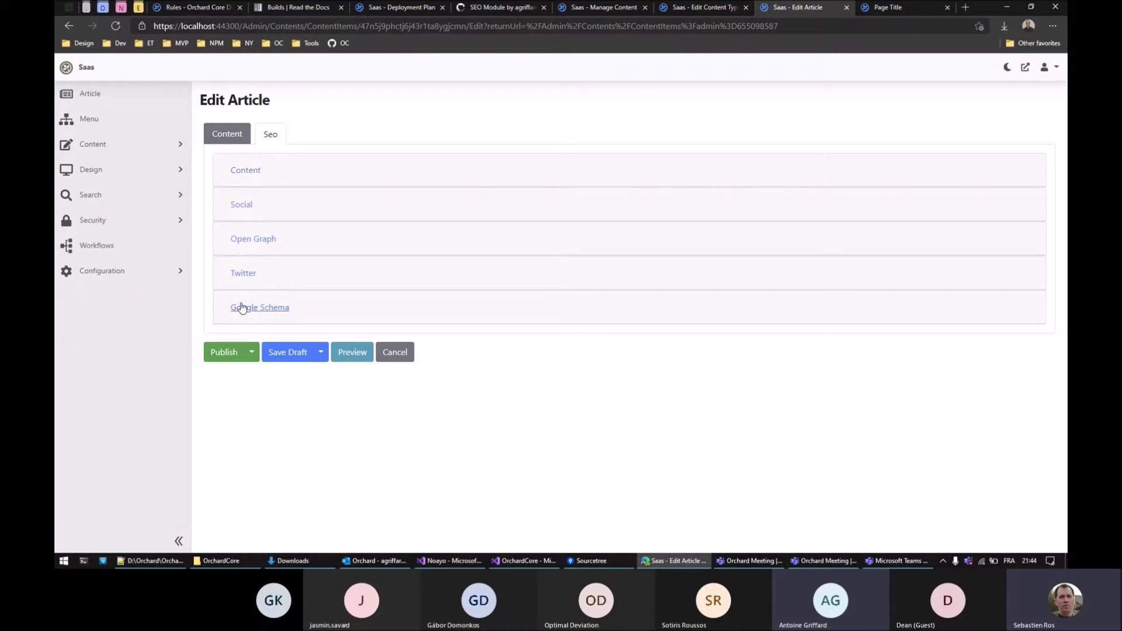
Expand the Content section of the article's SEO settings and examine the Page Title, Meta Description and Meta Keywords fields
{"action": "left_click", "coordinate": [249, 175]}
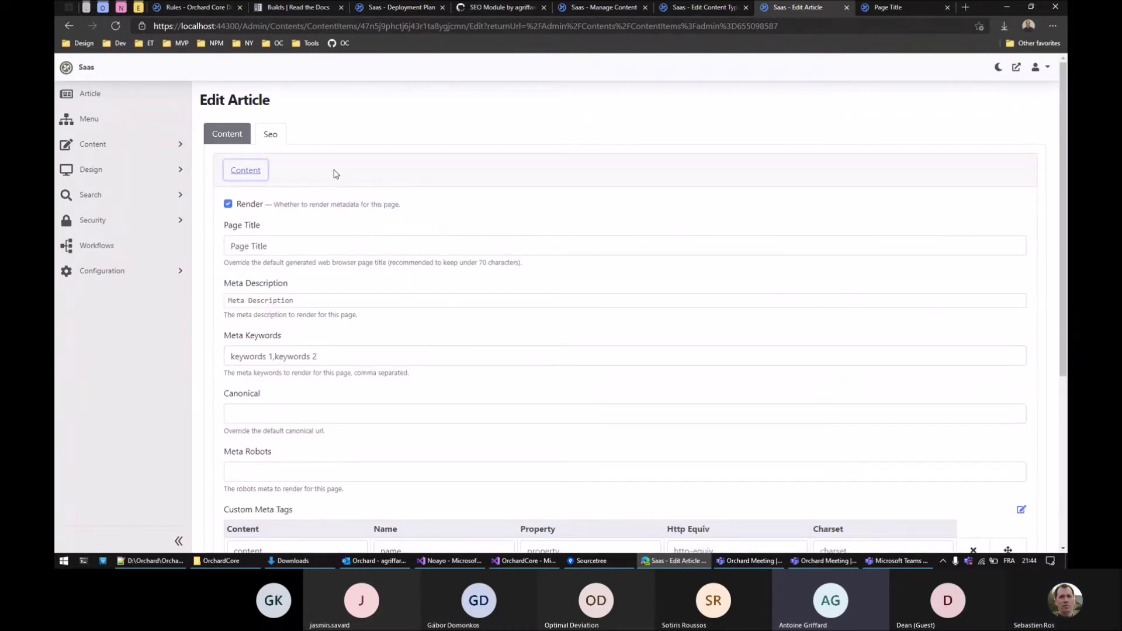
{"action": "left_click", "coordinate": [336, 174]}
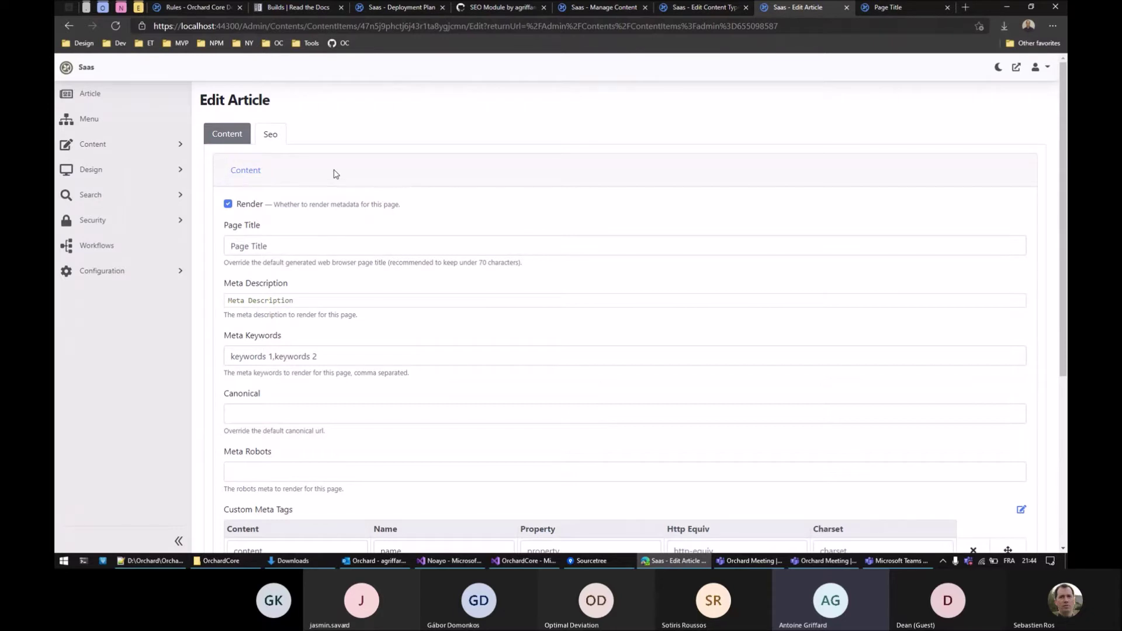
{"action": "triple_click", "coordinate": [290, 243]}
{"action": "left_click", "coordinate": [296, 245]}
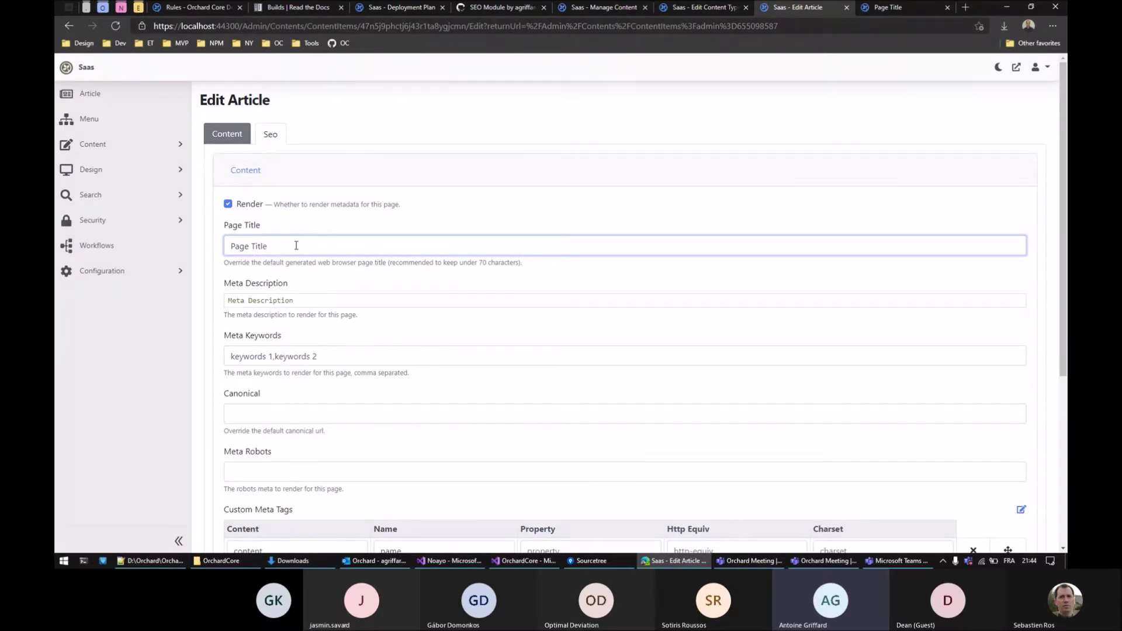
{"action": "left_click", "coordinate": [315, 299]}
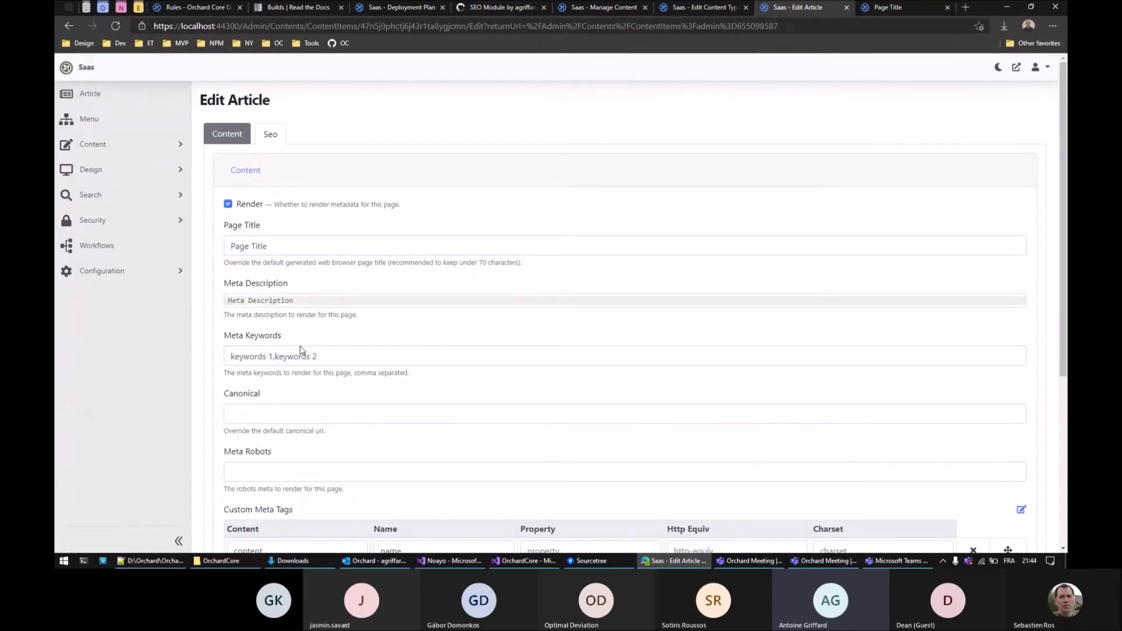
{"action": "triple_click", "coordinate": [336, 356]}
{"action": "left_click", "coordinate": [340, 358]}
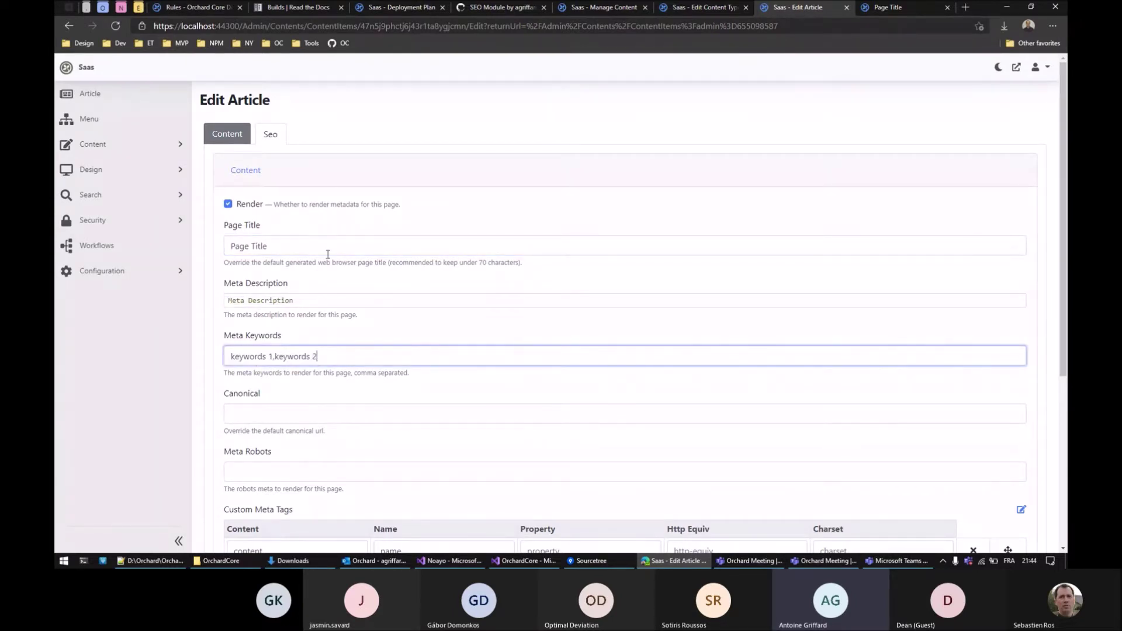
Examine the Canonical and Meta Robots fields and the Custom Meta Tags table in the article's SEO settings
{"action": "scroll", "coordinate": [252, 308], "scroll_direction": "down", "scroll_amount": 3}
{"action": "left_click", "coordinate": [279, 264]}
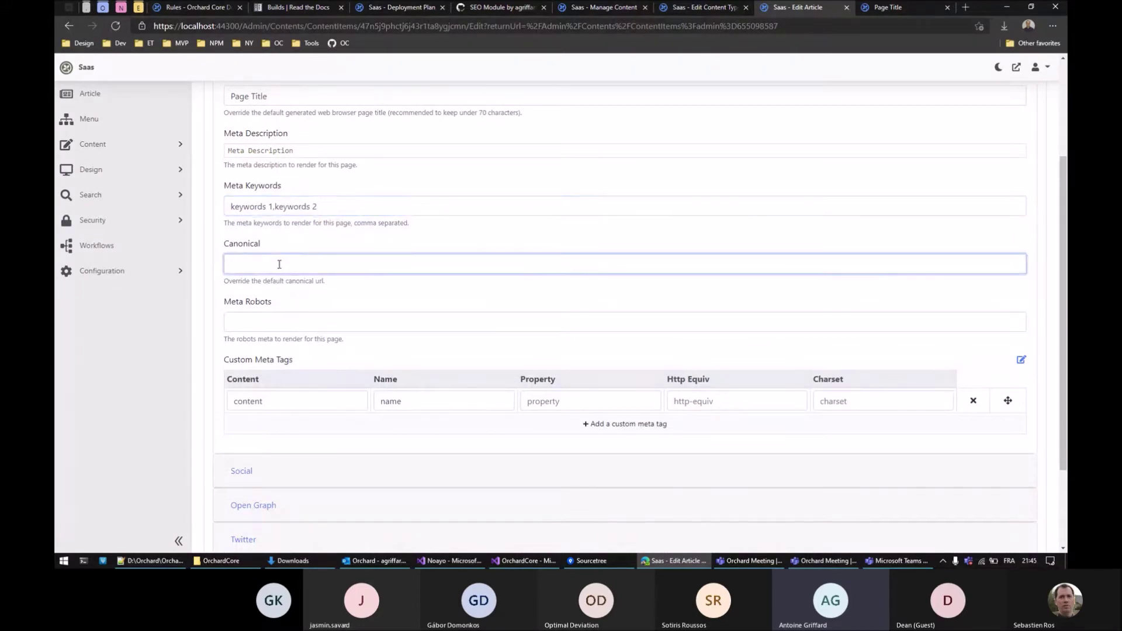
{"action": "left_click", "coordinate": [251, 319]}
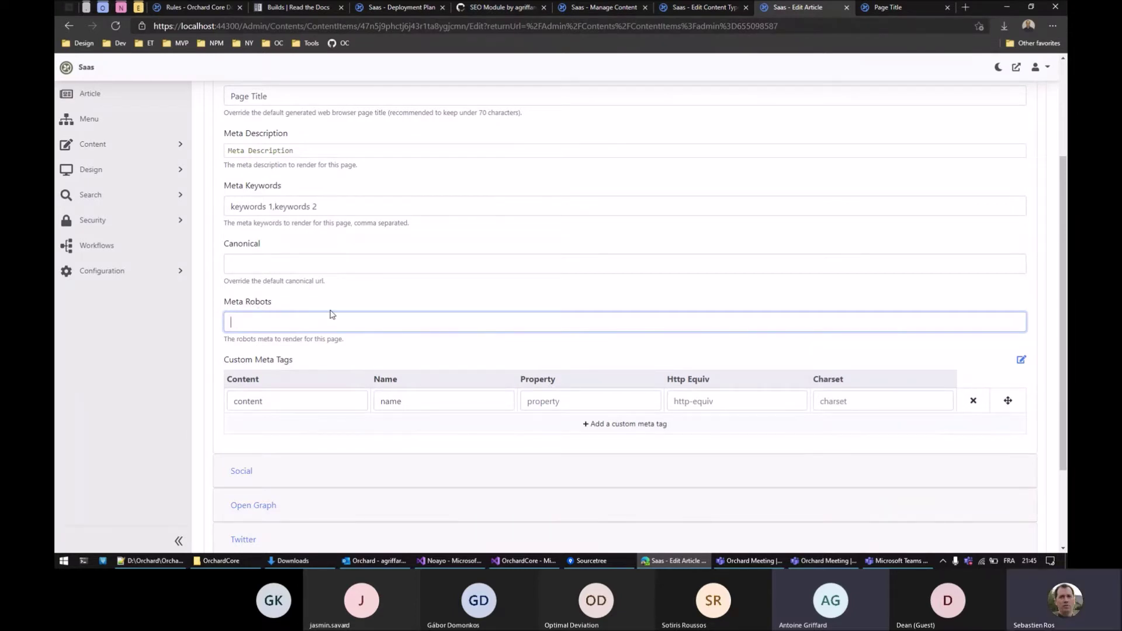
{"action": "scroll", "coordinate": [366, 251], "scroll_direction": "up", "scroll_amount": 3}
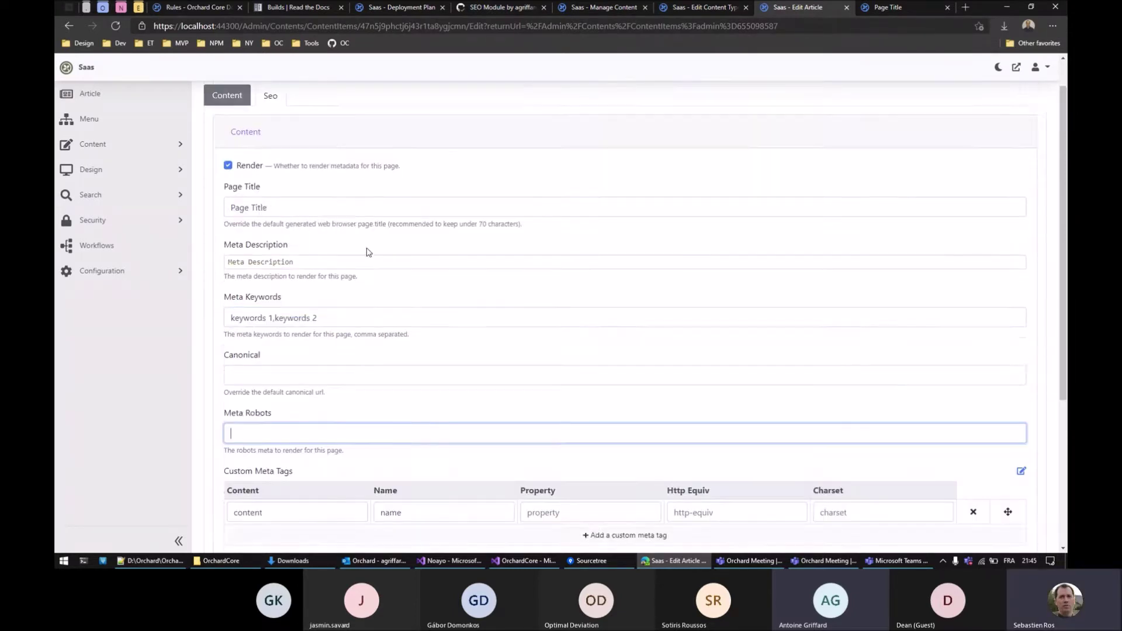
{"action": "scroll", "coordinate": [375, 268], "scroll_direction": "down", "scroll_amount": 3}
{"action": "scroll", "coordinate": [376, 268], "scroll_direction": "up", "scroll_amount": 3}
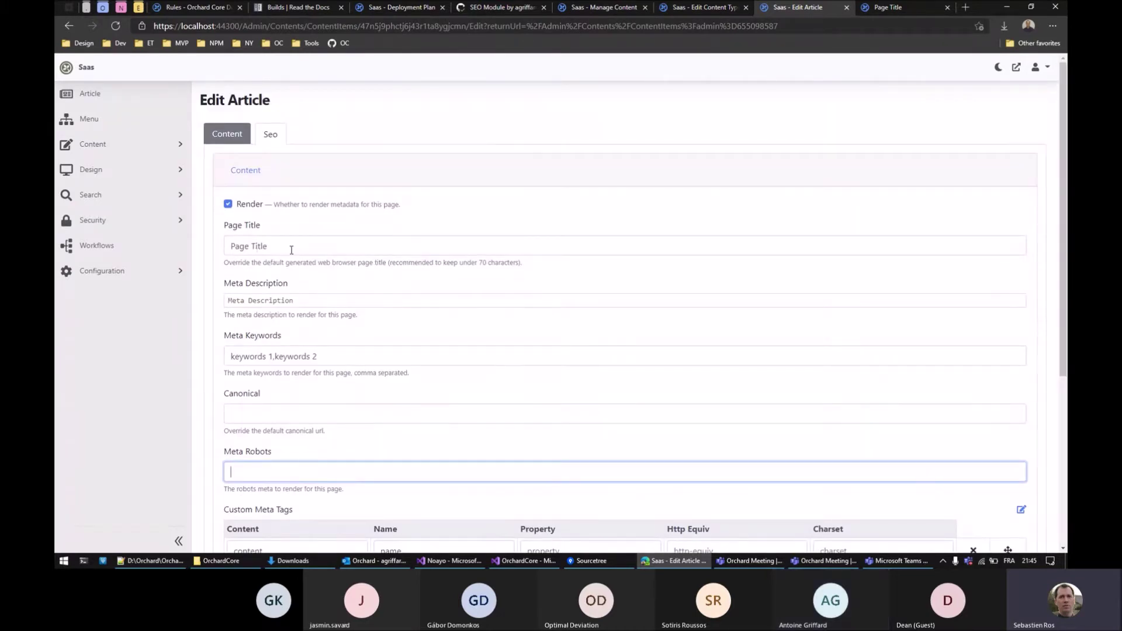
{"action": "left_click", "coordinate": [272, 413]}
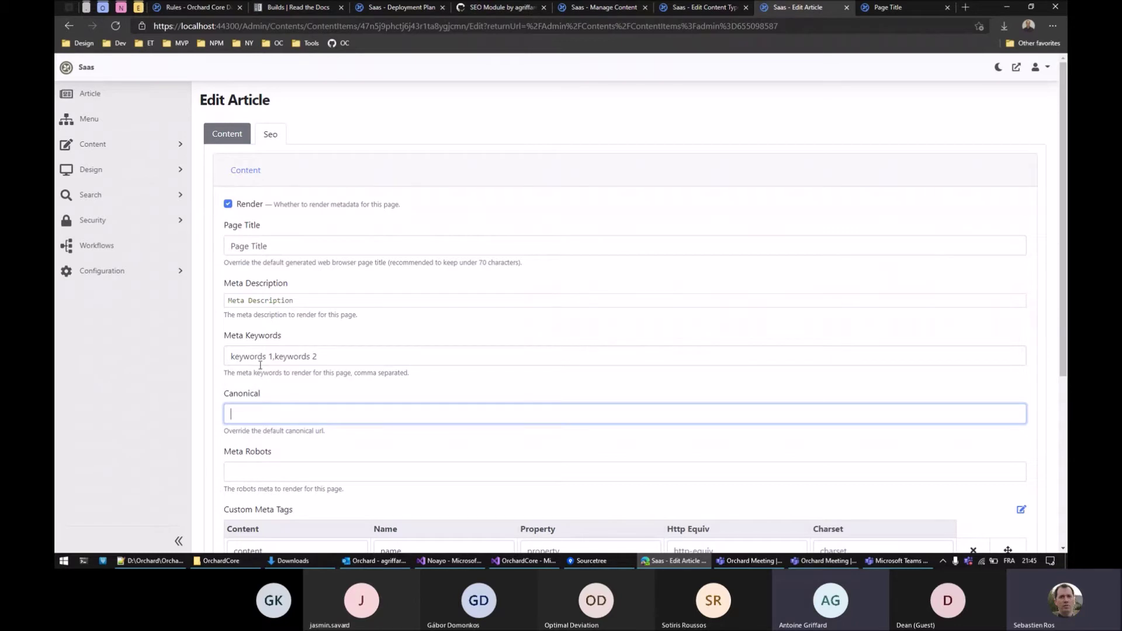
{"action": "scroll", "coordinate": [258, 345], "scroll_direction": "down", "scroll_amount": 3}
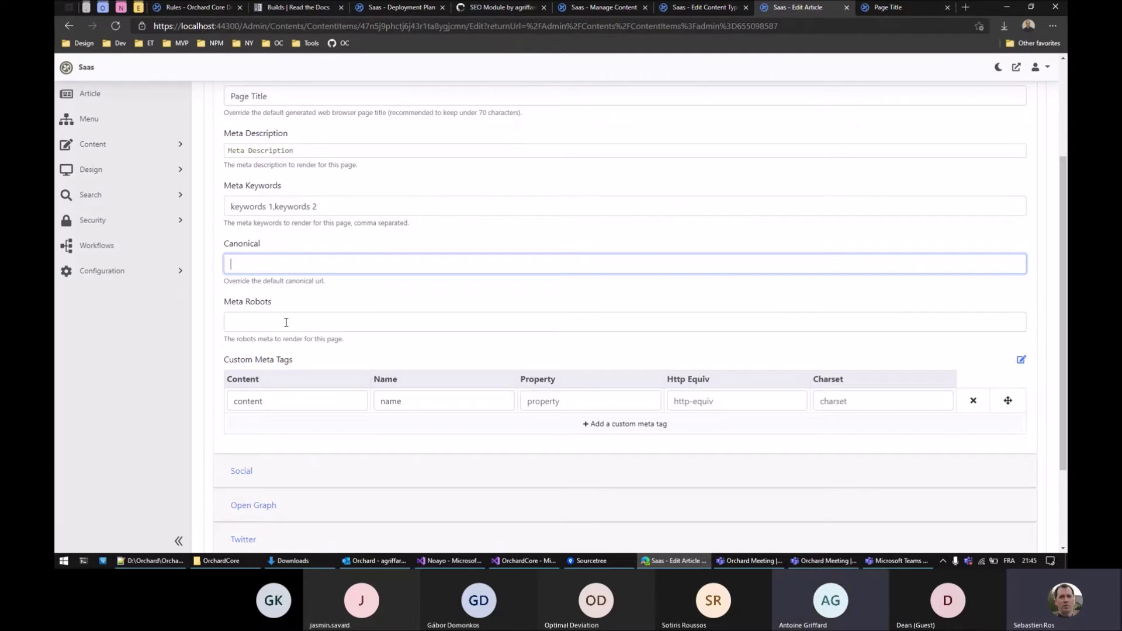
Examine the Content and Name values in the article's Custom Meta Tags row
{"action": "left_click", "coordinate": [219, 297]}
{"action": "scroll", "coordinate": [220, 296], "scroll_direction": "down", "scroll_amount": 2}
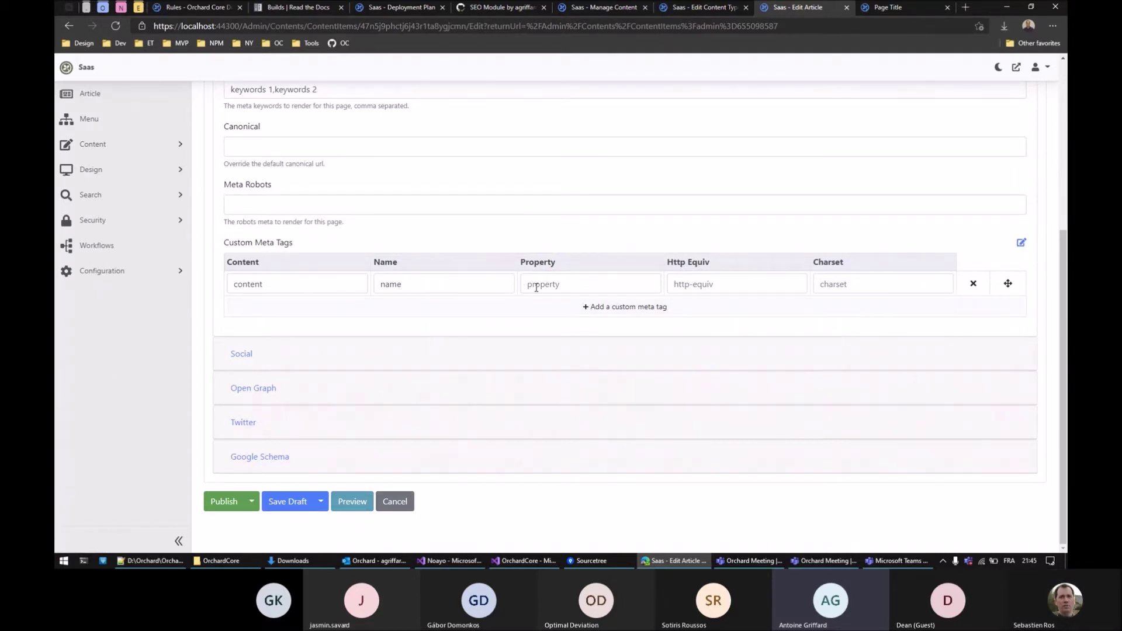
{"action": "left_click", "coordinate": [306, 281]}
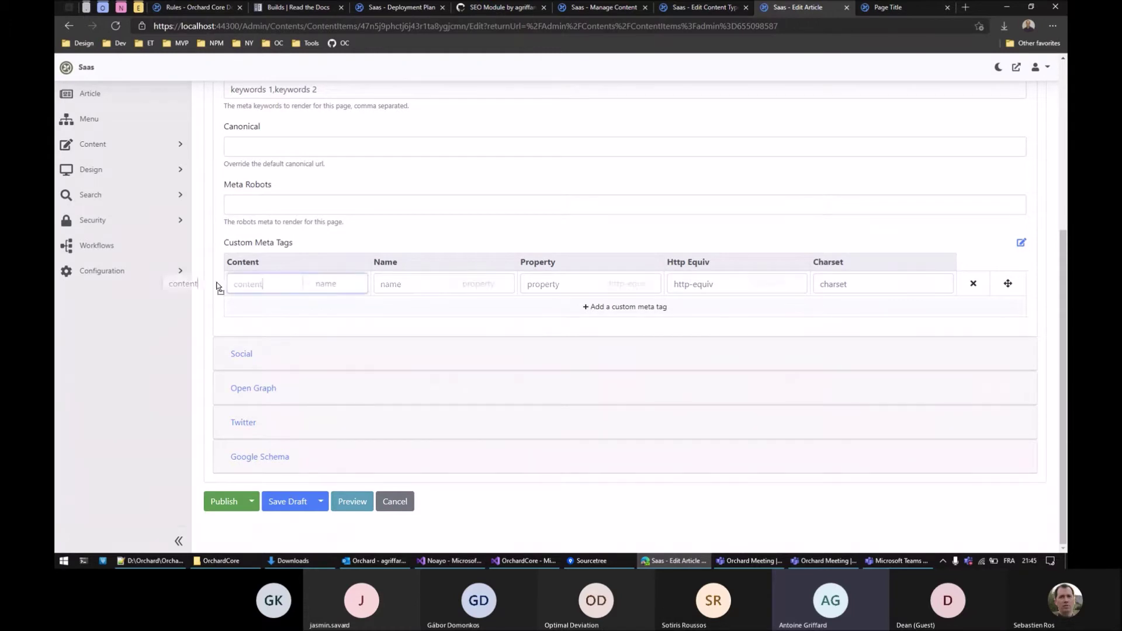
{"action": "double_click", "coordinate": [250, 286]}
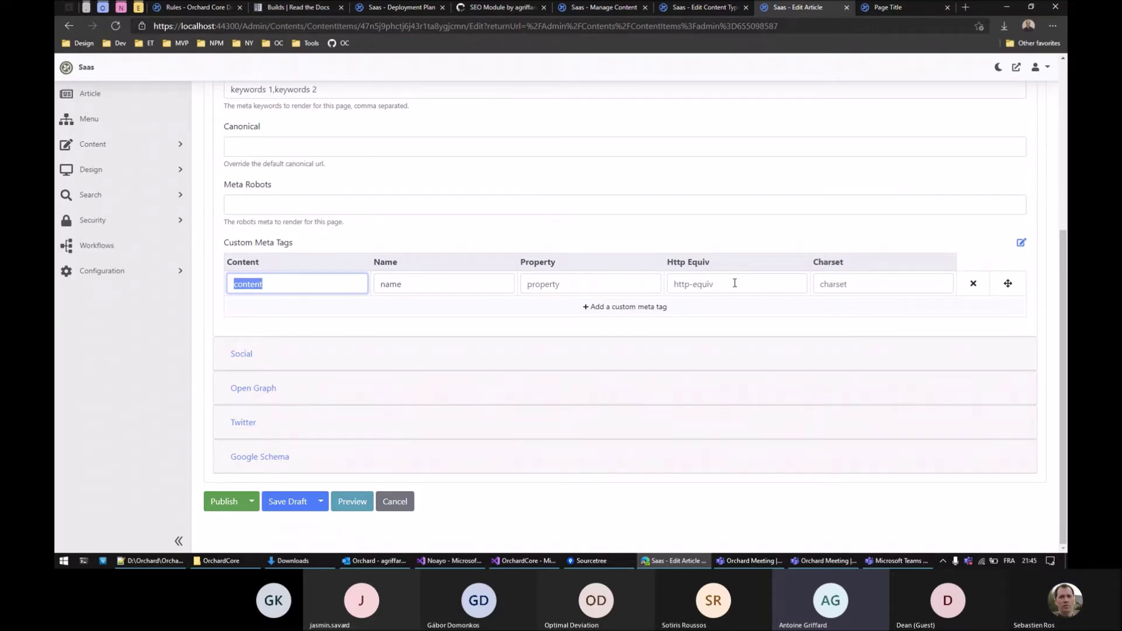
{"action": "left_click", "coordinate": [400, 285]}
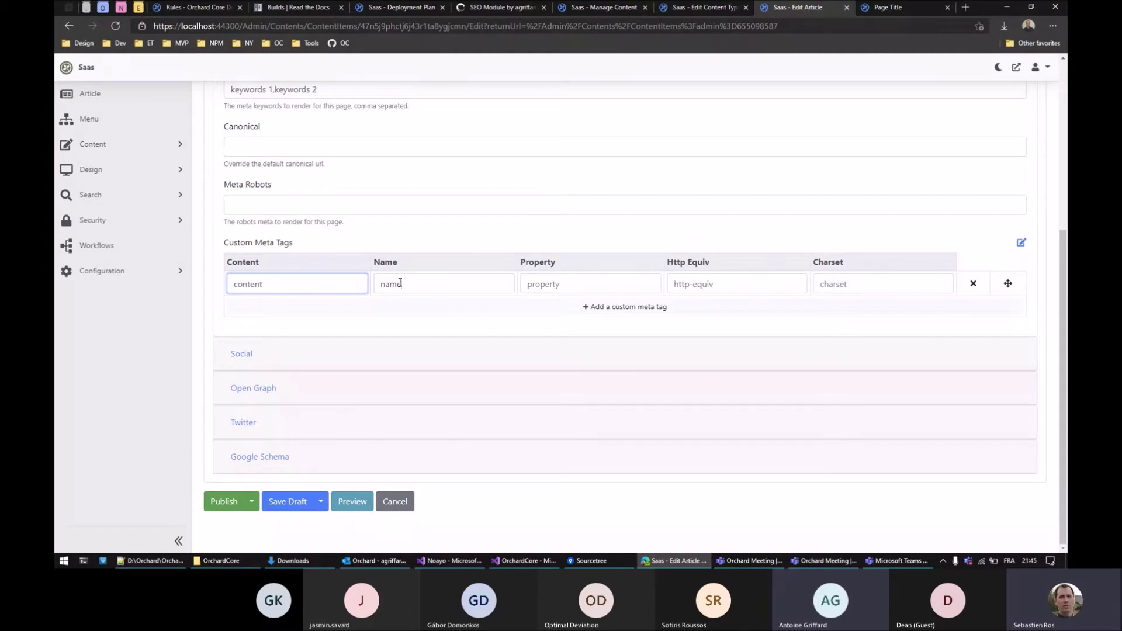
{"action": "double_click", "coordinate": [390, 284]}
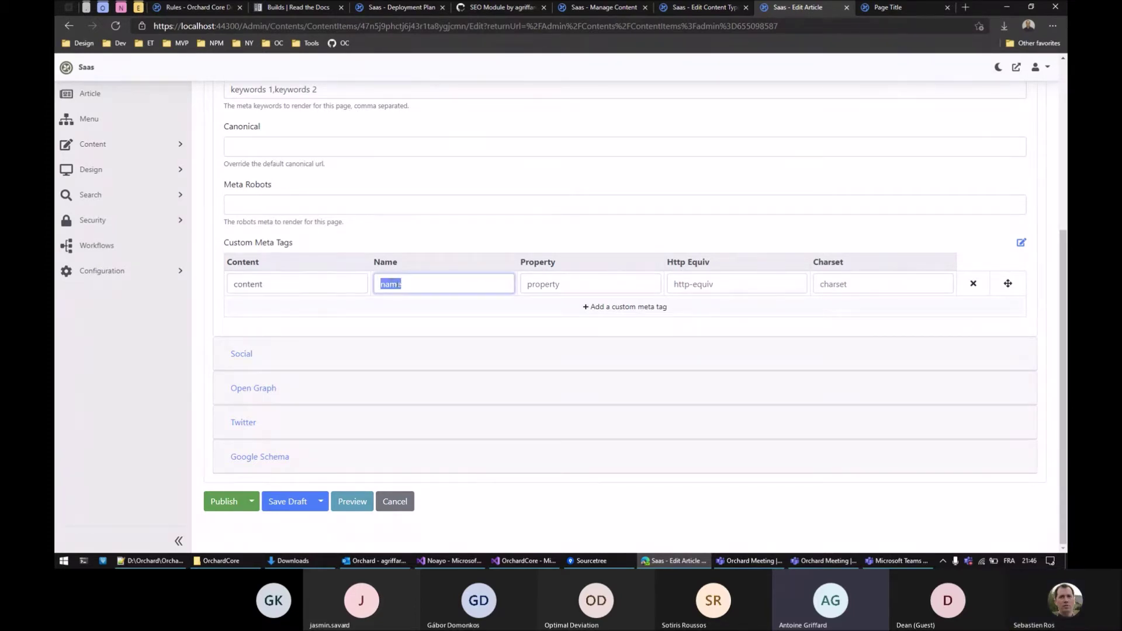
Append four more copies of "Meta Description" to the article's Meta Description text
{"action": "scroll", "coordinate": [437, 237], "scroll_direction": "up", "scroll_amount": 3}
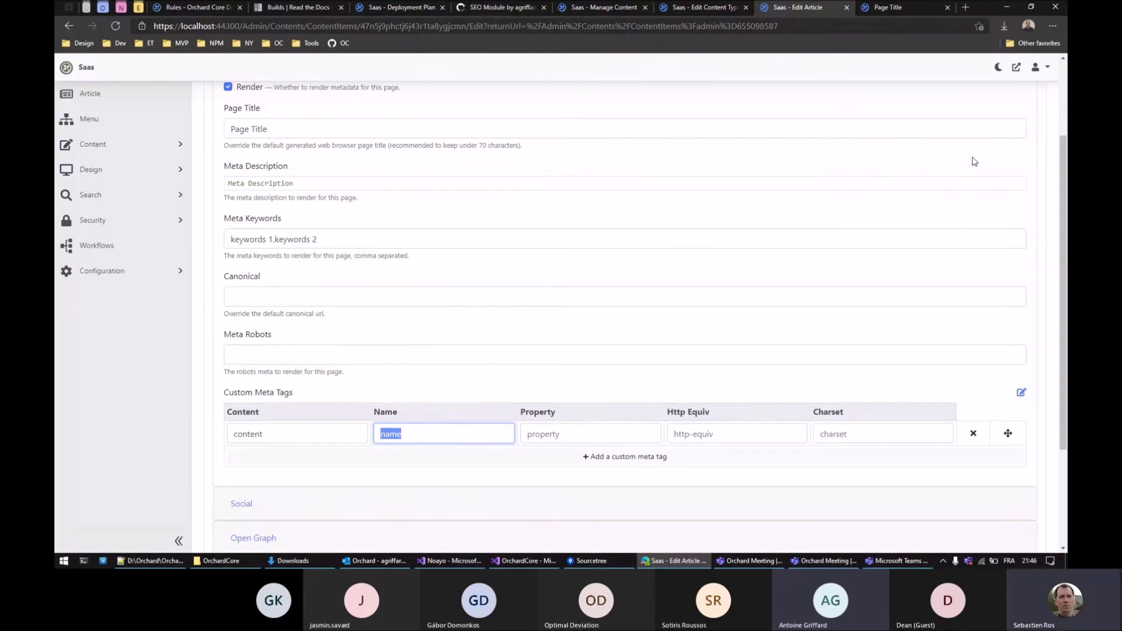
{"action": "left_click_drag", "start_coordinate": [1065, 140], "coordinate": [1065, 134]}
{"action": "left_click_drag", "start_coordinate": [1062, 121], "coordinate": [1062, 114]}
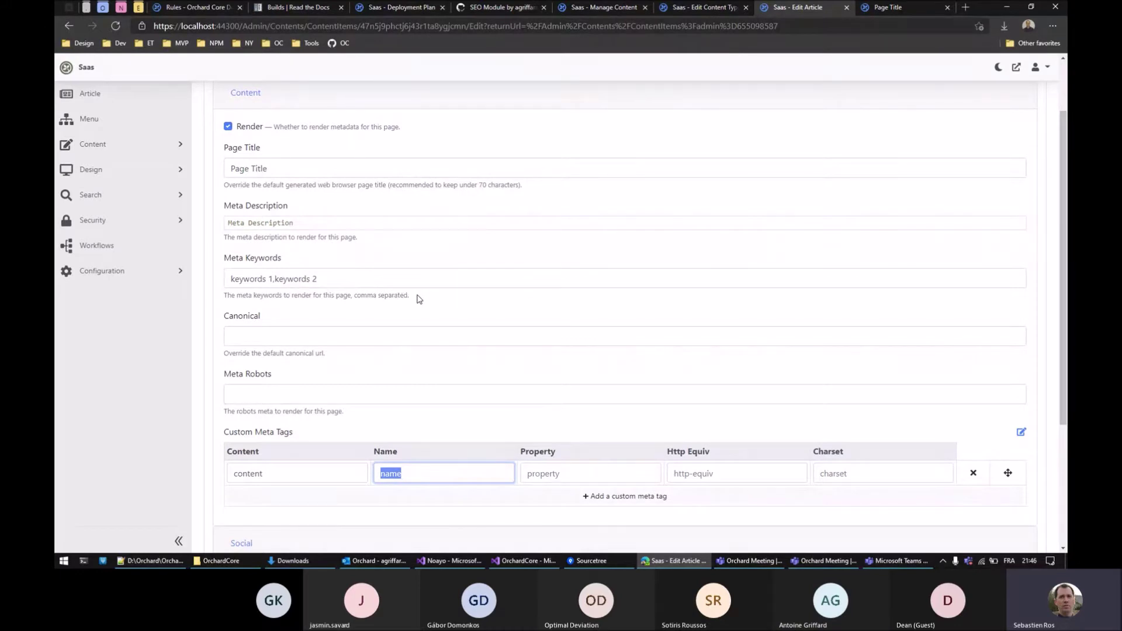
{"action": "left_click", "coordinate": [219, 282]}
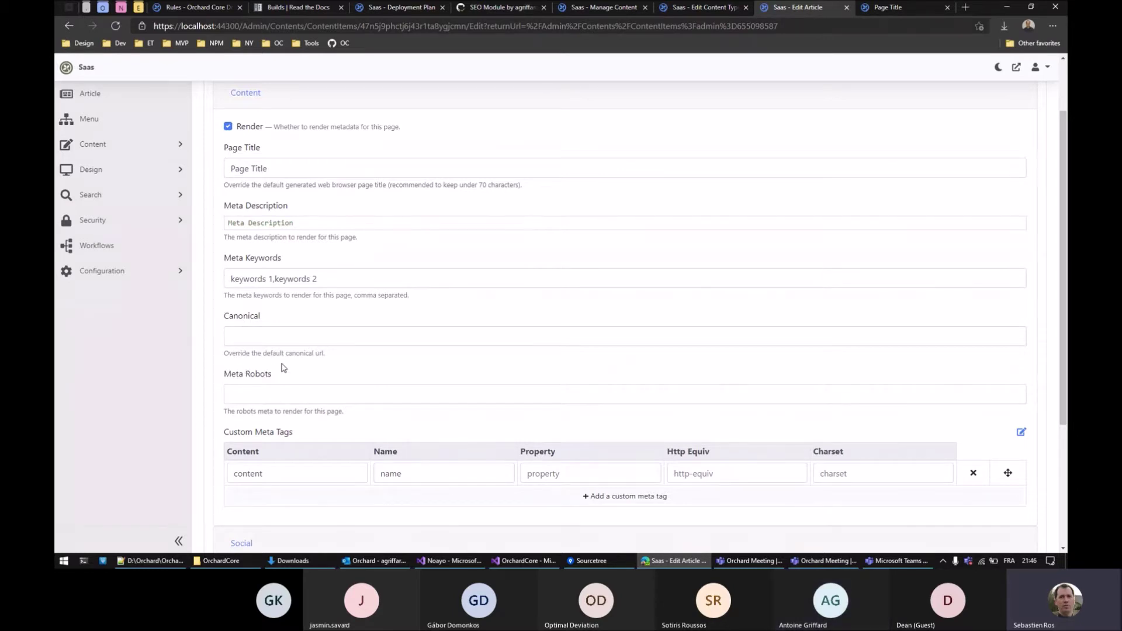
{"action": "left_click", "coordinate": [303, 221]}
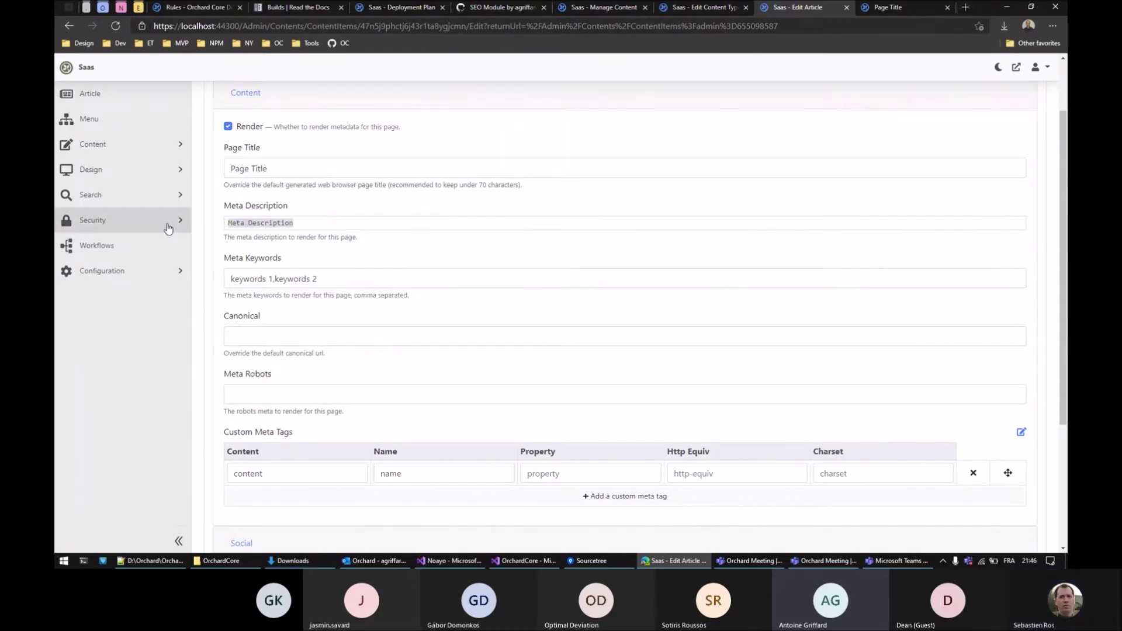
{"action": "key", "text": "ctrl+v"}
{"action": "key", "text": "ctrl+v"}
{"action": "key", "text": "ctrl+v"}
{"action": "key", "text": "ctrl+v"}
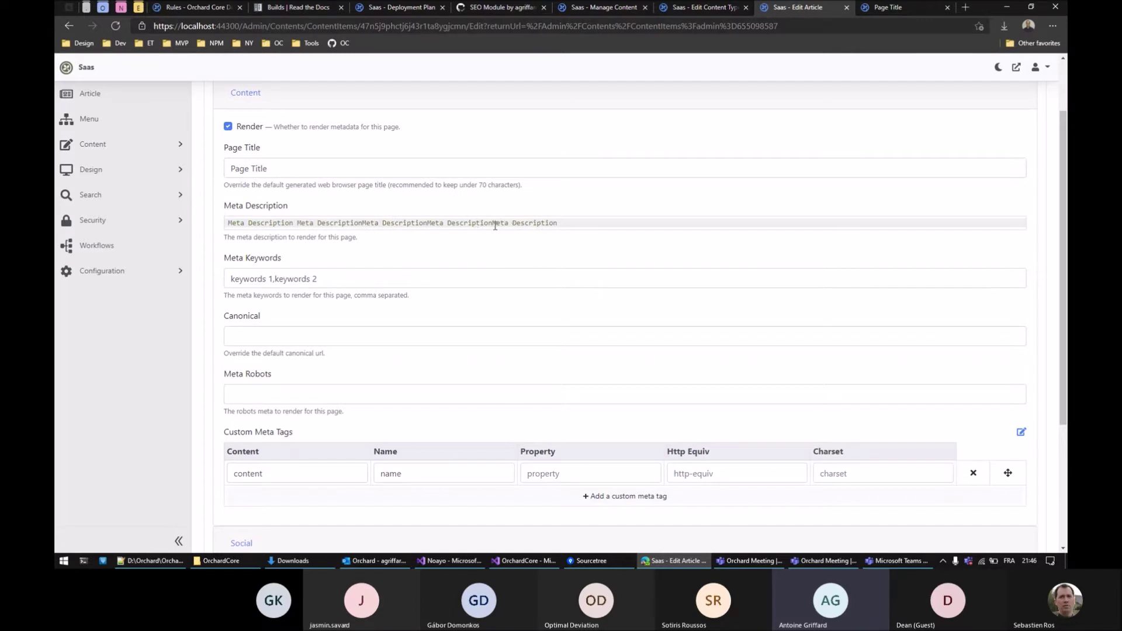
Copy "Meta Description" from the end of the Meta Description text and append it seven more times, separated by spaces
{"action": "left_click_drag", "start_coordinate": [495, 225], "coordinate": [572, 235]}
{"action": "key", "text": "ctrl+c"}
{"action": "left_click", "coordinate": [581, 225]}
{"action": "key", "text": "ctrl+v"}
{"action": "key", "text": "ctrl+v"}
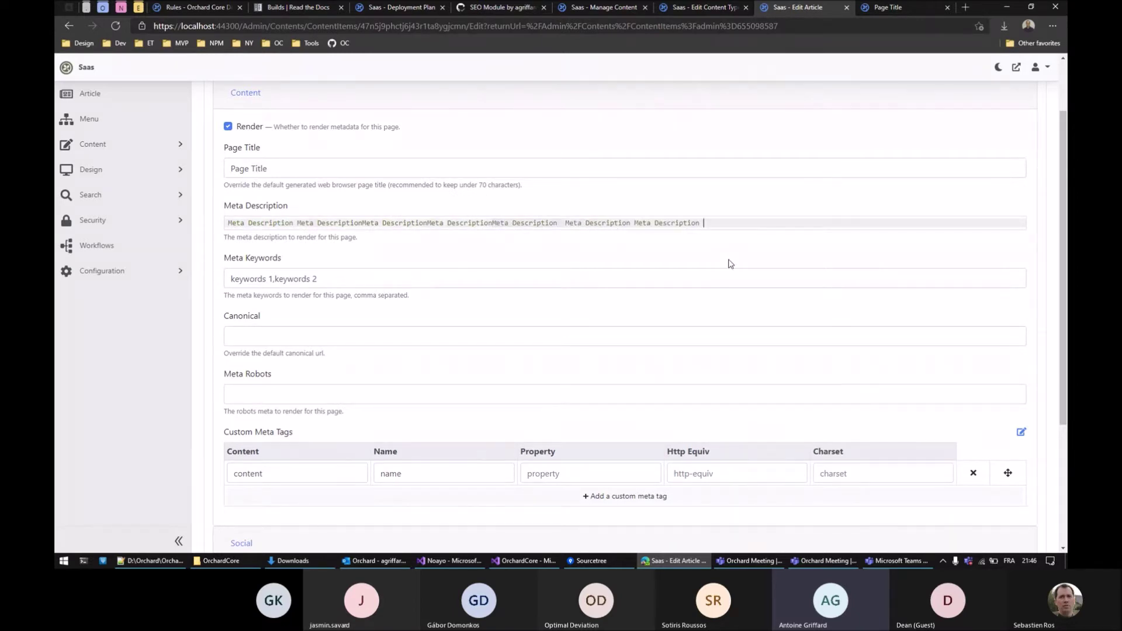
{"action": "key", "text": "ctrl+v"}
{"action": "key", "text": "ctrl+v"}
{"action": "key", "text": "ctrl+v"}
{"action": "key", "text": "ctrl+v"}
{"action": "key", "text": "ctrl+v"}
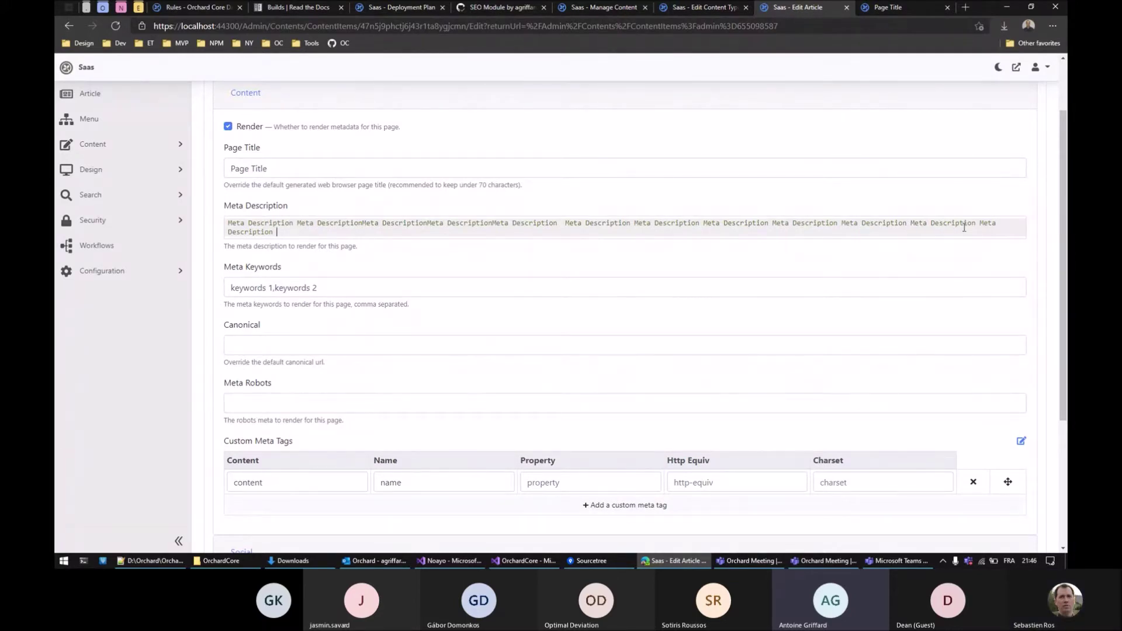
Add two more copies of "Meta Description" at the end of the second line of the Meta Description text
{"action": "left_click_drag", "start_coordinate": [1000, 222], "coordinate": [222, 227]}
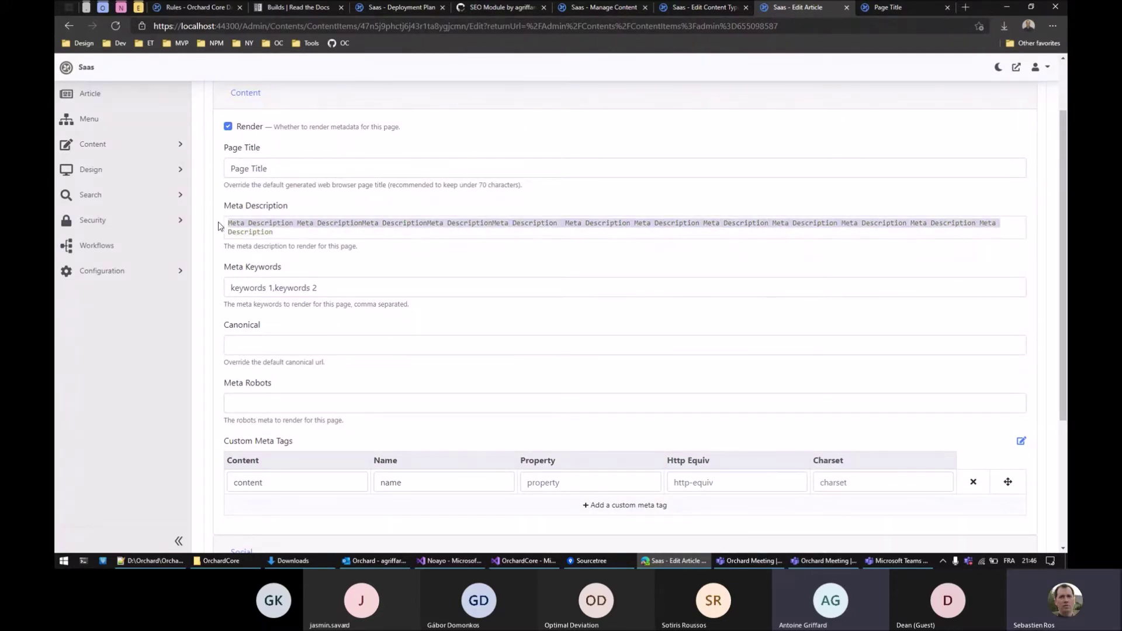
{"action": "left_click", "coordinate": [321, 238]}
{"action": "key", "text": "ctrl+v"}
{"action": "key", "text": "ctrl+v"}
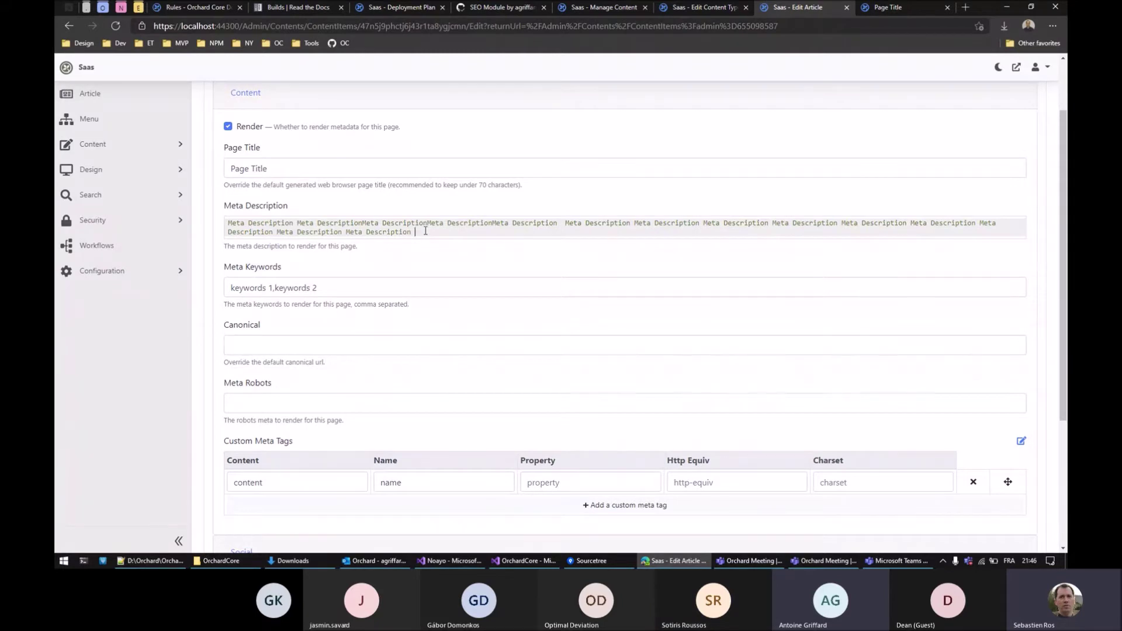
Open the browser developer tools beside the article editor and close them again
{"action": "key", "text": "F12"}
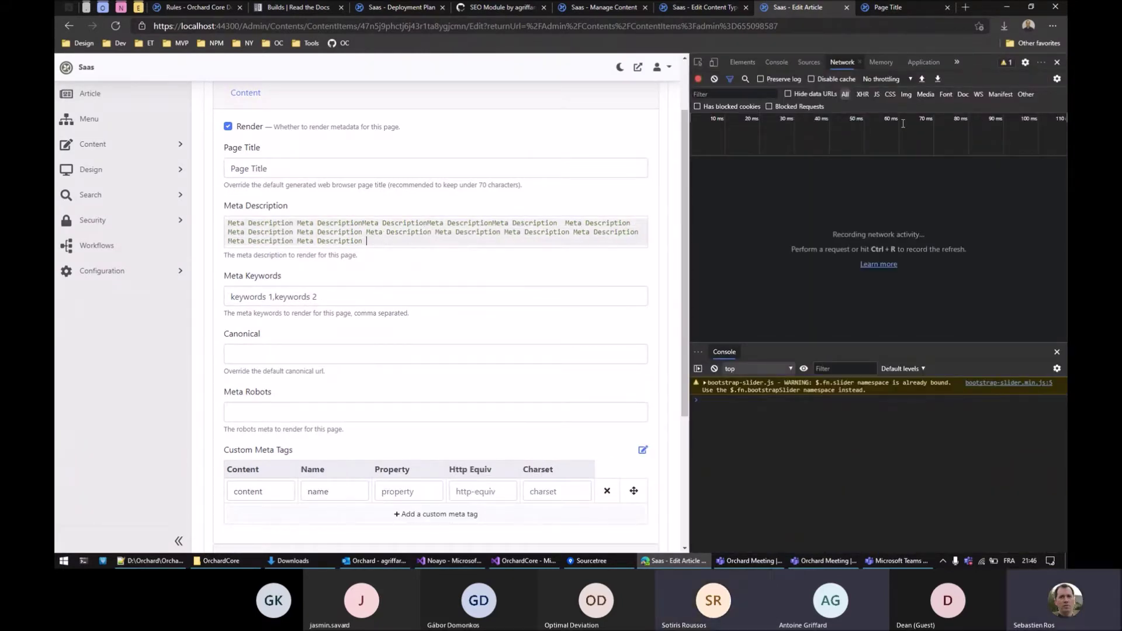
{"action": "left_click", "coordinate": [1057, 62]}
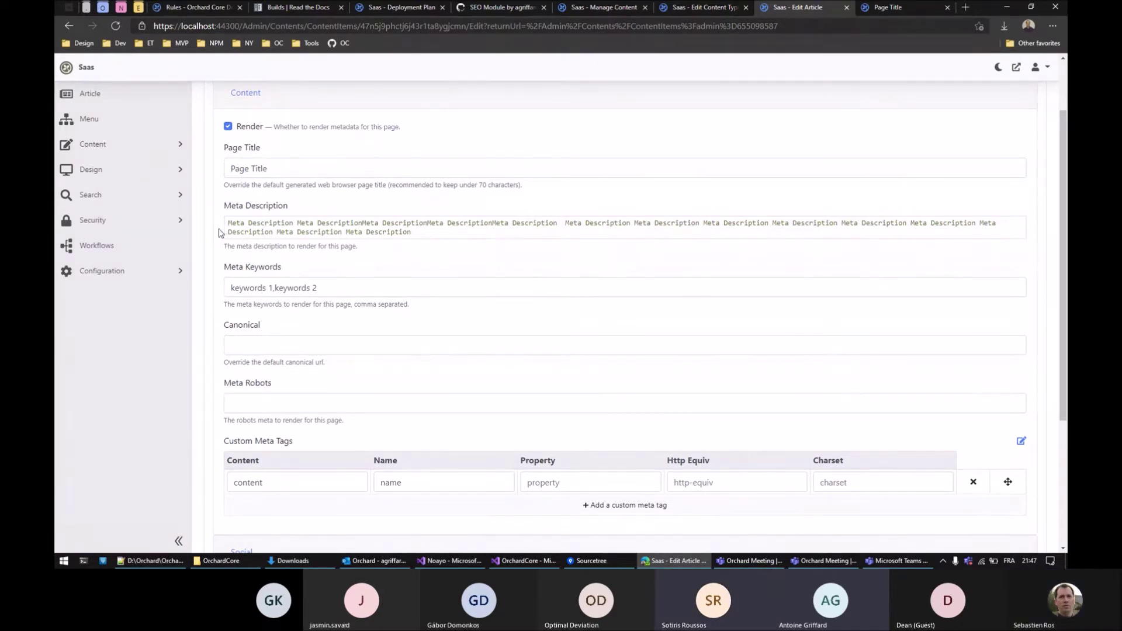
Review the SEO Content section's fields, from the Render option down to Custom Meta Tags
{"action": "scroll", "coordinate": [219, 233], "scroll_direction": "down", "scroll_amount": 3}
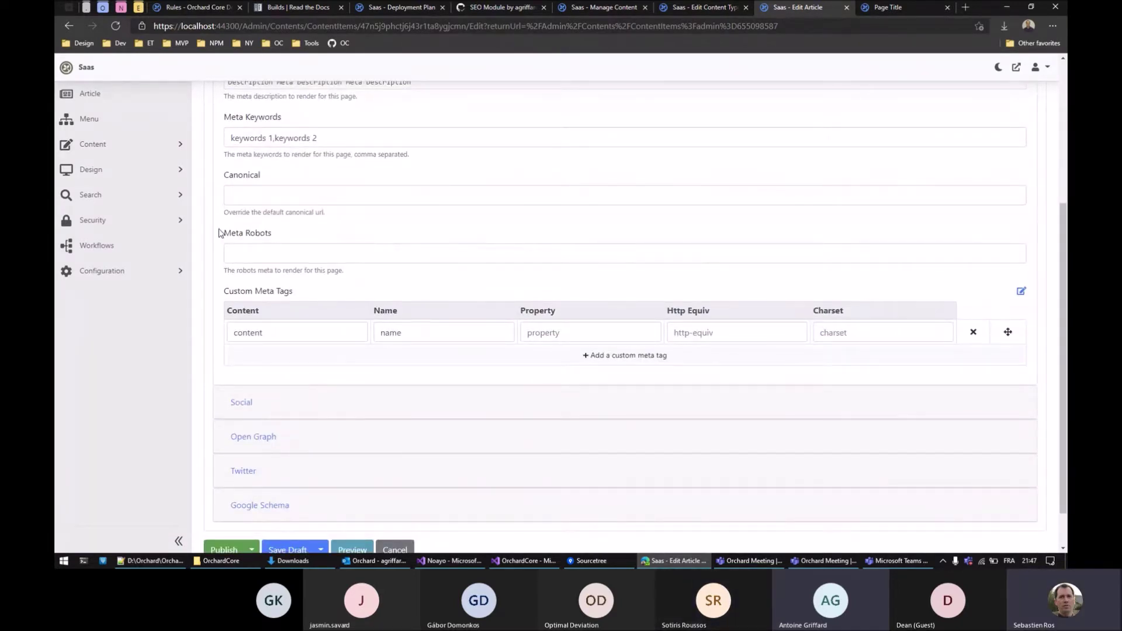
{"action": "scroll", "coordinate": [216, 255], "scroll_direction": "down", "scroll_amount": 1}
{"action": "scroll", "coordinate": [217, 220], "scroll_direction": "up", "scroll_amount": 5}
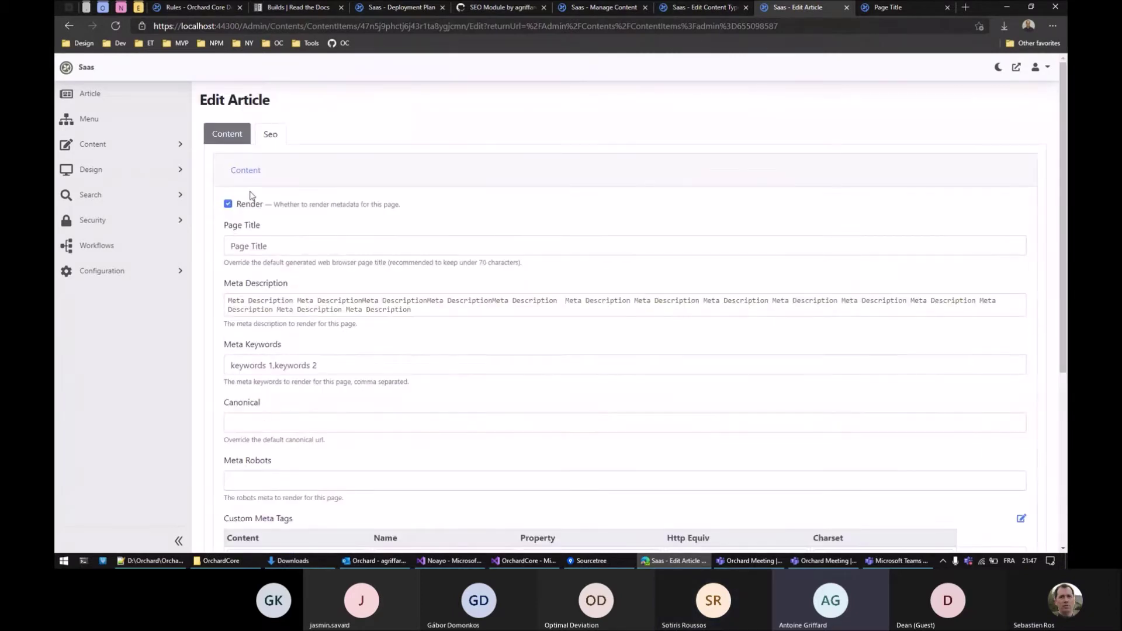
{"action": "scroll", "coordinate": [216, 177], "scroll_direction": "down", "scroll_amount": 2}
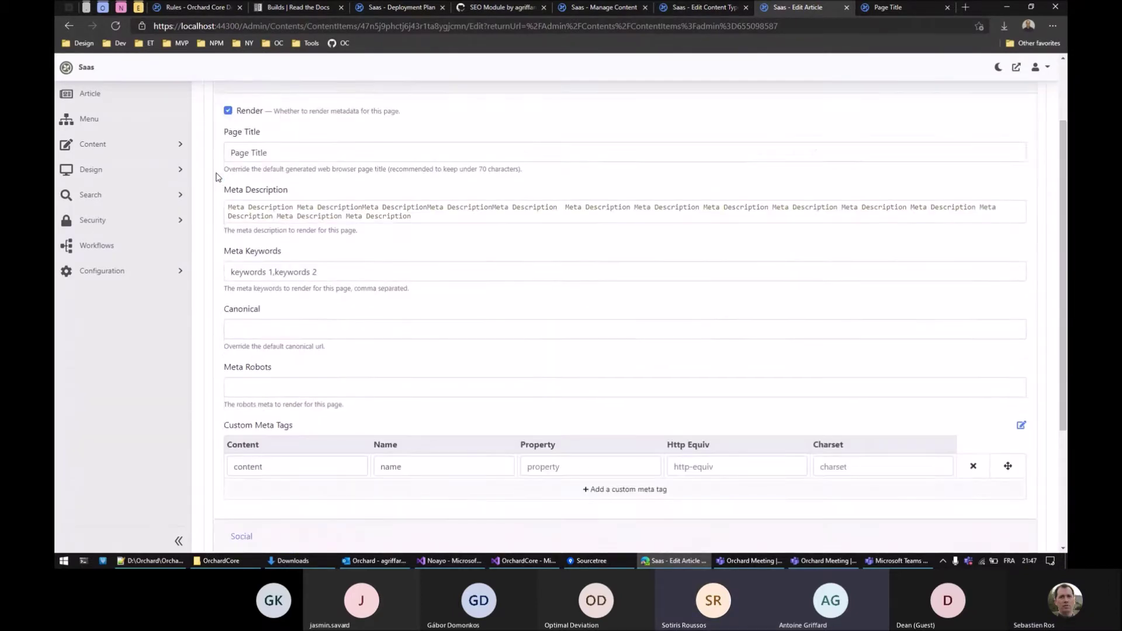
{"action": "scroll", "coordinate": [217, 177], "scroll_direction": "down", "scroll_amount": 1}
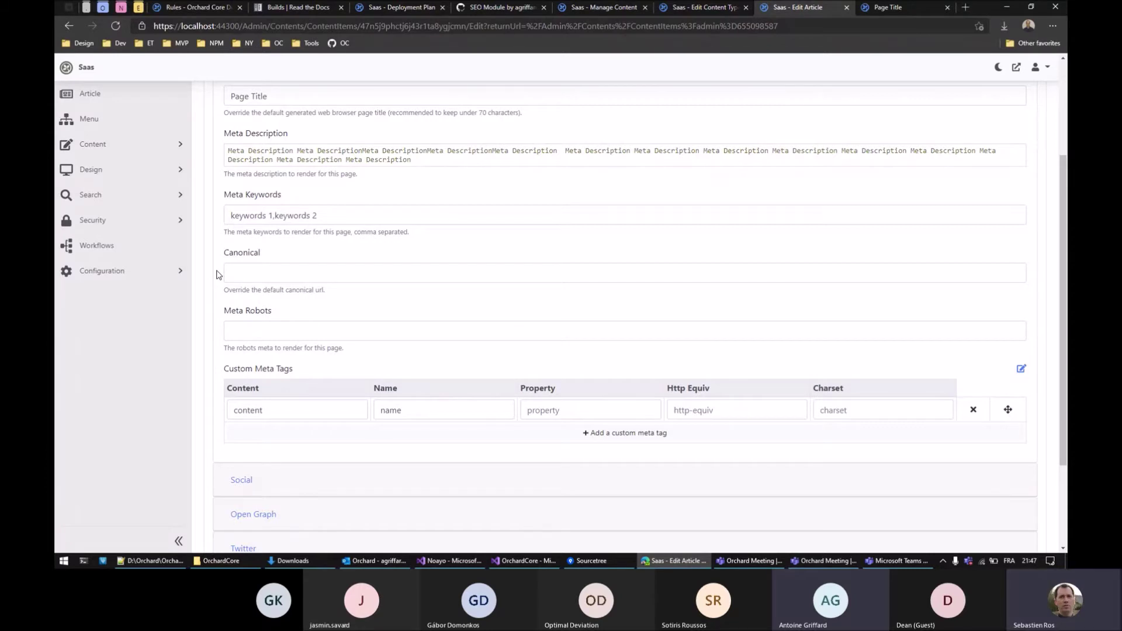
{"action": "scroll", "coordinate": [217, 275], "scroll_direction": "up", "scroll_amount": 3}
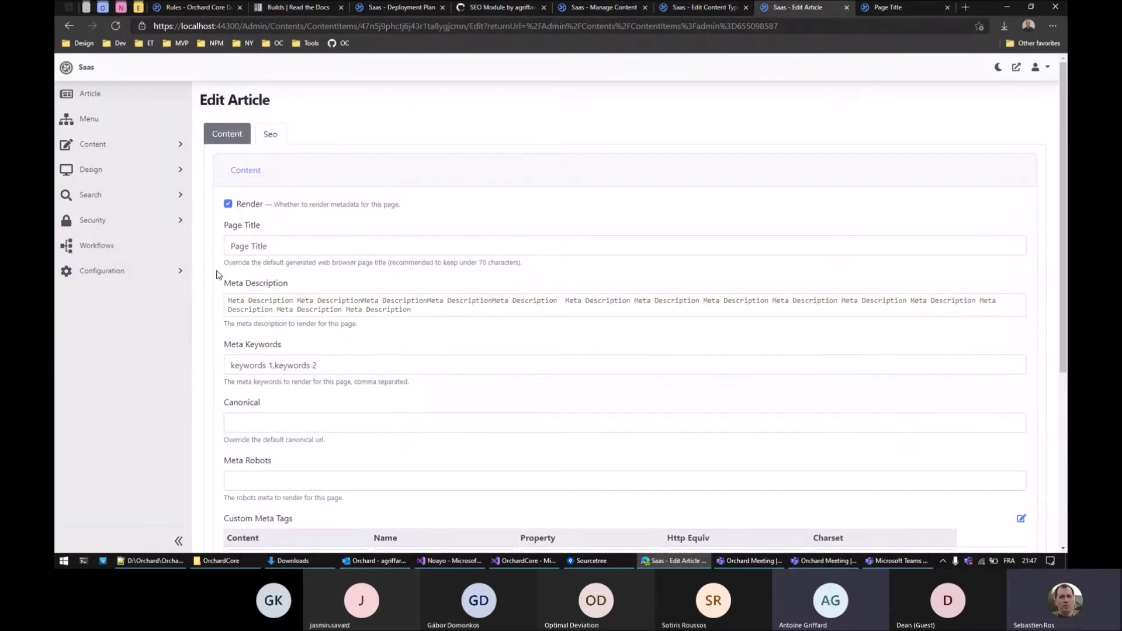
{"action": "scroll", "coordinate": [217, 274], "scroll_direction": "down", "scroll_amount": 5}
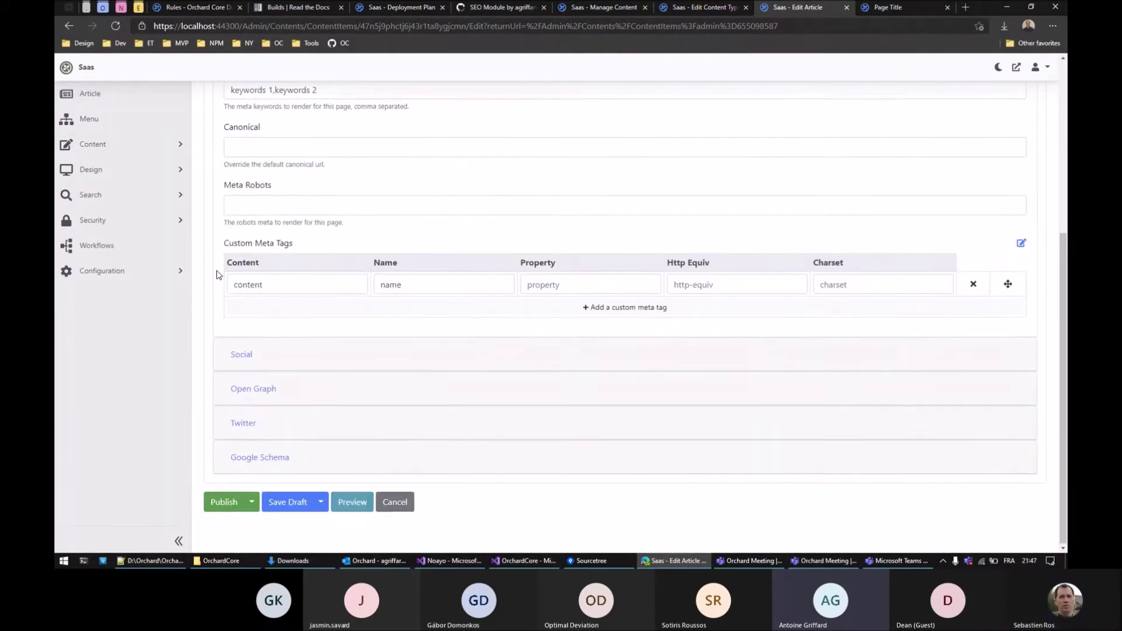
{"action": "scroll", "coordinate": [221, 242], "scroll_direction": "up", "scroll_amount": 3}
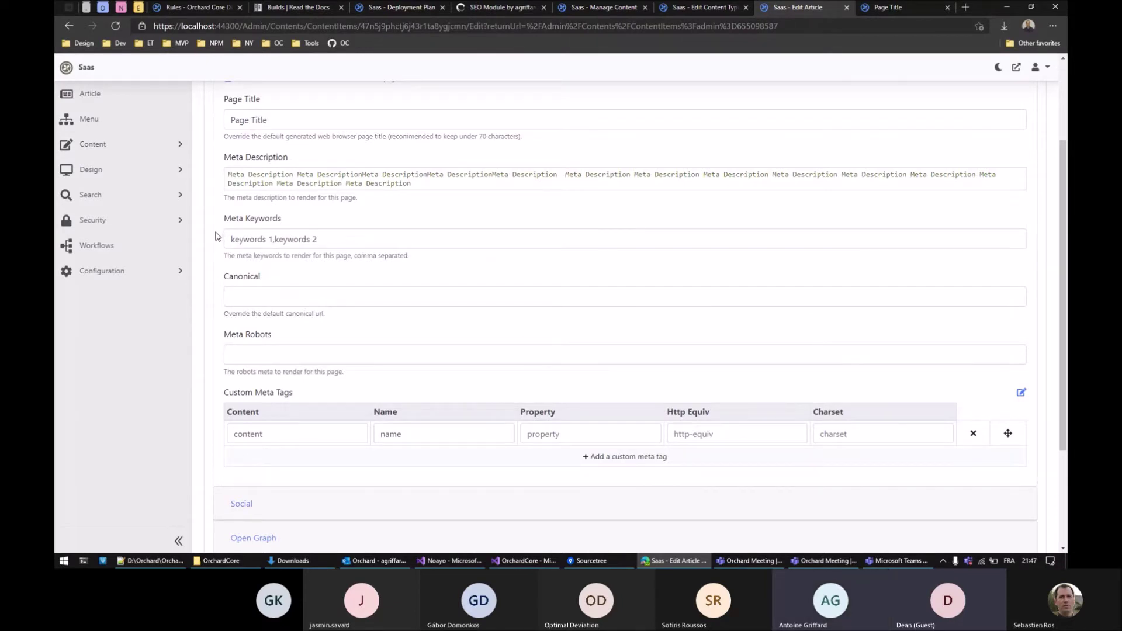
Expand the Social section of the article's SEO settings and view its default, Open Graph and Twitter image fields
{"action": "scroll", "coordinate": [215, 236], "scroll_direction": "down", "scroll_amount": 3}
{"action": "left_click", "coordinate": [241, 353]}
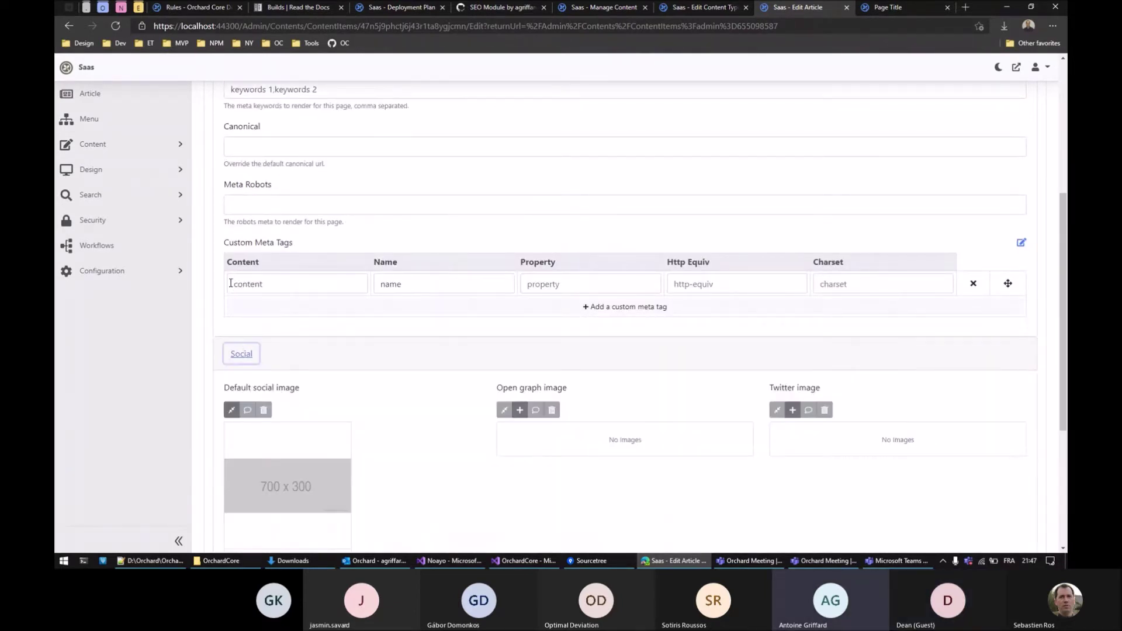
{"action": "scroll", "coordinate": [231, 283], "scroll_direction": "down", "scroll_amount": 3}
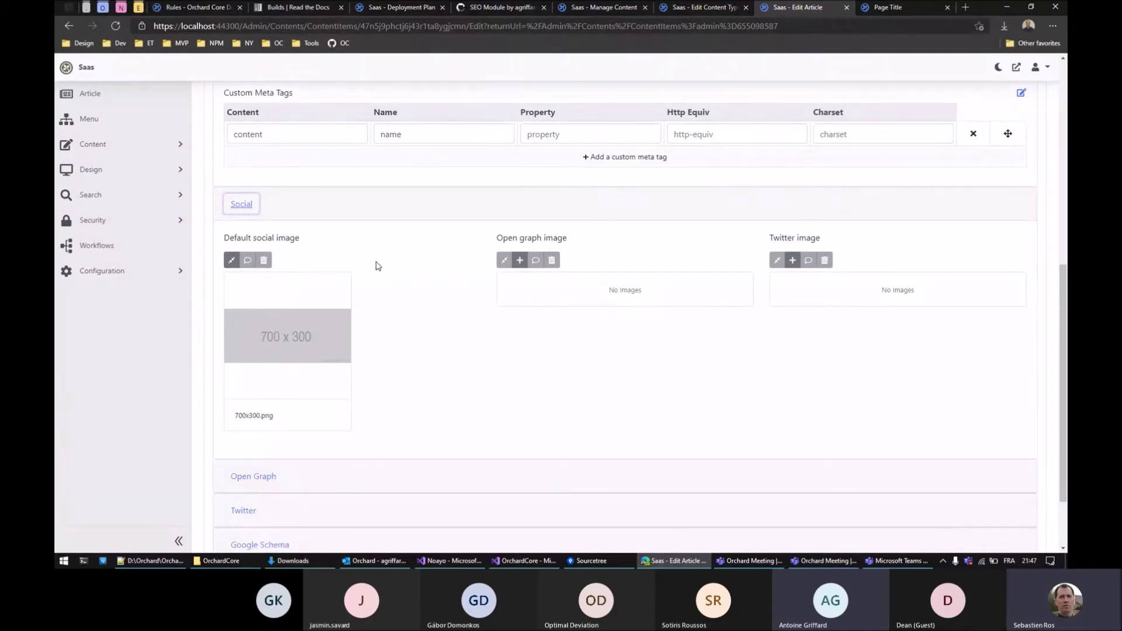
{"action": "left_click", "coordinate": [385, 263]}
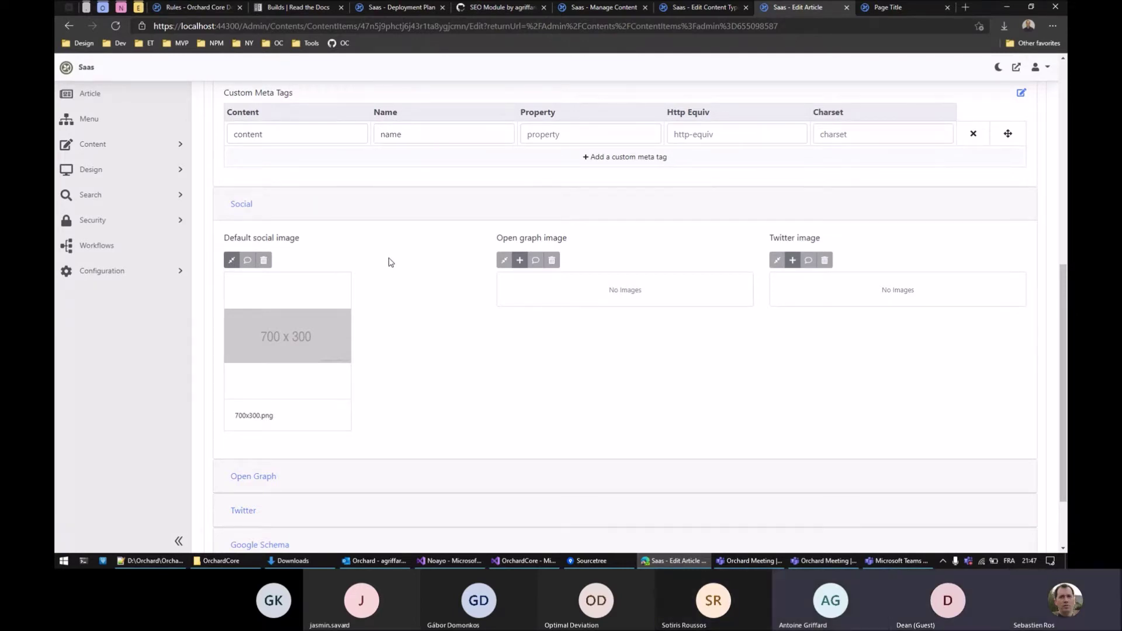
Examine the article's SEO settings again, from the Page Title field down to the Social images
{"action": "scroll", "coordinate": [396, 278], "scroll_direction": "up", "scroll_amount": 7}
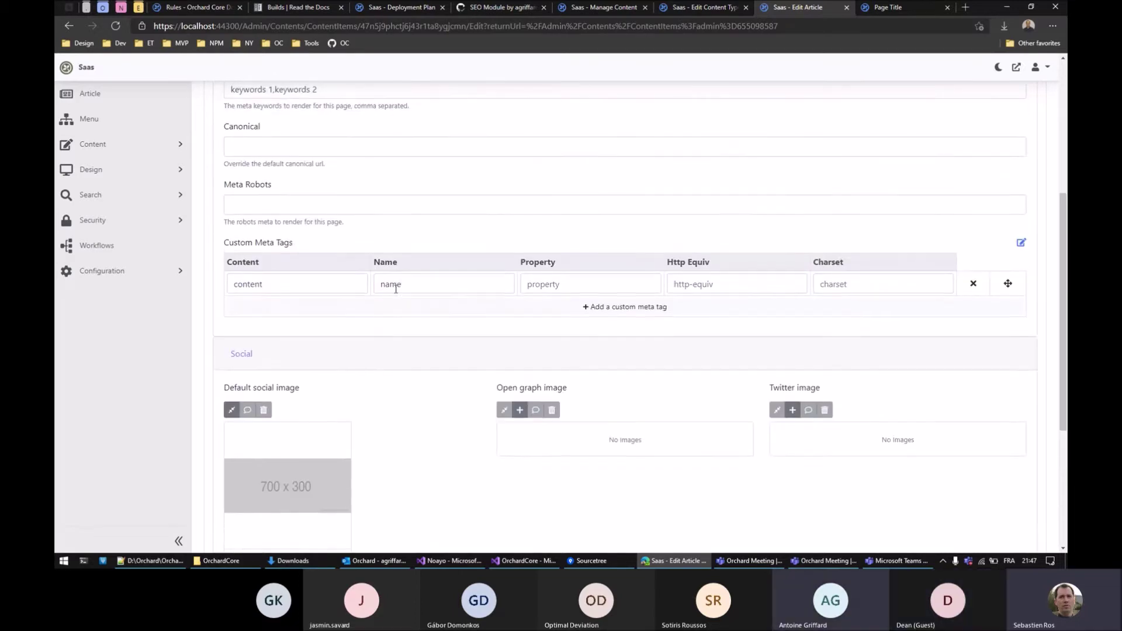
{"action": "scroll", "coordinate": [401, 326], "scroll_direction": "down", "scroll_amount": 3}
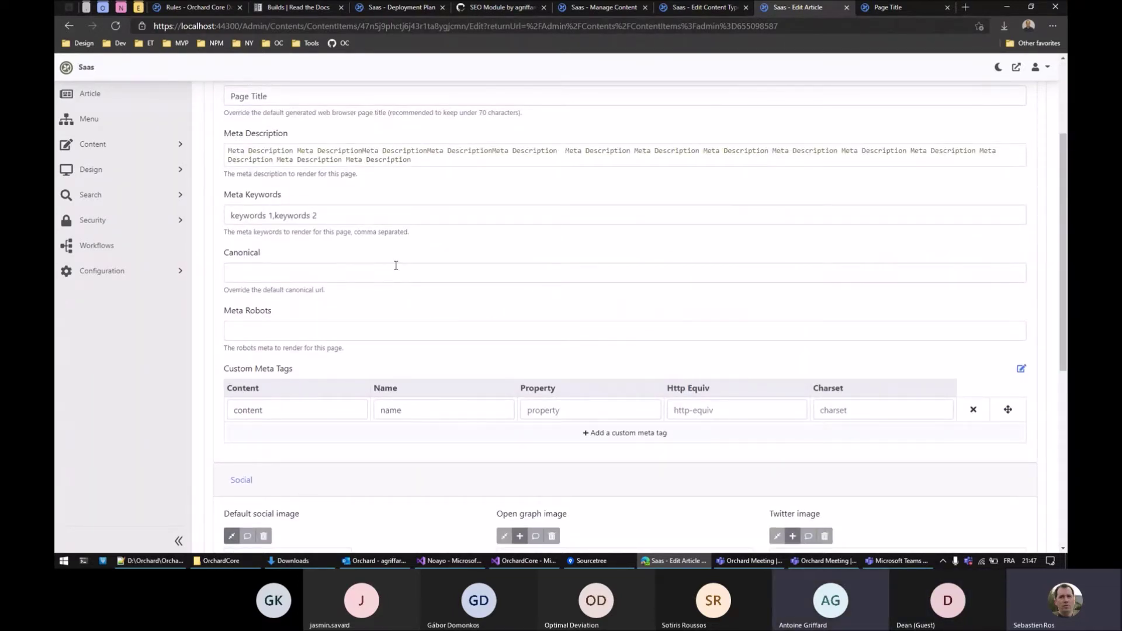
{"action": "scroll", "coordinate": [397, 262], "scroll_direction": "up", "scroll_amount": 2}
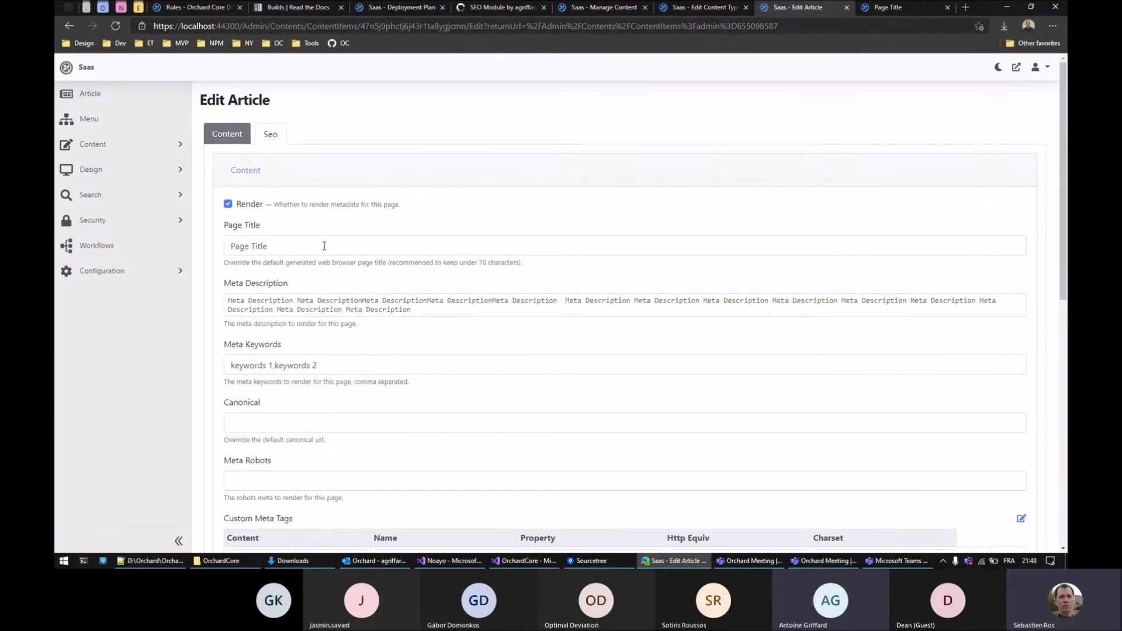
{"action": "left_click", "coordinate": [324, 246]}
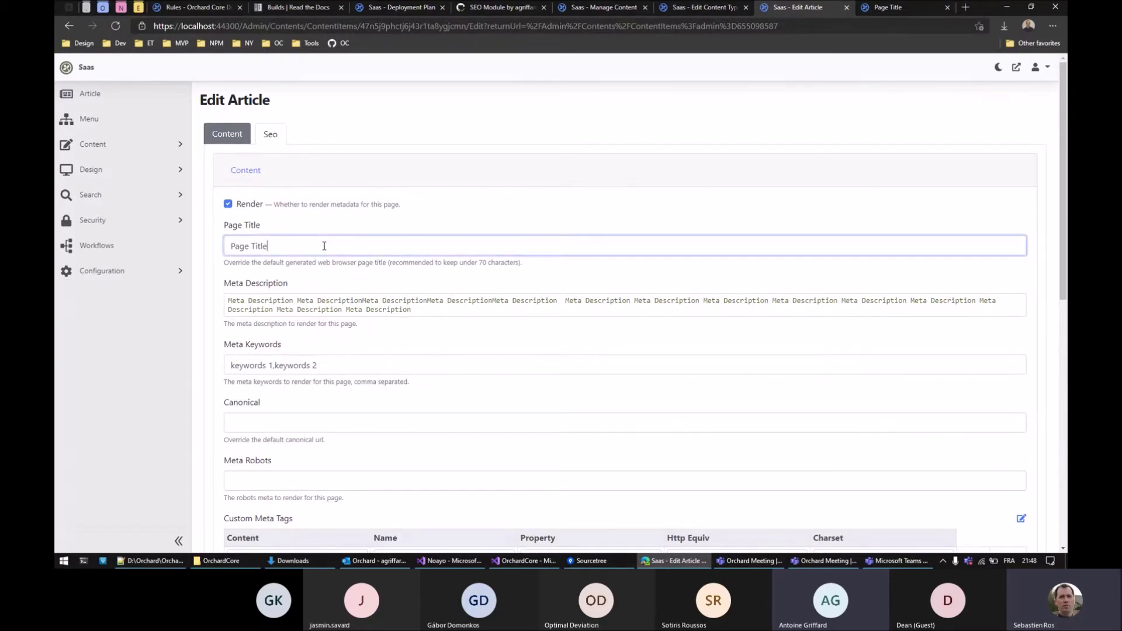
{"action": "scroll", "coordinate": [324, 248], "scroll_direction": "down", "scroll_amount": 3}
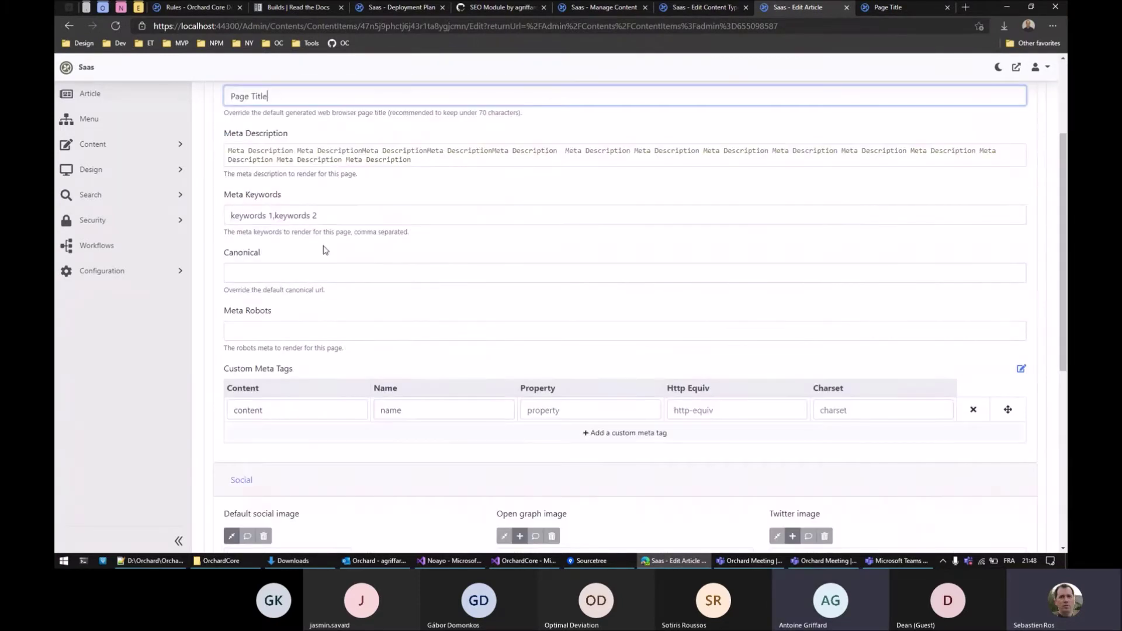
{"action": "scroll", "coordinate": [325, 250], "scroll_direction": "down", "scroll_amount": 3}
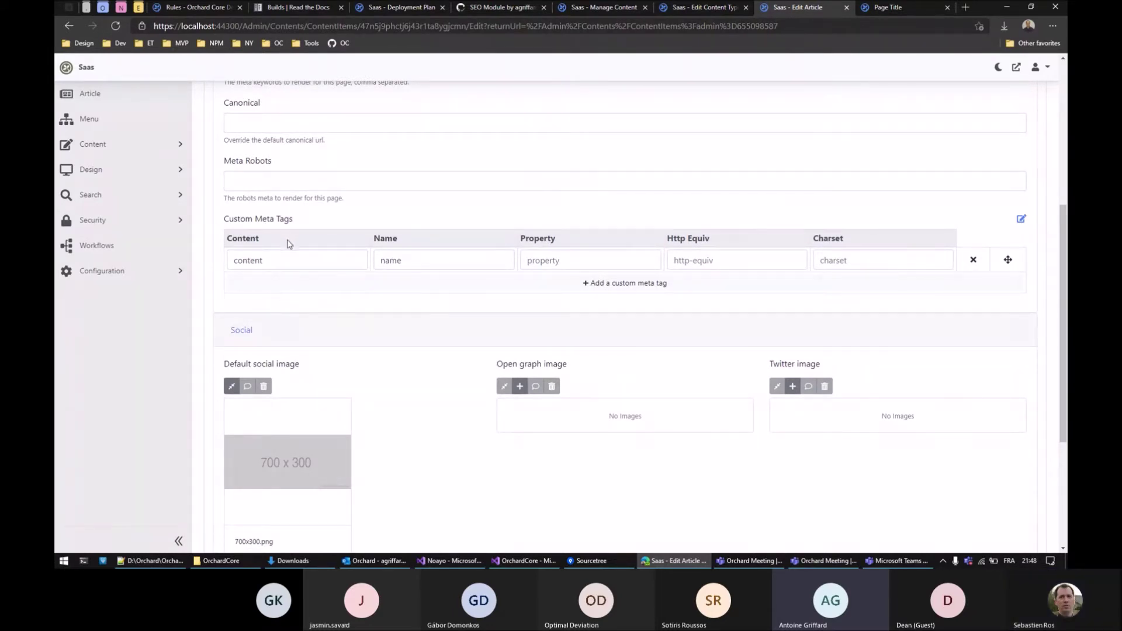
{"action": "scroll", "coordinate": [320, 202], "scroll_direction": "down", "scroll_amount": 3}
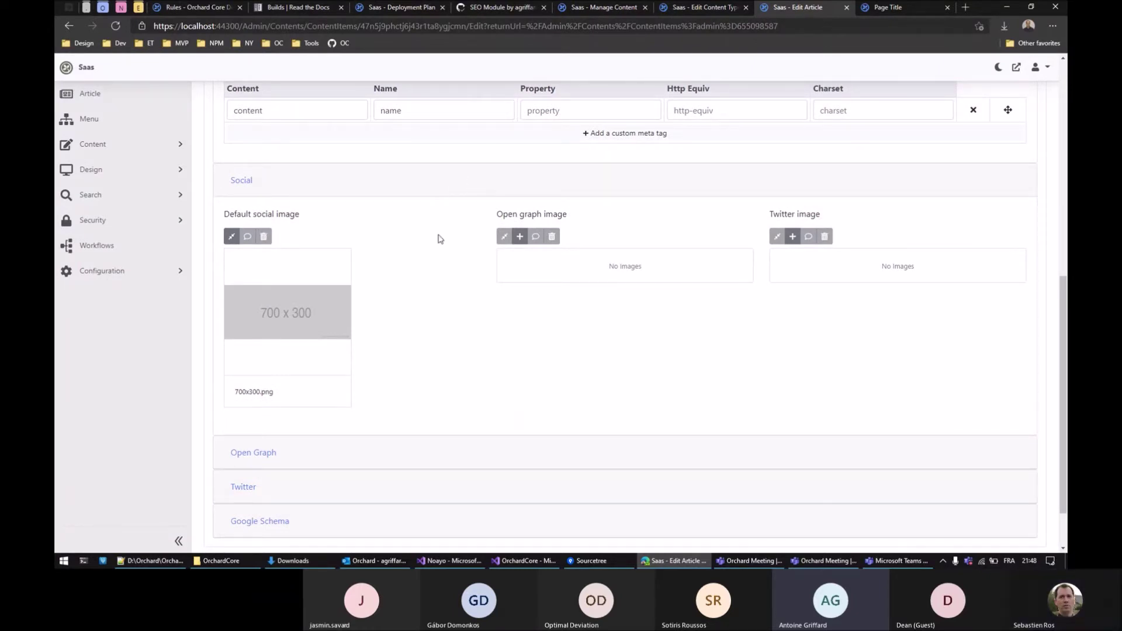
{"action": "scroll", "coordinate": [421, 251], "scroll_direction": "up", "scroll_amount": 9}
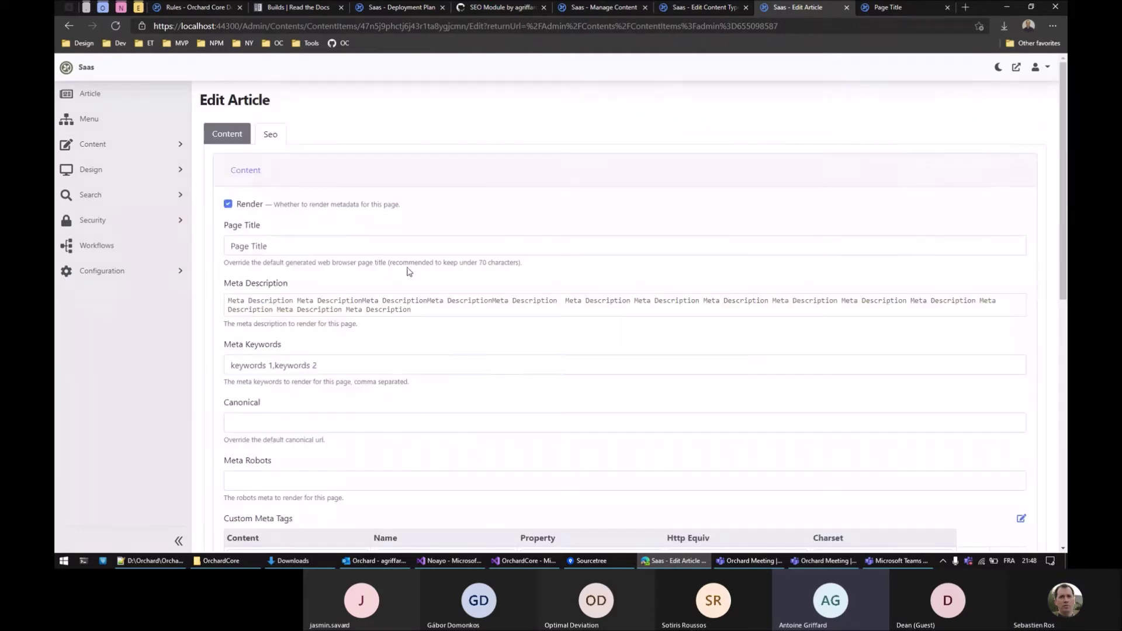
{"action": "left_click", "coordinate": [308, 249]}
{"action": "scroll", "coordinate": [368, 220], "scroll_direction": "down", "scroll_amount": 3}
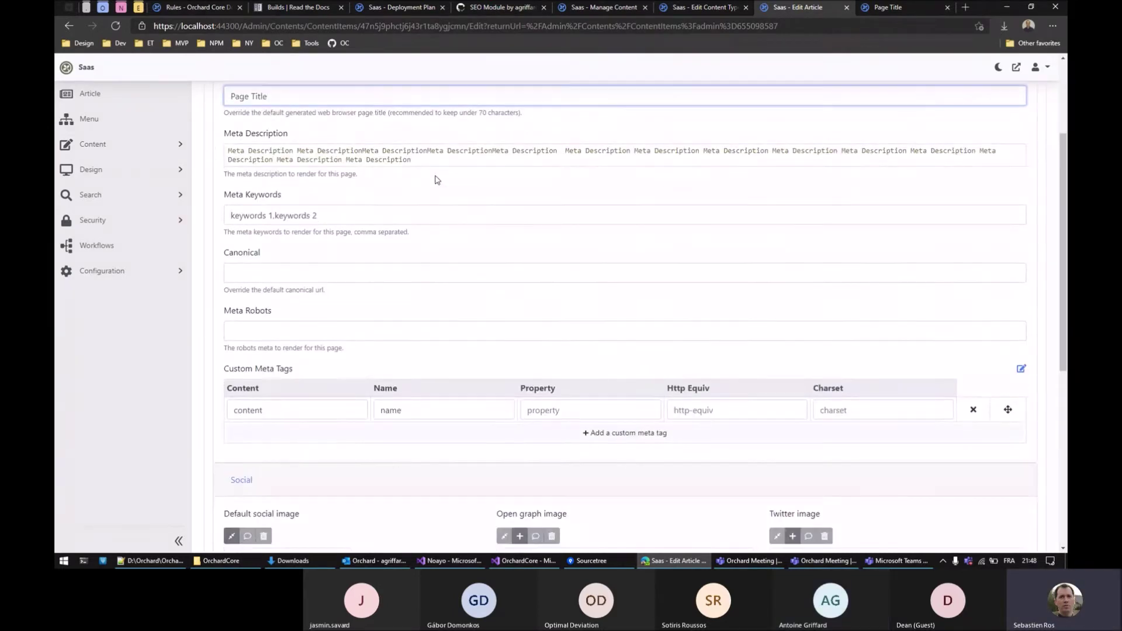
Extend the article's SEO Page Title to read "Page Title overriden {{Site.SiteName}}"
{"action": "left_click_drag", "start_coordinate": [1061, 141], "coordinate": [1061, 128]}
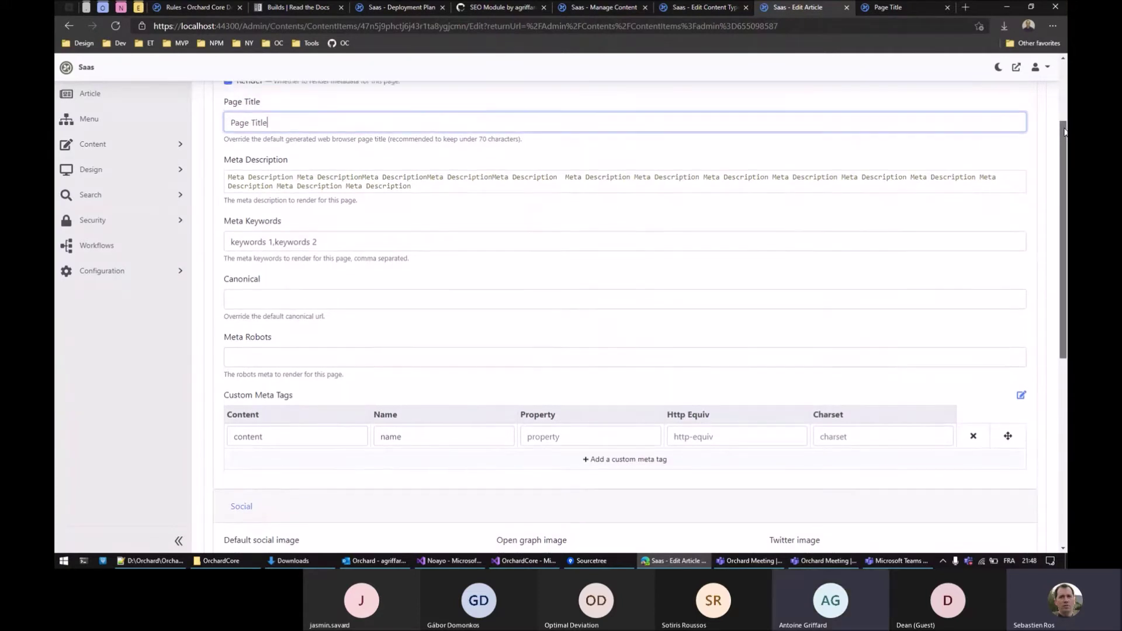
{"action": "type", "text": "overriden"}
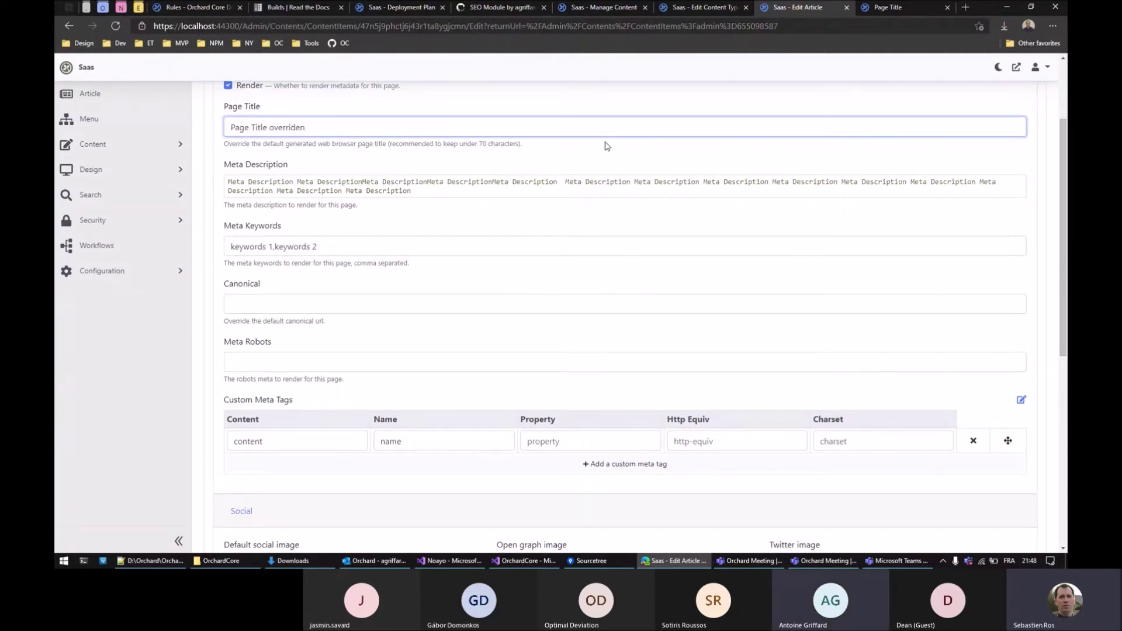
{"action": "type", "text": " {{"}
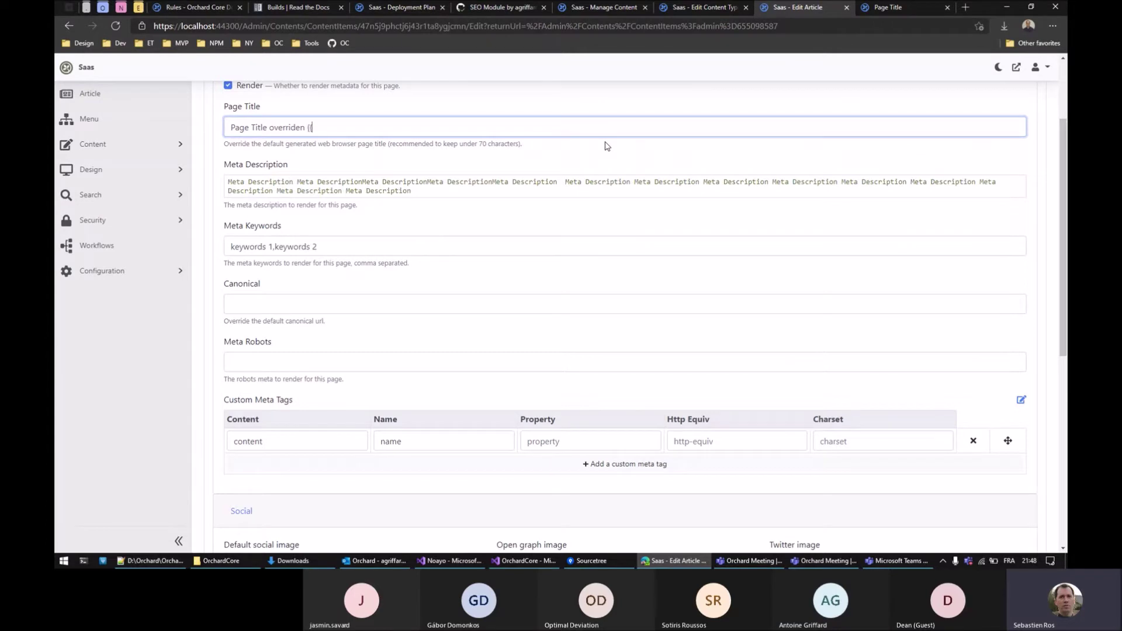
{"action": "type", "text": "Site}}"}
{"action": "type", "text": ".SiteNam"}
{"action": "type", "text": "e"}
Move the {{Site.SiteName}} expression from the Page Title to the end of the Meta Description, leaving a single space before it
{"action": "left_click_drag", "start_coordinate": [308, 128], "coordinate": [416, 133]}
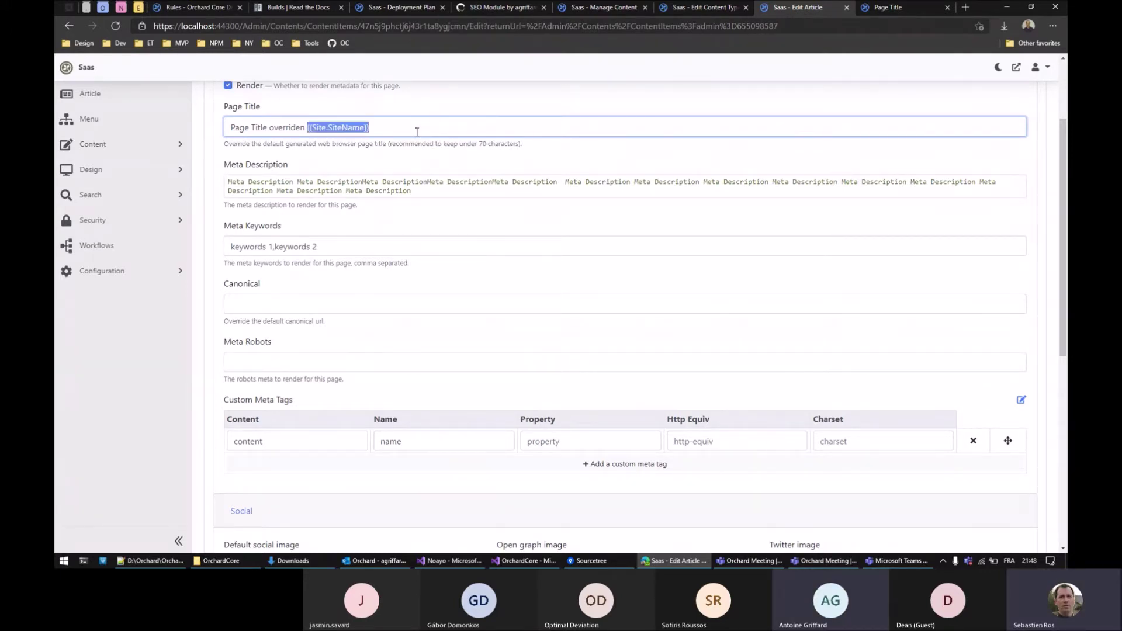
{"action": "left_click", "coordinate": [416, 132]}
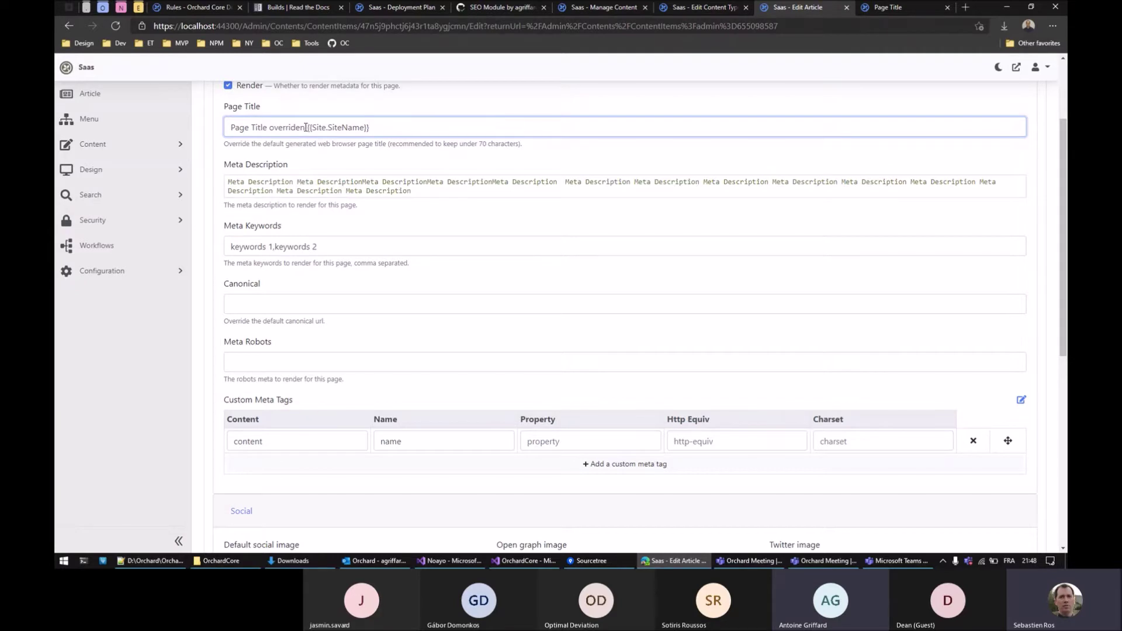
{"action": "left_click_drag", "start_coordinate": [308, 128], "coordinate": [396, 131]}
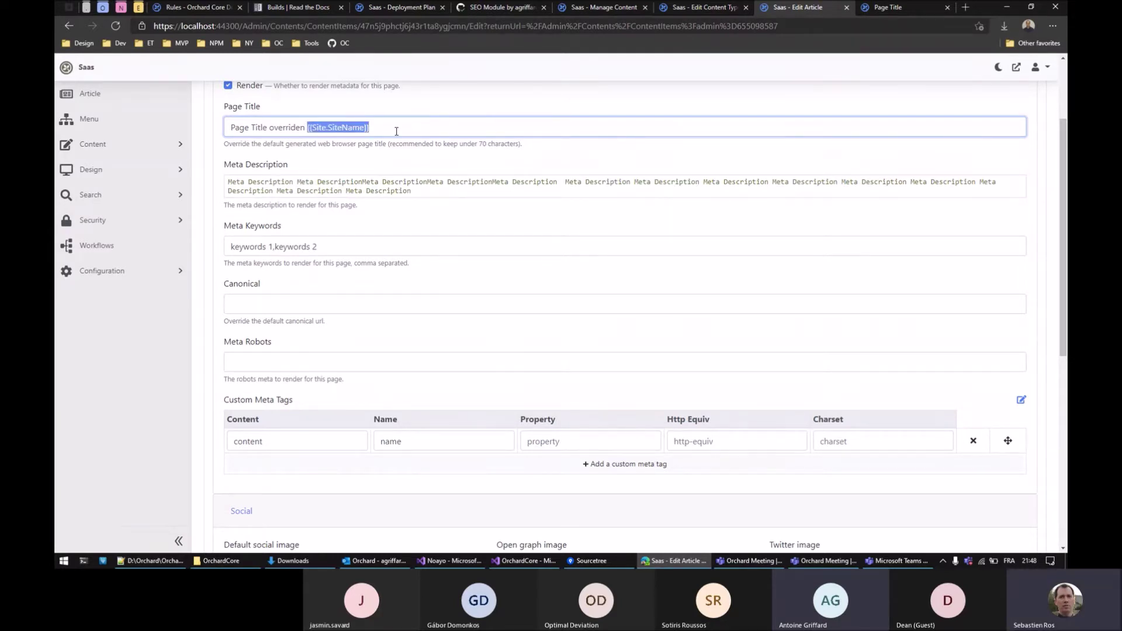
{"action": "key", "text": "ctrl+x"}
{"action": "left_click", "coordinate": [416, 191]}
{"action": "key", "text": "ctrl+v"}
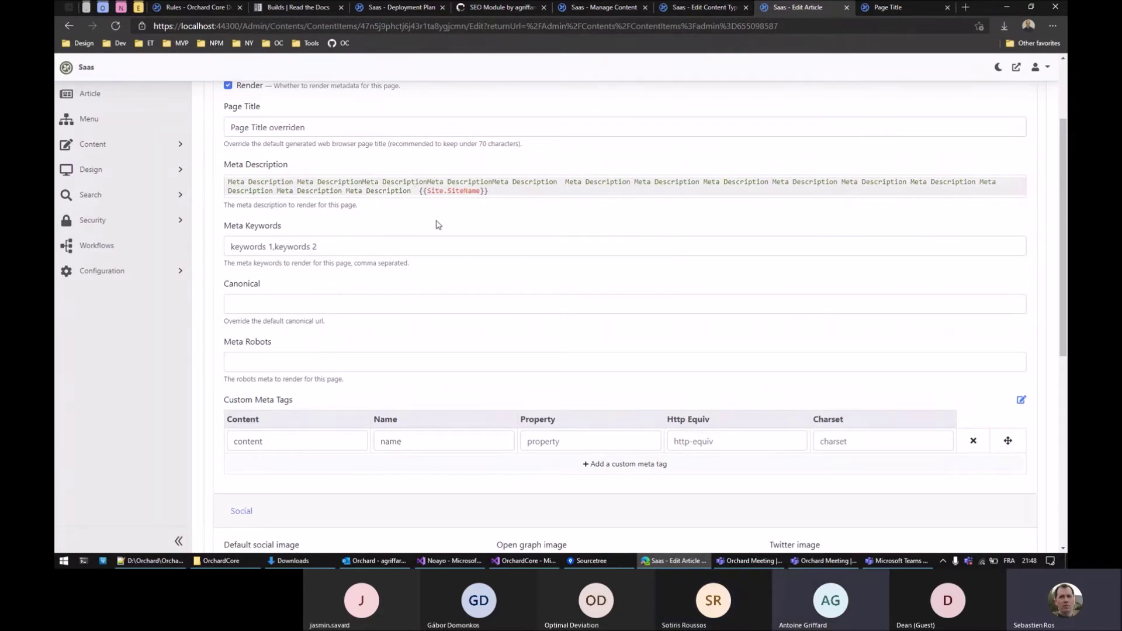
{"action": "key", "text": "BackSpace"}
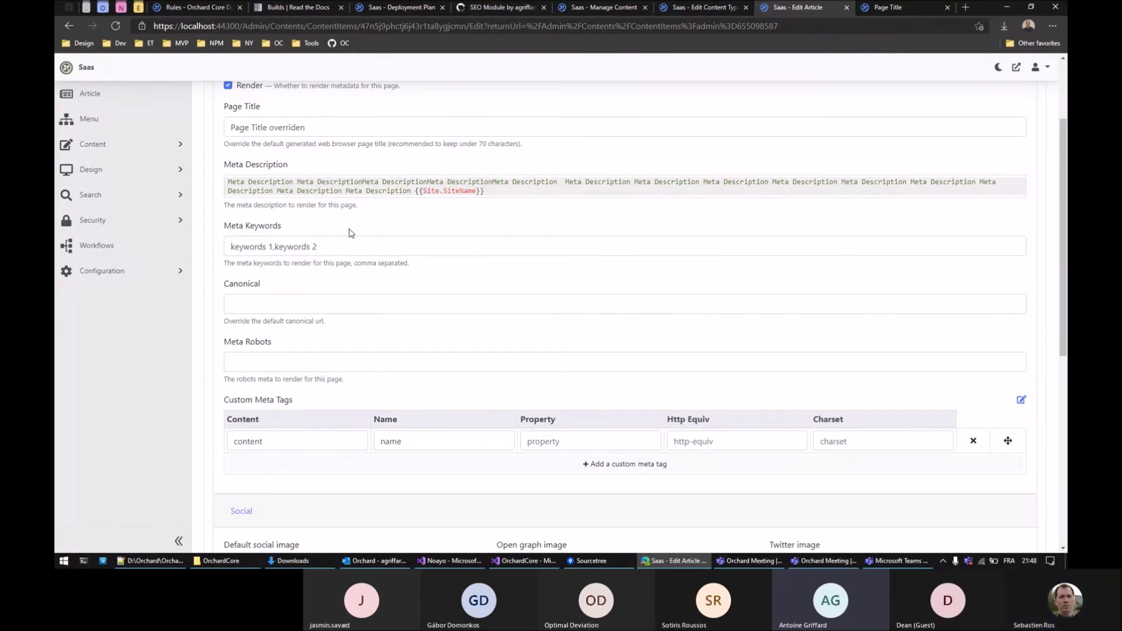
Review the SEO settings again, focusing on the Default social image and Open graph image fields in the Social section
{"action": "scroll", "coordinate": [349, 234], "scroll_direction": "down", "scroll_amount": 5}
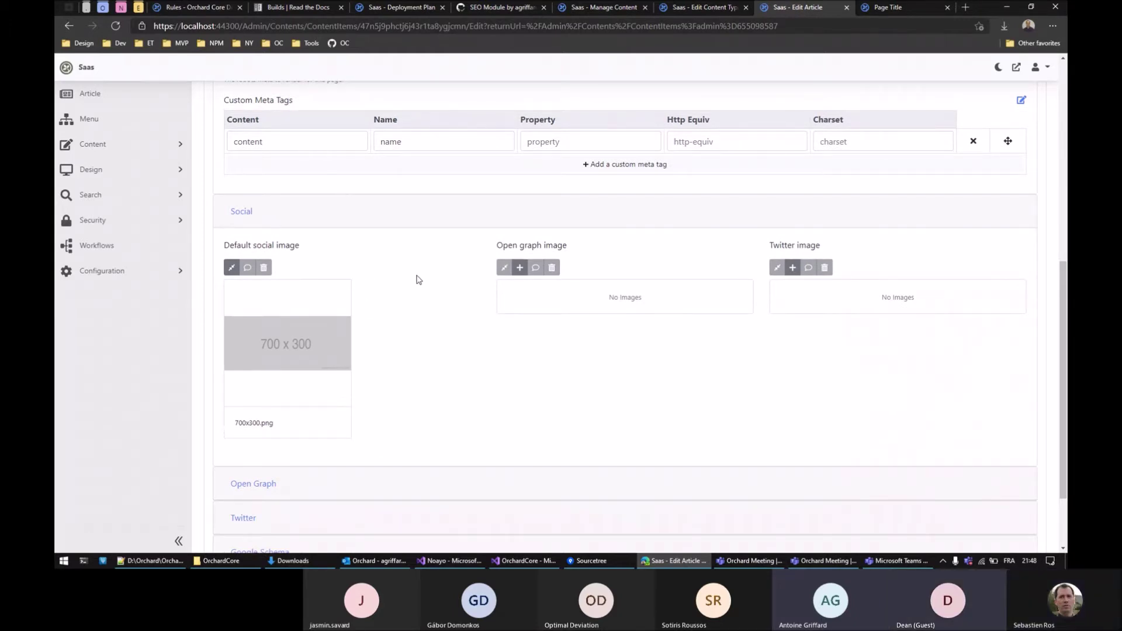
{"action": "scroll", "coordinate": [403, 279], "scroll_direction": "up", "scroll_amount": 7}
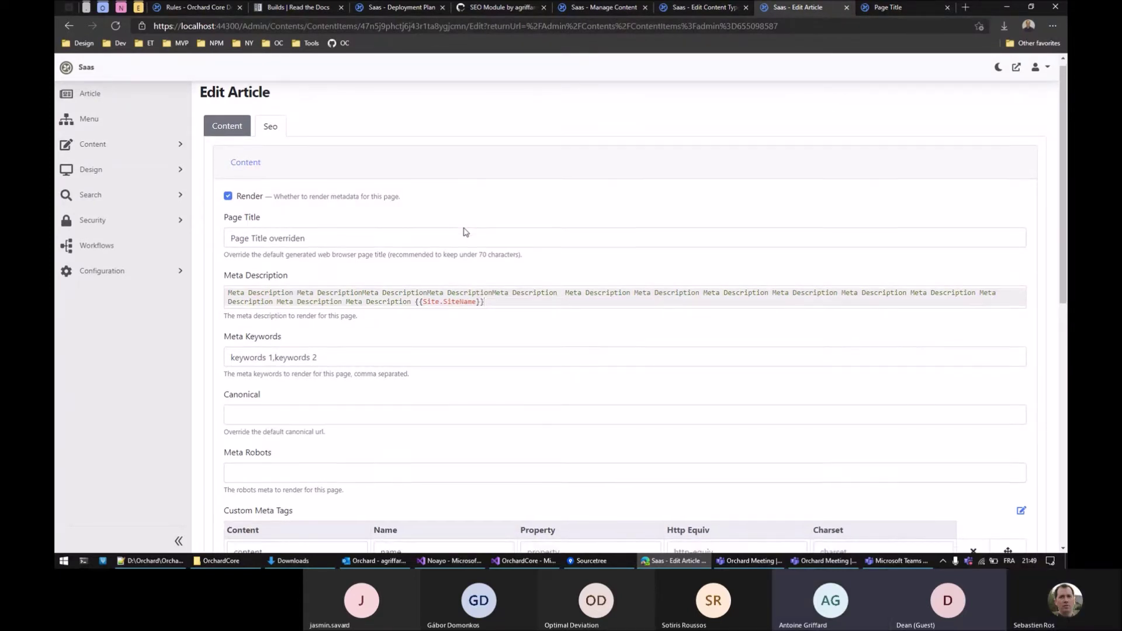
{"action": "scroll", "coordinate": [466, 232], "scroll_direction": "down", "scroll_amount": 5}
{"action": "scroll", "coordinate": [466, 232], "scroll_direction": "down", "scroll_amount": 2}
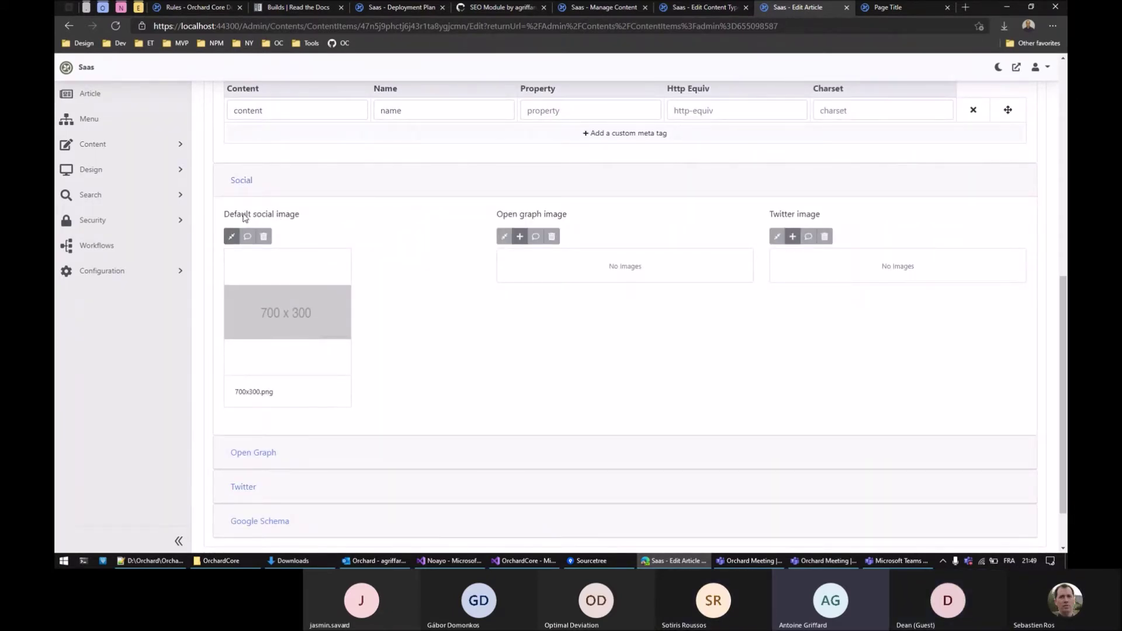
{"action": "double_click", "coordinate": [288, 214]}
{"action": "left_click_drag", "start_coordinate": [503, 214], "coordinate": [528, 214]}
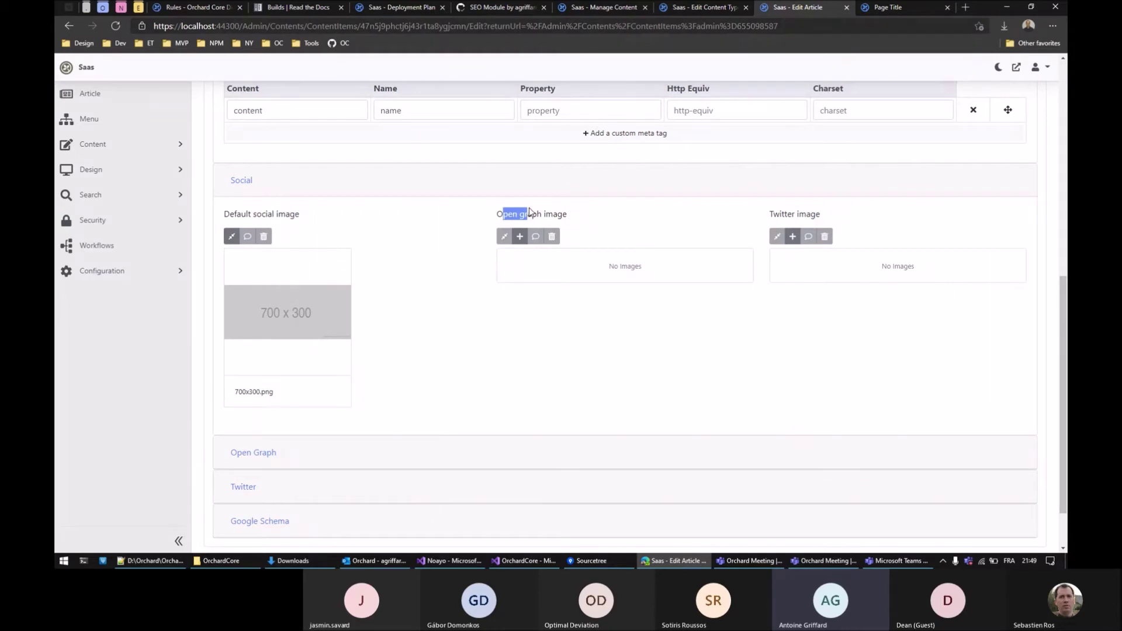
{"action": "left_click", "coordinate": [499, 216]}
{"action": "left_click_drag", "start_coordinate": [497, 216], "coordinate": [538, 218]}
{"action": "left_click", "coordinate": [365, 192]}
Expand the Open Graph section and examine its type, title and description fields
{"action": "scroll", "coordinate": [380, 215], "scroll_direction": "down", "scroll_amount": 2}
{"action": "left_click", "coordinate": [261, 389]}
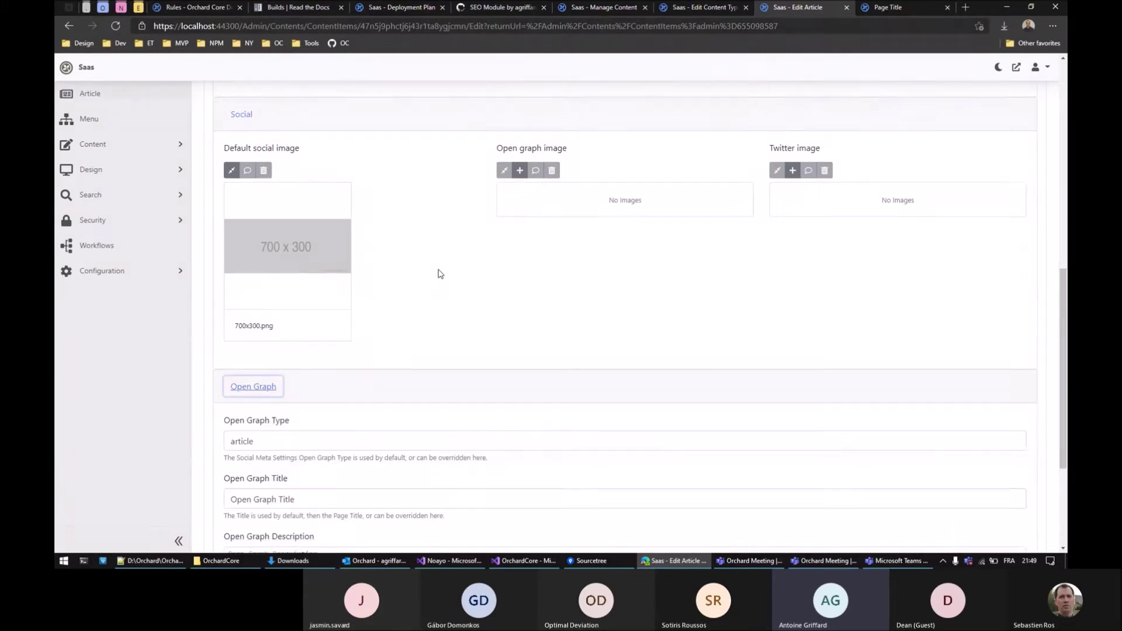
{"action": "scroll", "coordinate": [438, 271], "scroll_direction": "down", "scroll_amount": 3}
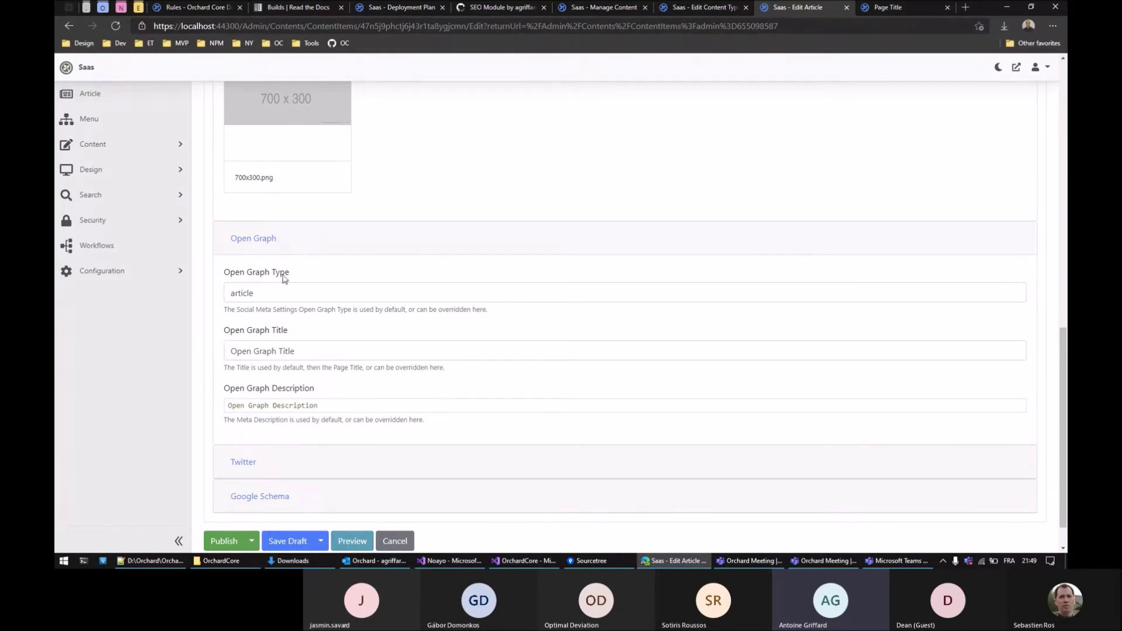
{"action": "double_click", "coordinate": [267, 294]}
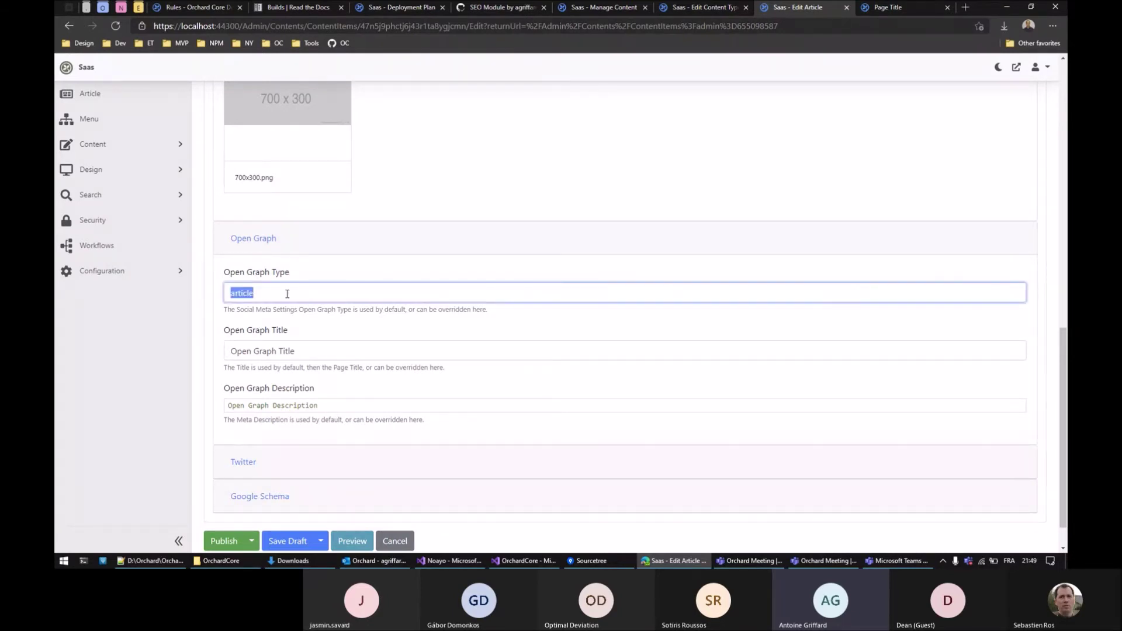
{"action": "left_click", "coordinate": [343, 270]}
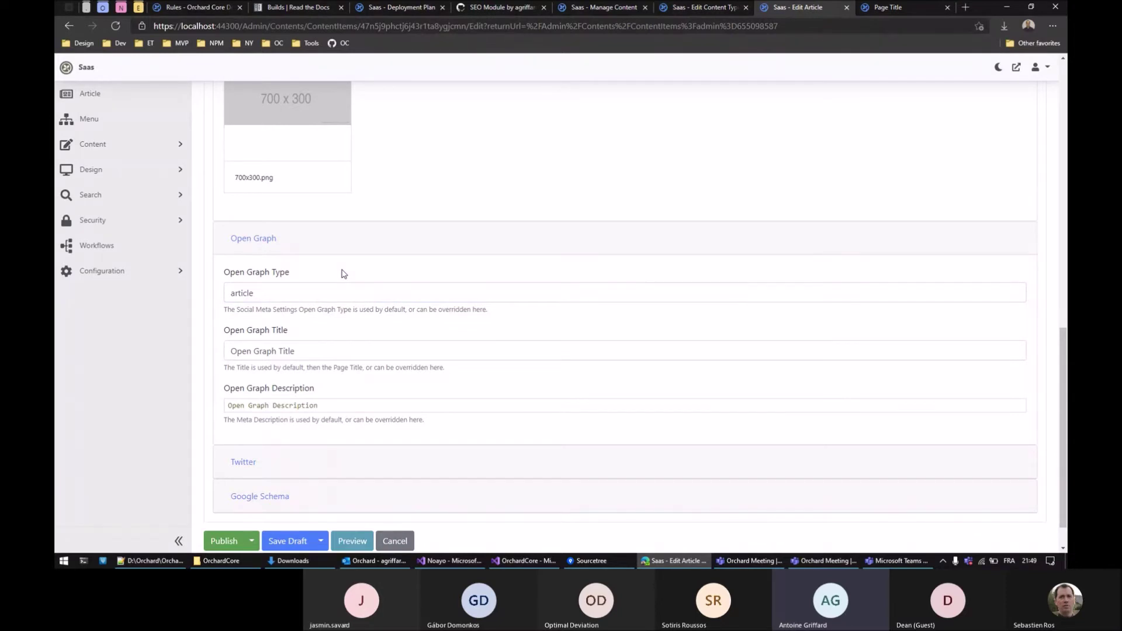
{"action": "scroll", "coordinate": [343, 274], "scroll_direction": "down", "scroll_amount": 1}
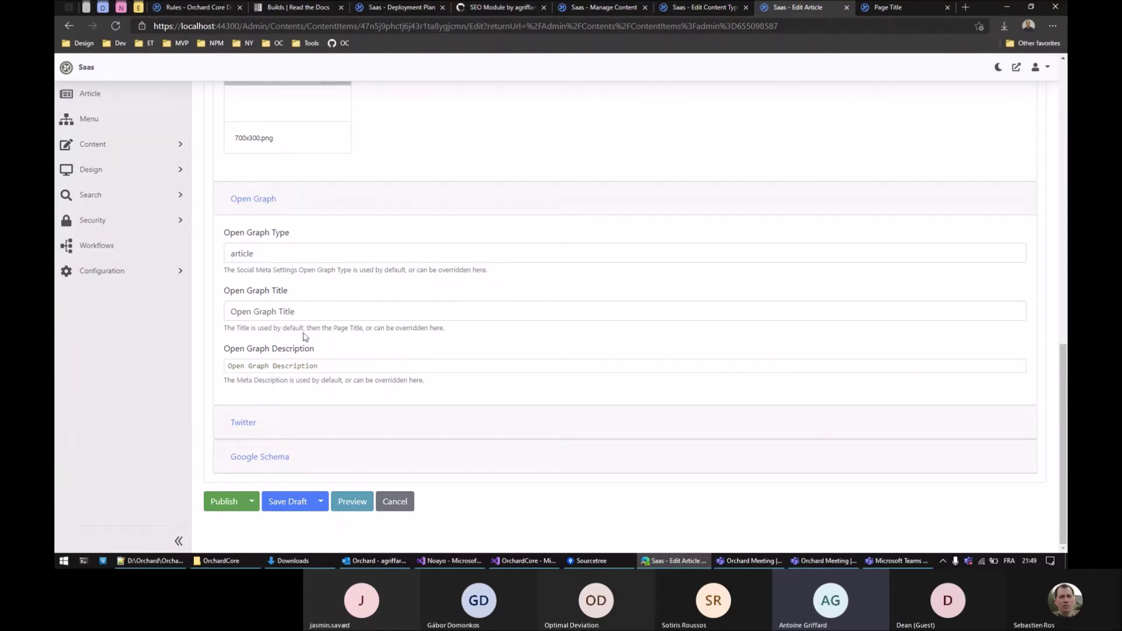
{"action": "left_click", "coordinate": [345, 366]}
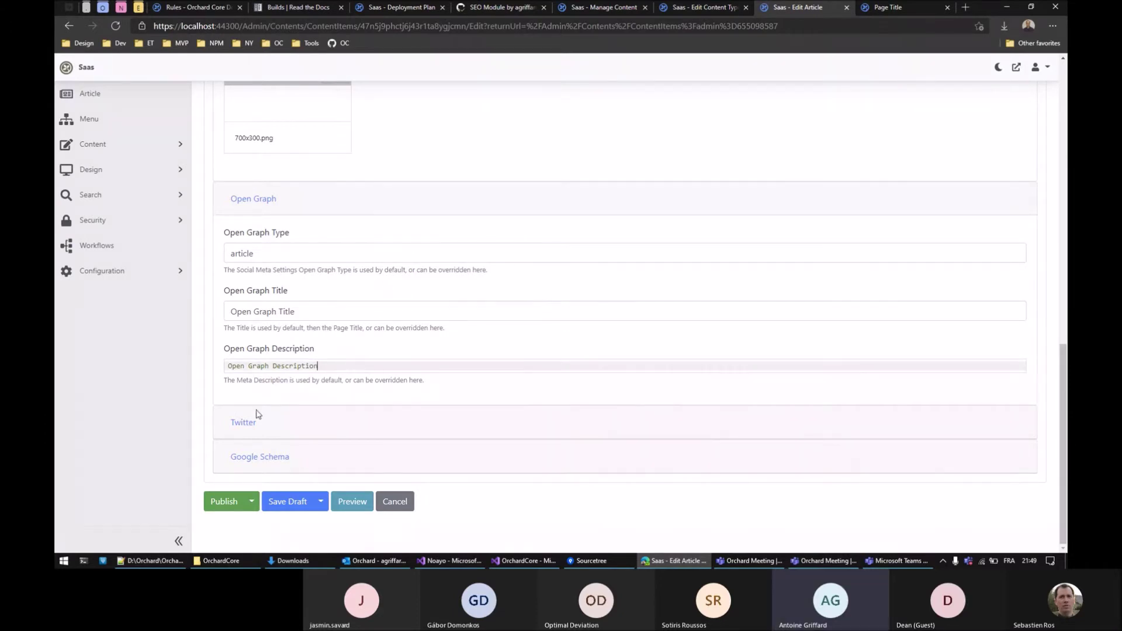
Expand the Twitter section and review its fields alongside the Open Graph and Social image settings
{"action": "left_click", "coordinate": [244, 422]}
{"action": "scroll", "coordinate": [380, 226], "scroll_direction": "down", "scroll_amount": 5}
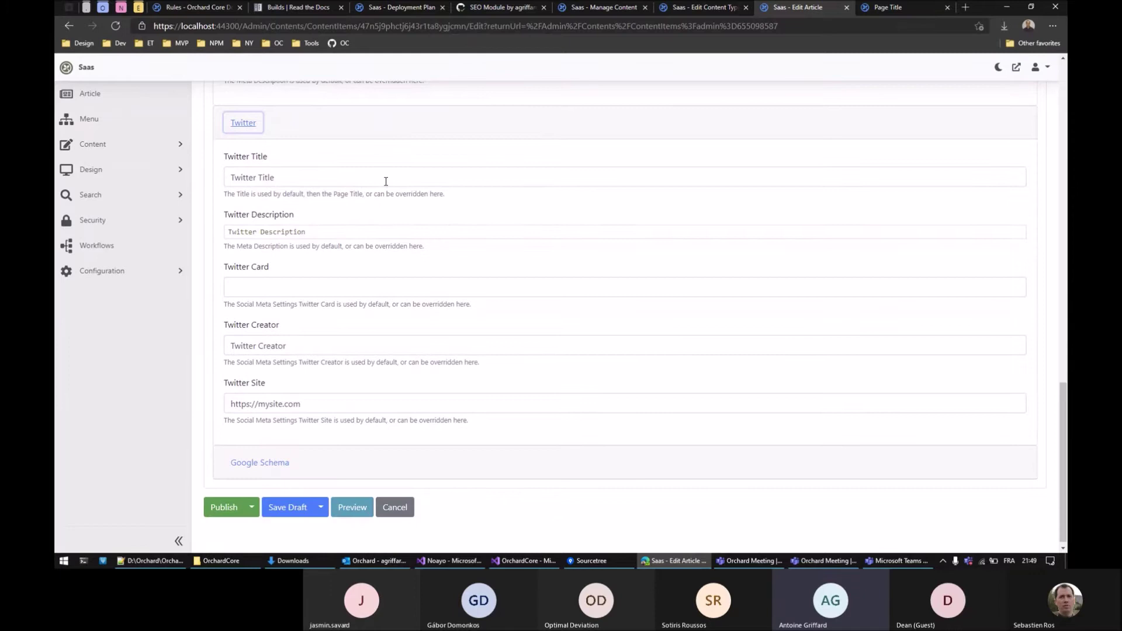
{"action": "left_click", "coordinate": [330, 130]}
{"action": "left_click", "coordinate": [283, 288]}
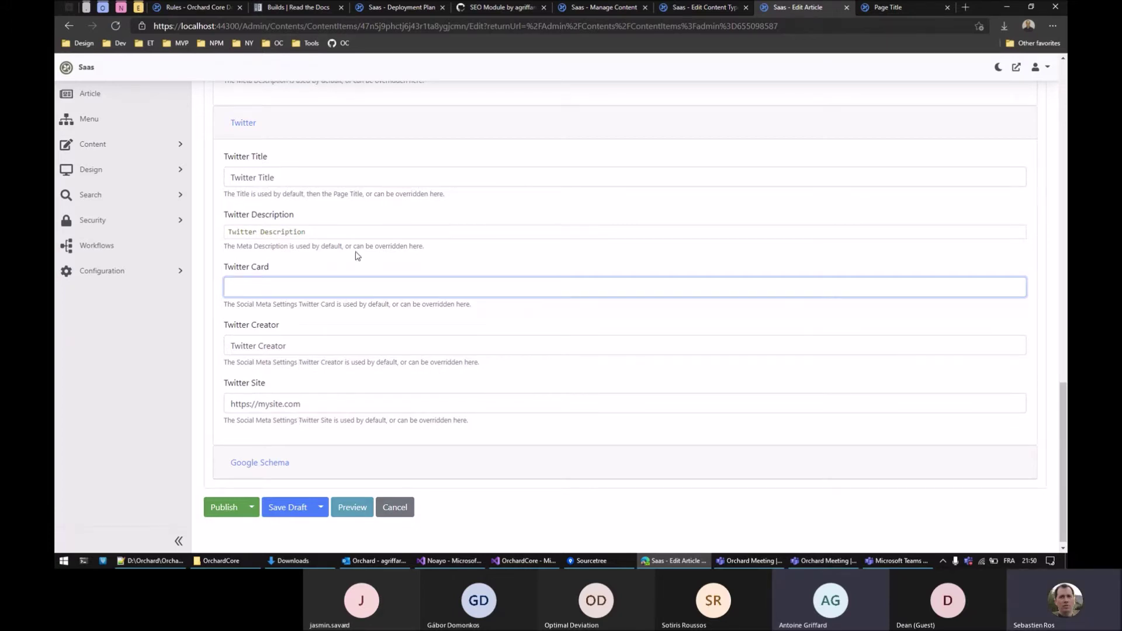
{"action": "scroll", "coordinate": [358, 256], "scroll_direction": "up", "scroll_amount": 4}
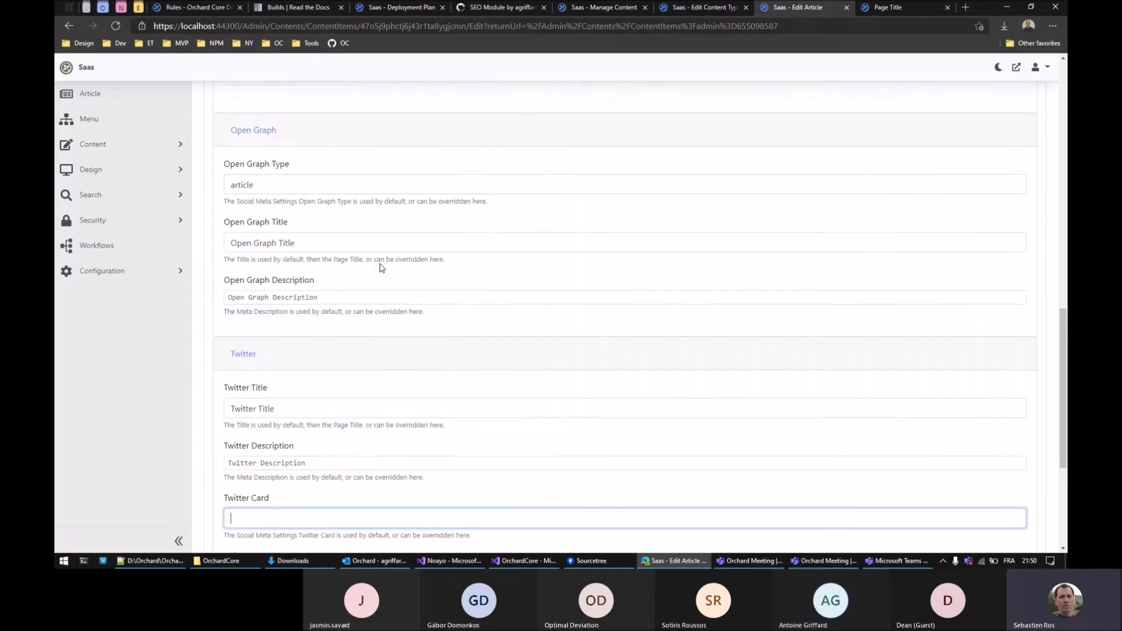
{"action": "scroll", "coordinate": [379, 266], "scroll_direction": "up", "scroll_amount": 4}
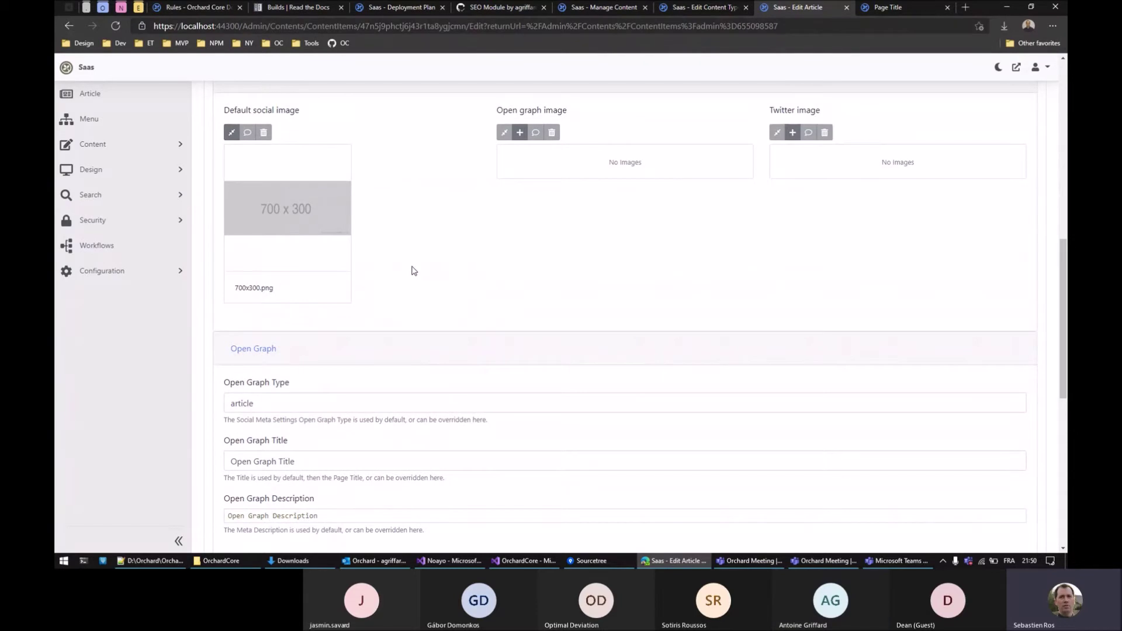
{"action": "scroll", "coordinate": [413, 266], "scroll_direction": "up", "scroll_amount": 3}
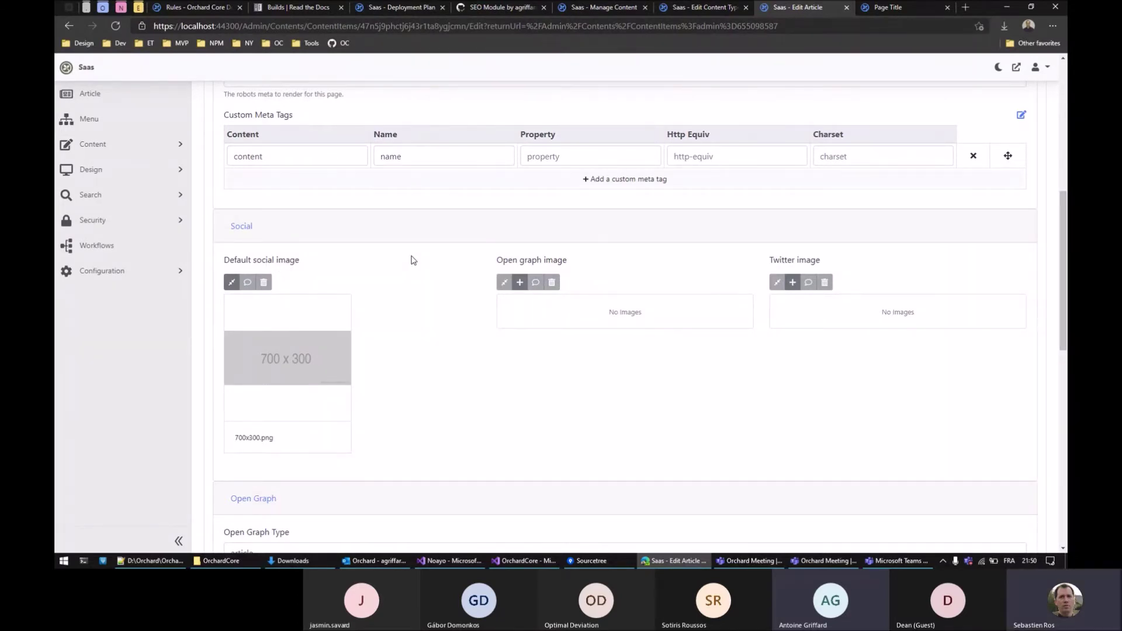
{"action": "scroll", "coordinate": [412, 258], "scroll_direction": "down", "scroll_amount": 4}
{"action": "scroll", "coordinate": [425, 230], "scroll_direction": "down", "scroll_amount": 1}
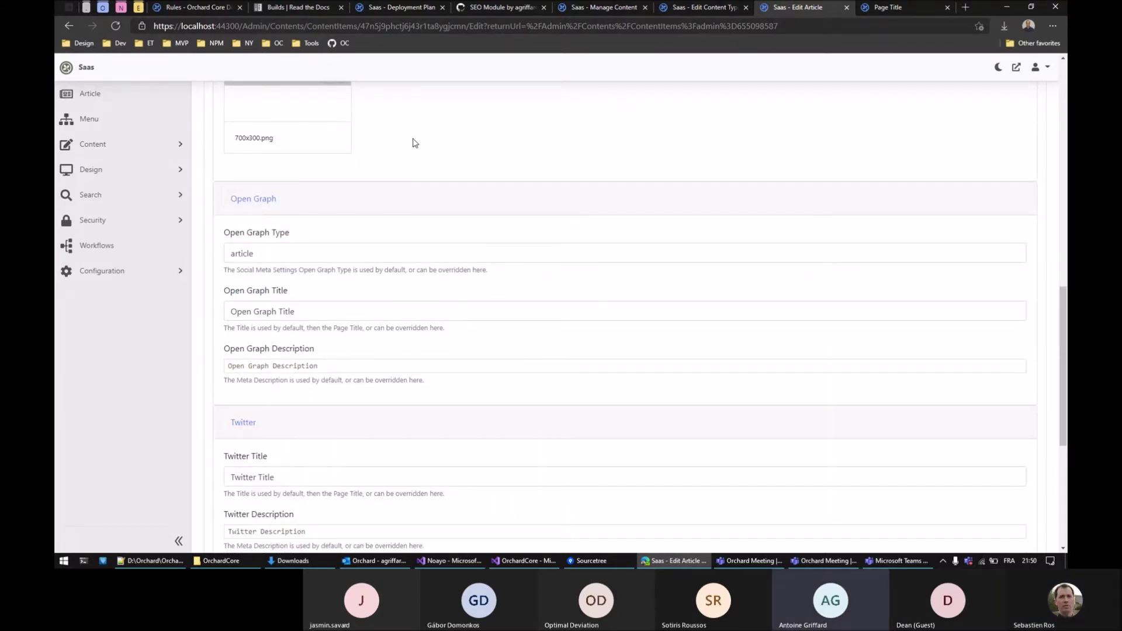
{"action": "scroll", "coordinate": [413, 144], "scroll_direction": "down", "scroll_amount": 5}
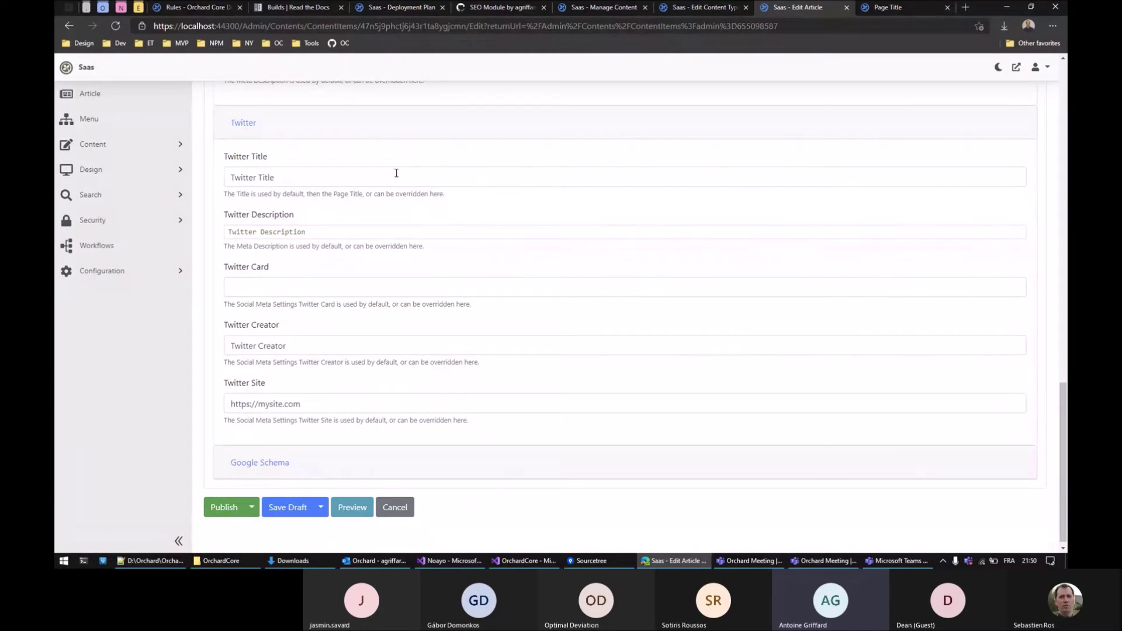
Expand the Google Schema section and examine its JSON recipe definition, including the author block
{"action": "left_click", "coordinate": [276, 465]}
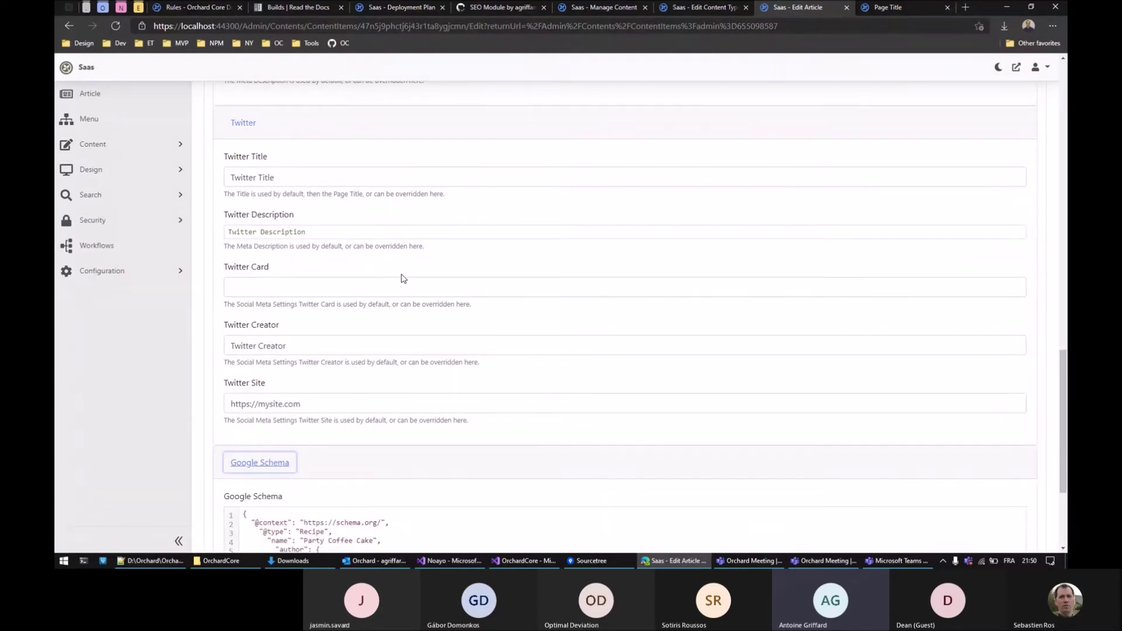
{"action": "scroll", "coordinate": [403, 265], "scroll_direction": "down", "scroll_amount": 3}
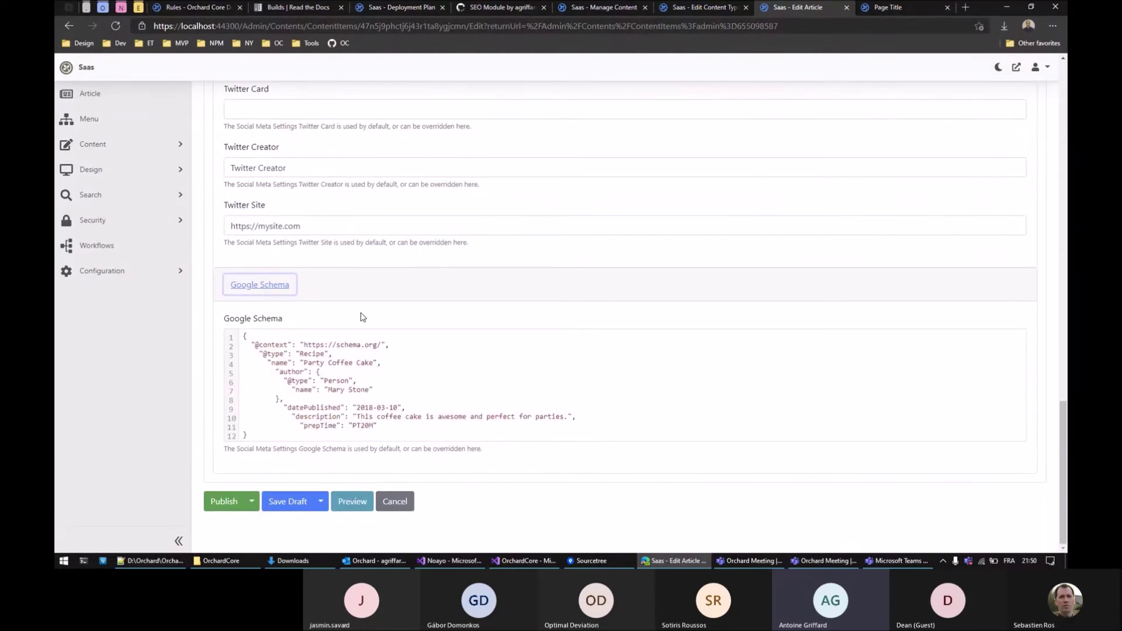
{"action": "left_click", "coordinate": [347, 285]}
{"action": "left_click", "coordinate": [322, 385], "text": "shift"}
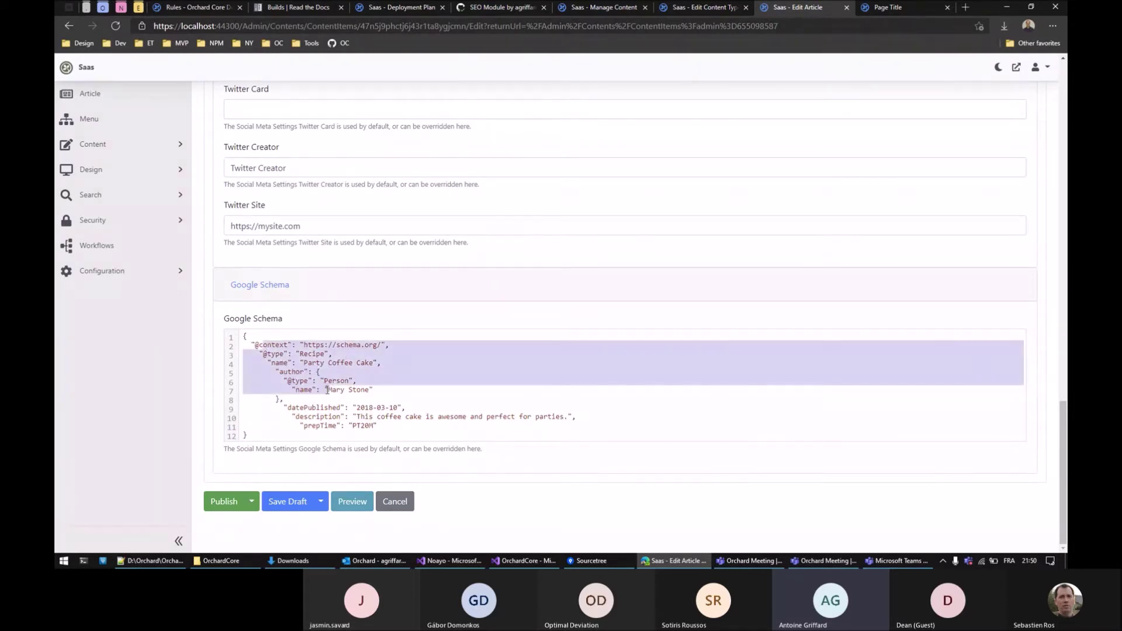
{"action": "left_click", "coordinate": [345, 402], "text": "shift"}
{"action": "left_click", "coordinate": [398, 389]}
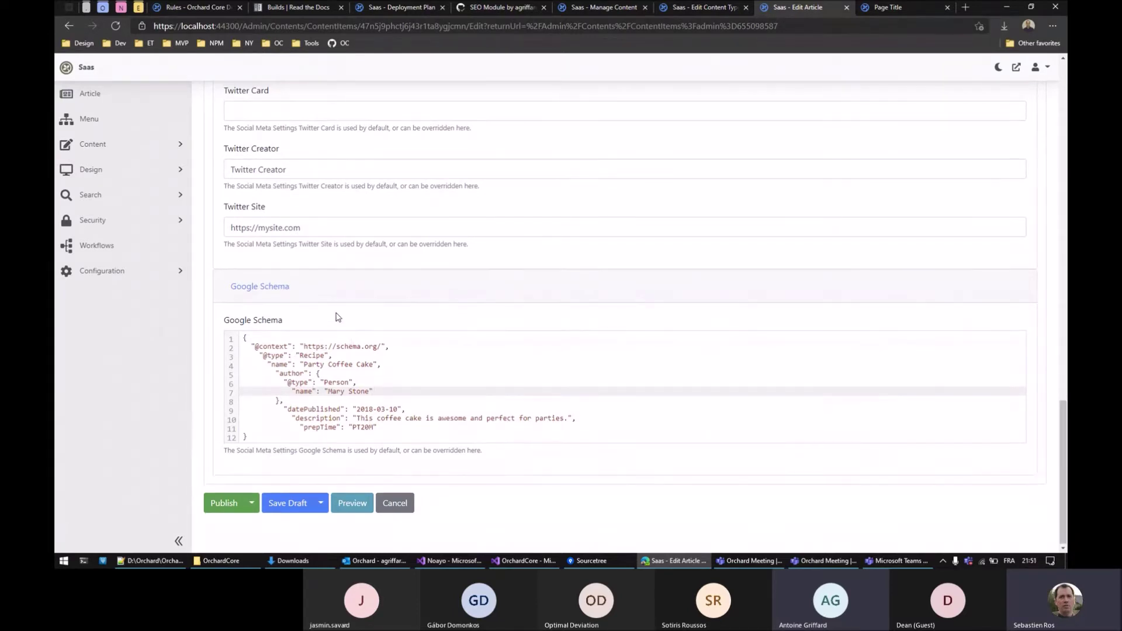
View the page source of the published article and highlight the rendered description, keywords and custom meta tags
{"action": "scroll", "coordinate": [337, 317], "scroll_direction": "up", "scroll_amount": 15}
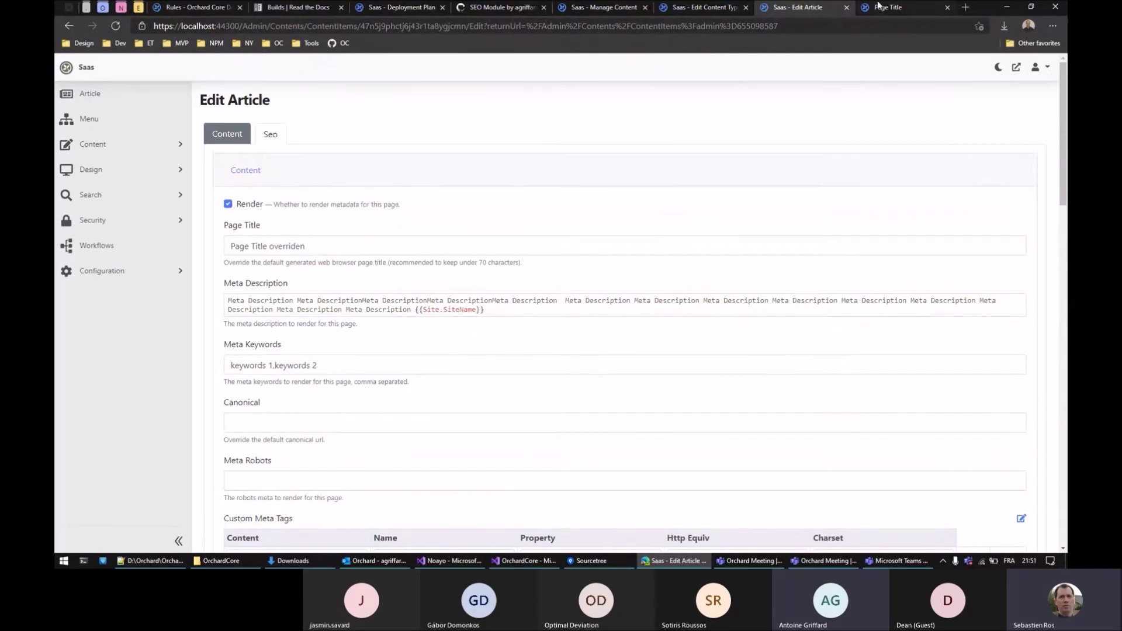
{"action": "left_click", "coordinate": [883, 7]}
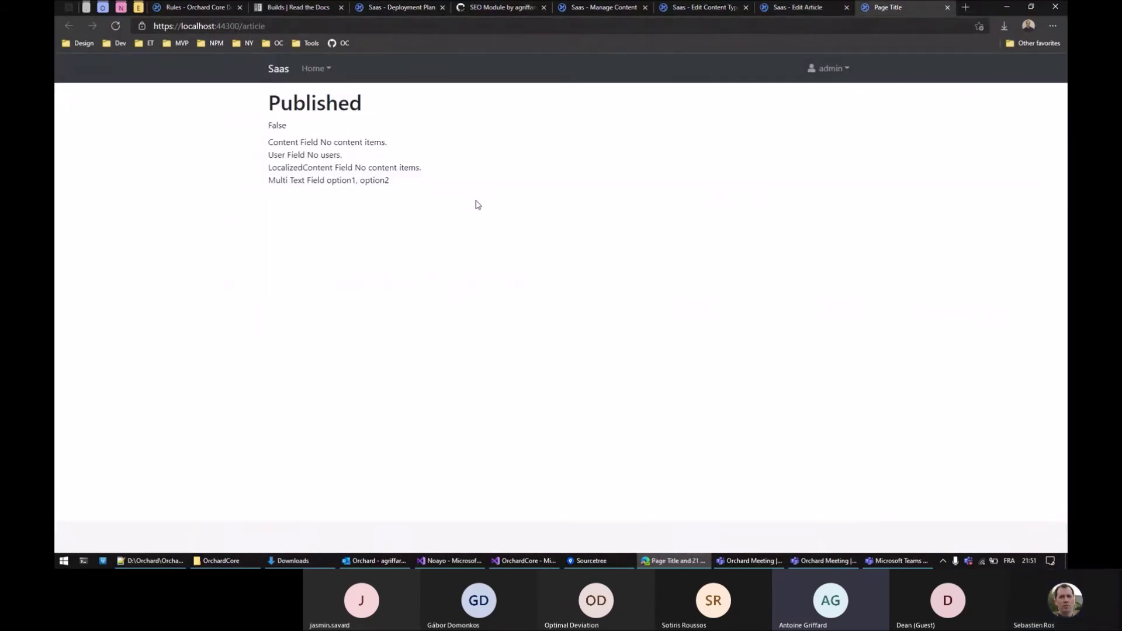
{"action": "right_click", "coordinate": [451, 145]}
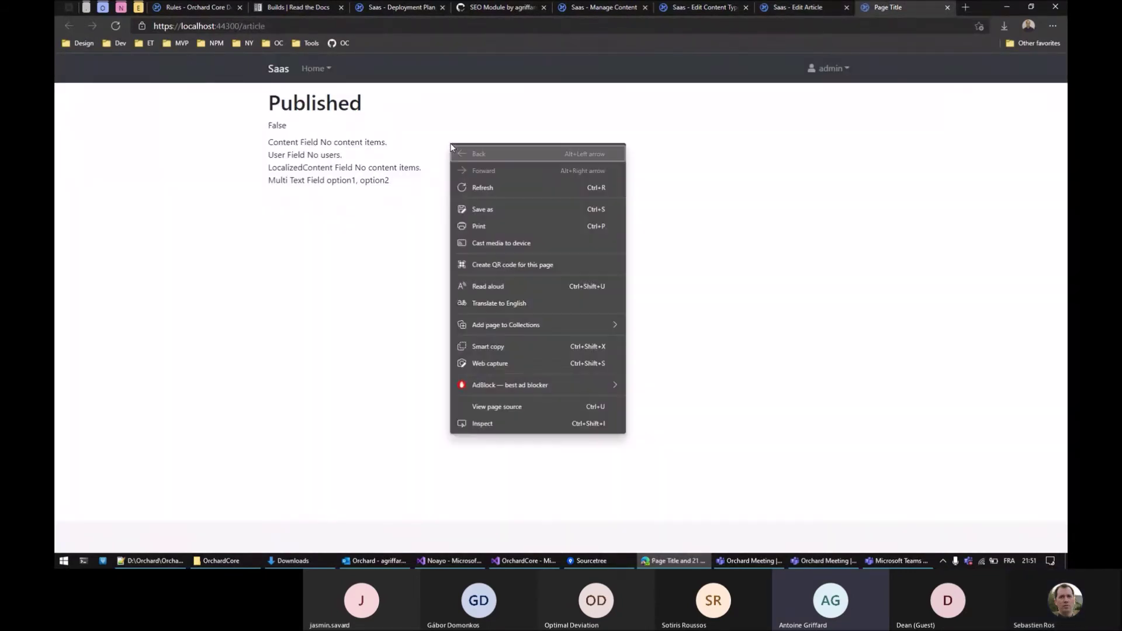
{"action": "left_click", "coordinate": [396, 314]}
{"action": "key", "text": "ctrl+u"}
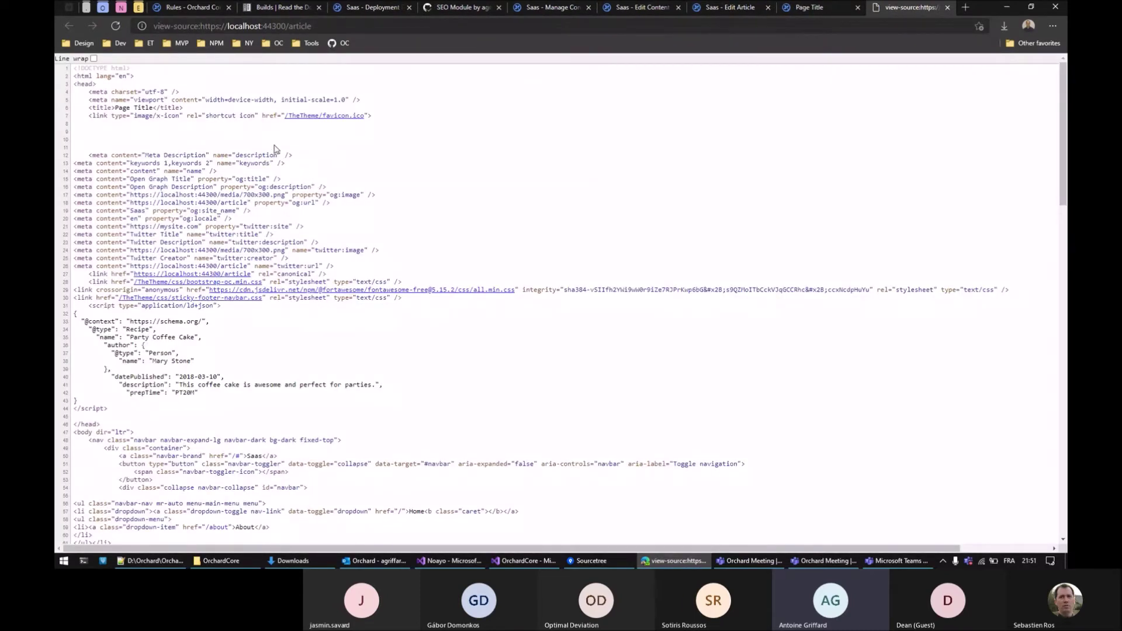
{"action": "left_click_drag", "start_coordinate": [87, 146], "coordinate": [336, 164]}
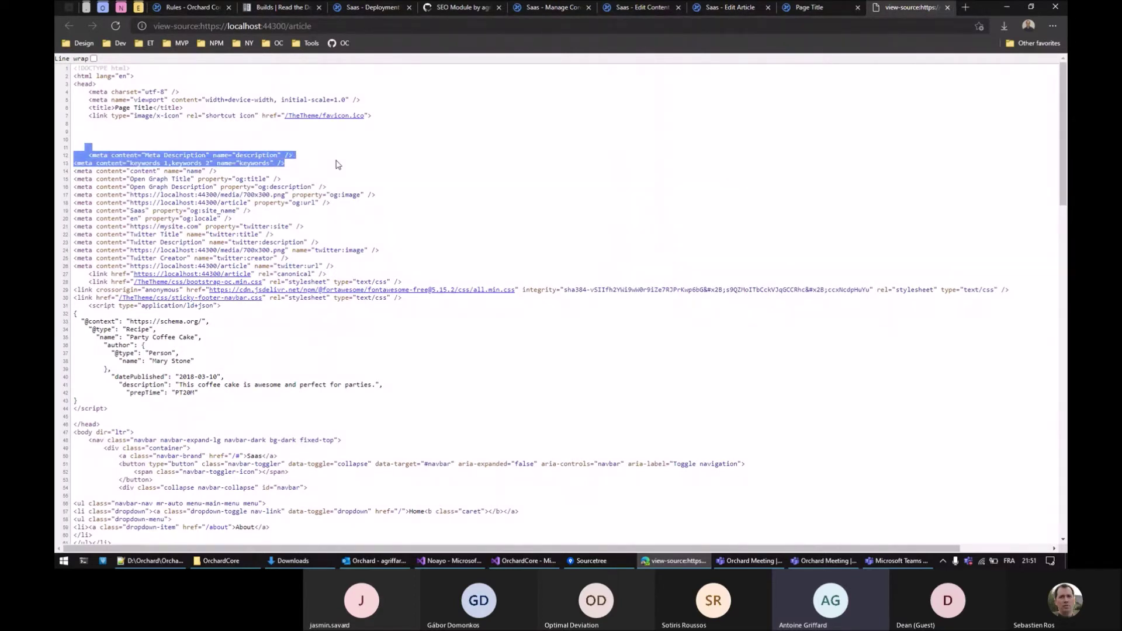
{"action": "left_click_drag", "start_coordinate": [219, 171], "coordinate": [66, 174]}
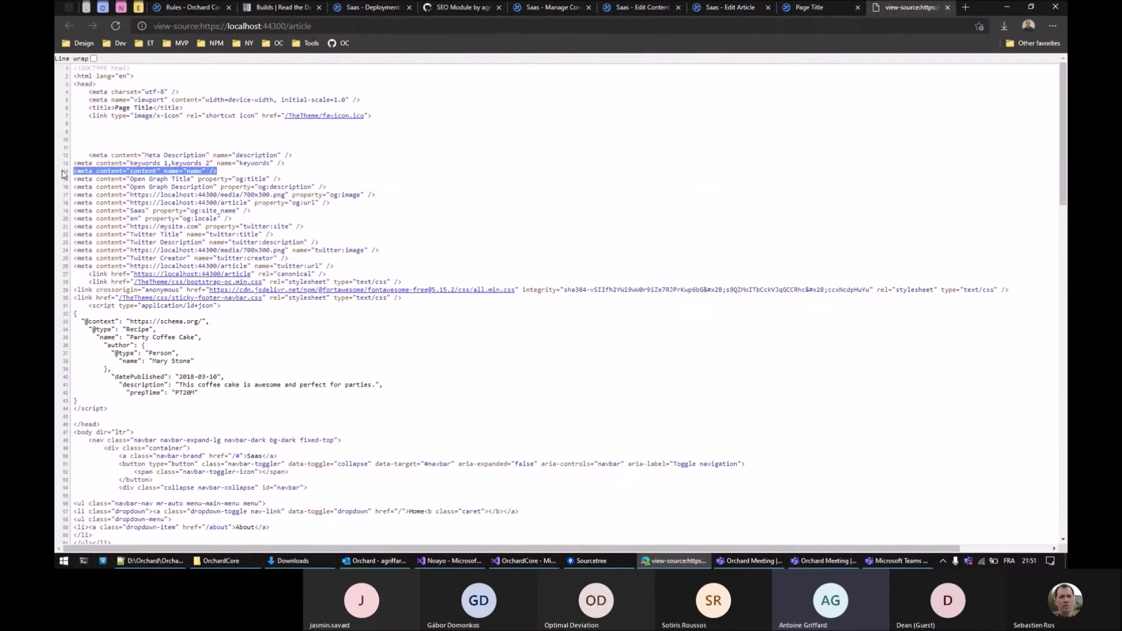
Highlight the rendered Open Graph title, description, image and URL meta tags in the page source
{"action": "left_click", "coordinate": [294, 177]}
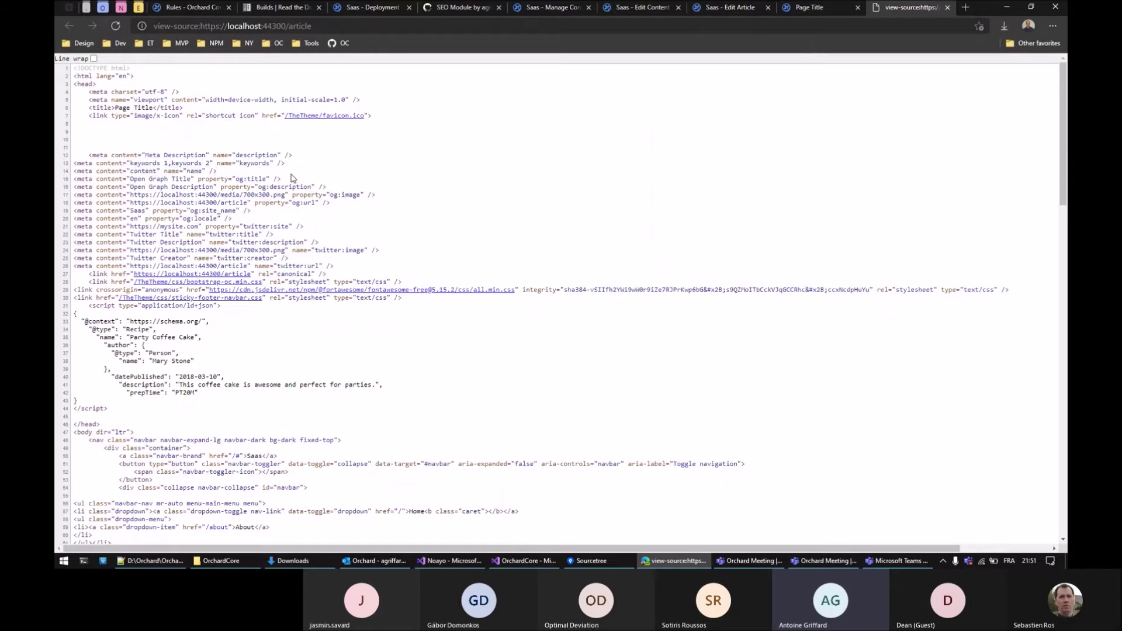
{"action": "left_click_drag", "start_coordinate": [73, 179], "coordinate": [356, 191]}
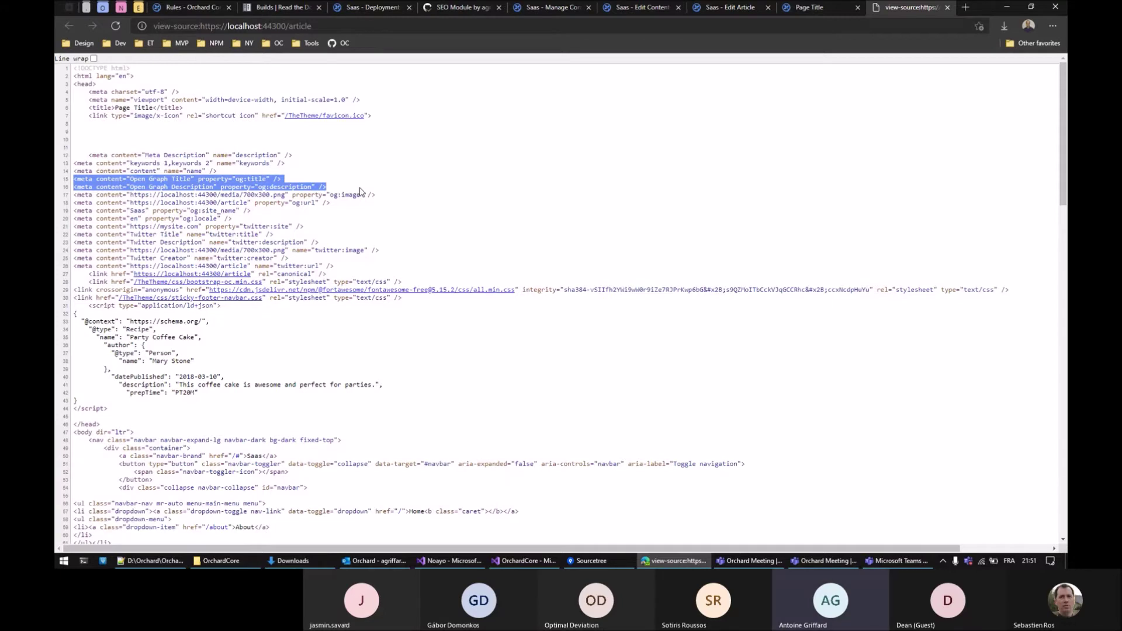
{"action": "left_click_drag", "start_coordinate": [332, 203], "coordinate": [65, 200]}
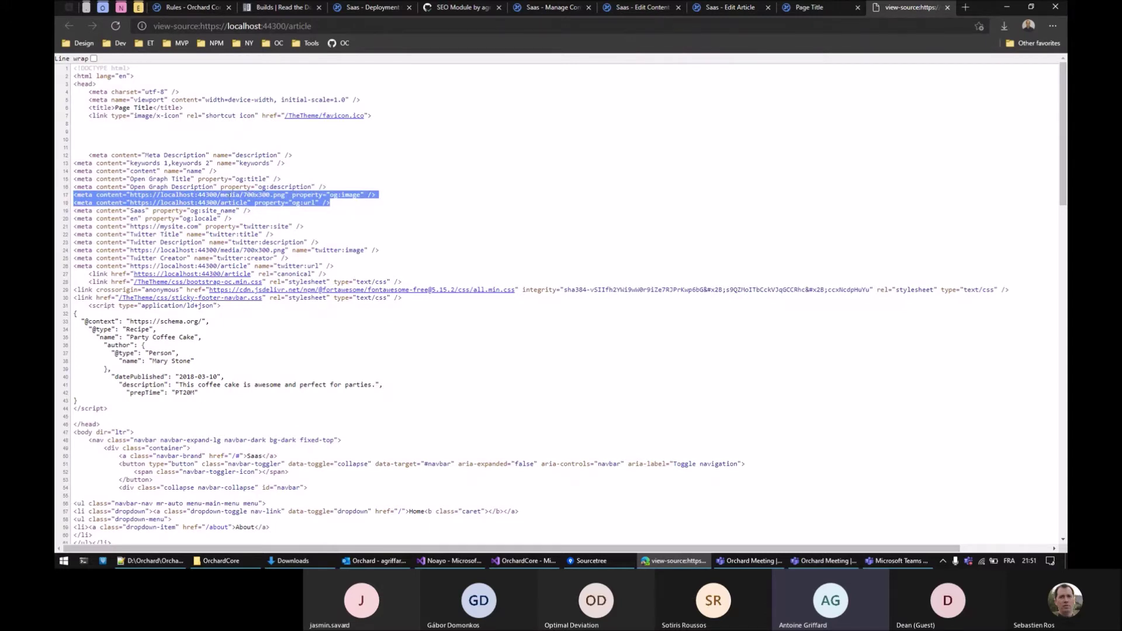
{"action": "left_click", "coordinate": [340, 193]}
{"action": "left_click_drag", "start_coordinate": [330, 195], "coordinate": [361, 195]}
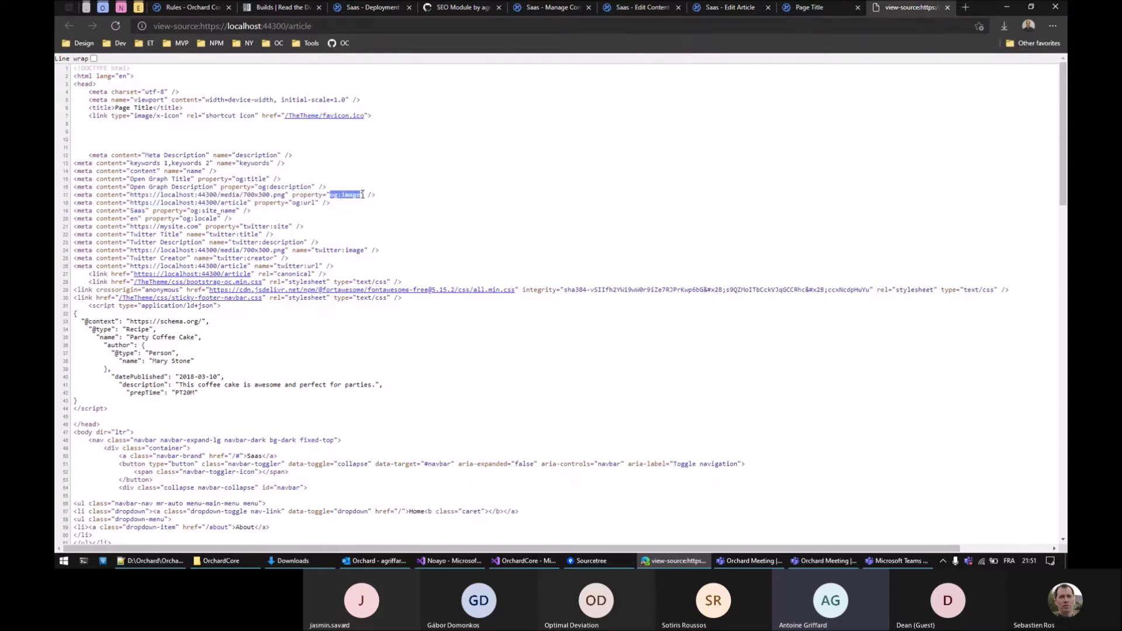
{"action": "left_click_drag", "start_coordinate": [292, 204], "coordinate": [305, 204]}
{"action": "left_click", "coordinate": [330, 193]}
{"action": "left_click_drag", "start_coordinate": [388, 196], "coordinate": [75, 197]}
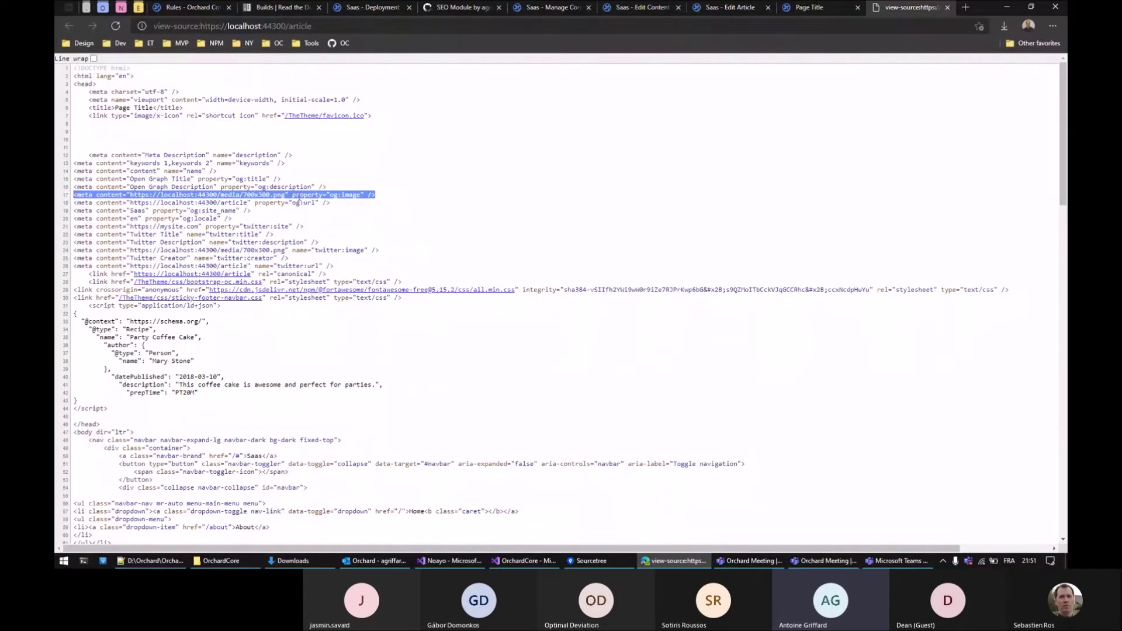
{"action": "left_click", "coordinate": [336, 194]}
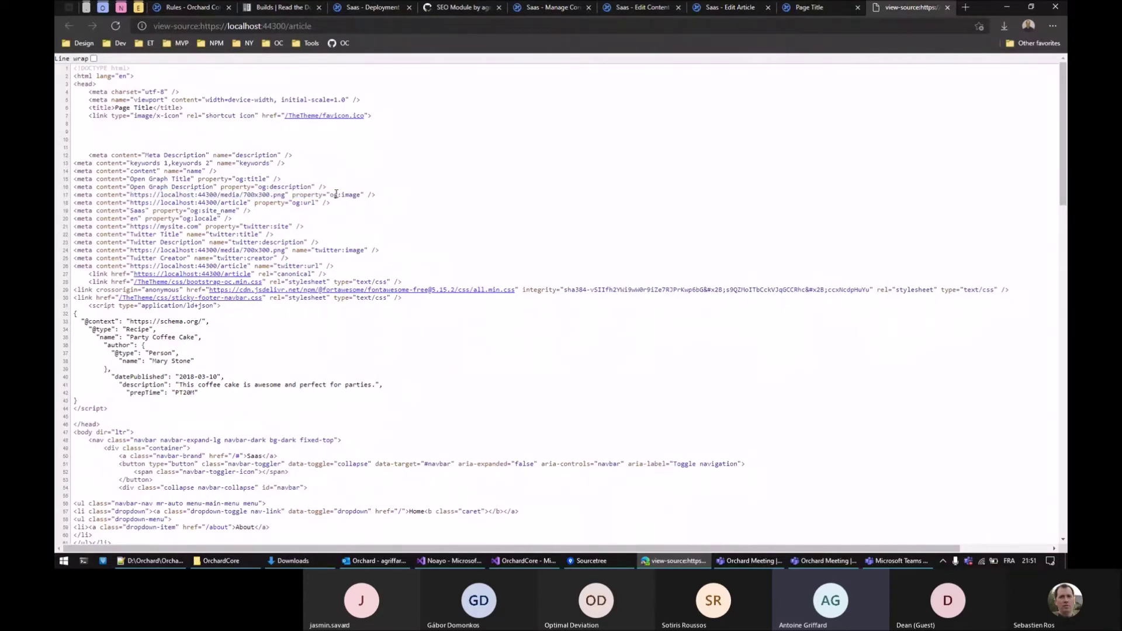
{"action": "left_click_drag", "start_coordinate": [330, 193], "coordinate": [363, 194]}
Highlight the Open Graph site name and locale meta tags in the page source
{"action": "mouse_move", "coordinate": [233, 212]}
{"action": "left_mouse_down"}
{"action": "mouse_move", "coordinate": [180, 212]}
{"action": "mouse_move", "coordinate": [217, 219]}
{"action": "left_mouse_up"}
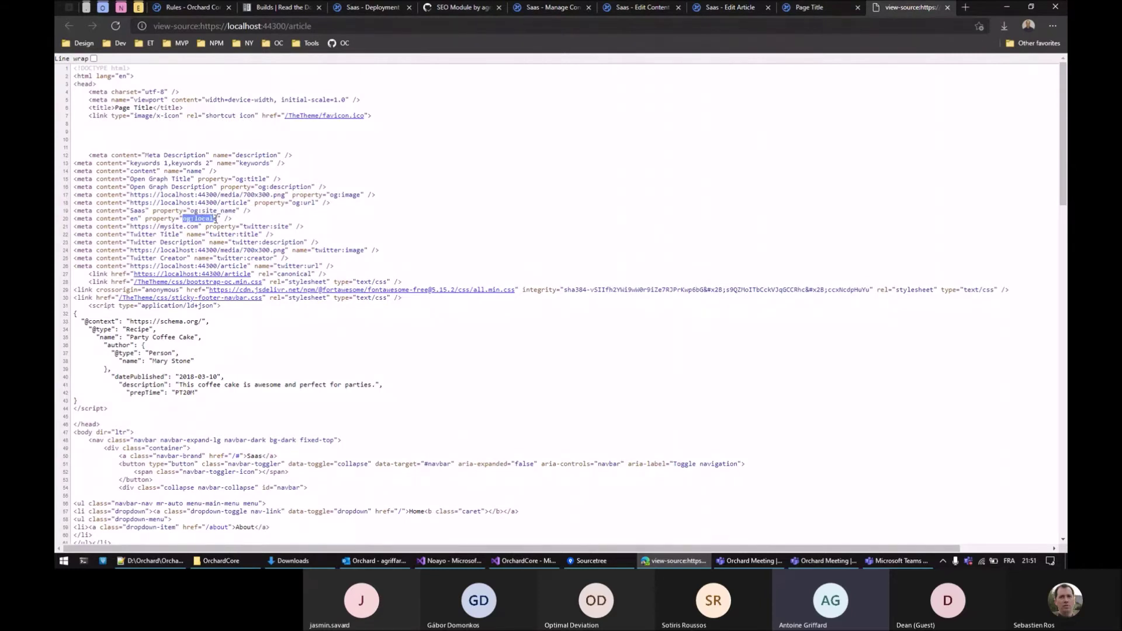
{"action": "left_click", "coordinate": [131, 219]}
{"action": "left_click_drag", "start_coordinate": [183, 219], "coordinate": [215, 219]}
{"action": "left_click", "coordinate": [215, 220]}
Compare the twitter:image meta tag with the og:image tag and its media URL in the page source
{"action": "left_click_drag", "start_coordinate": [319, 248], "coordinate": [363, 250]}
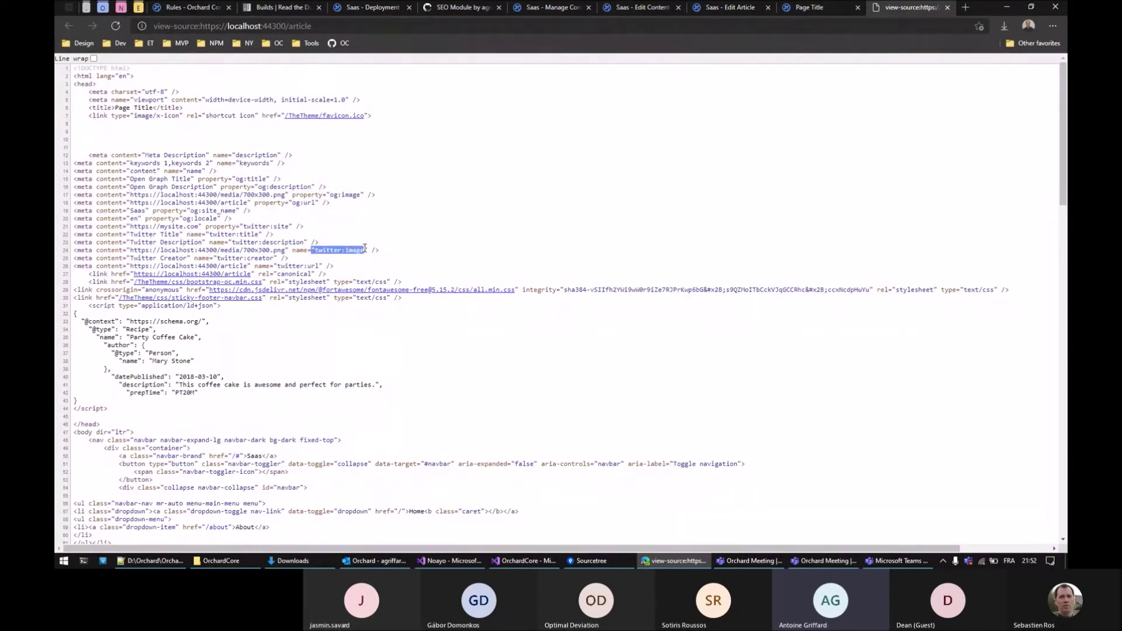
{"action": "left_click", "coordinate": [332, 195]}
{"action": "left_click_drag", "start_coordinate": [330, 195], "coordinate": [358, 195]}
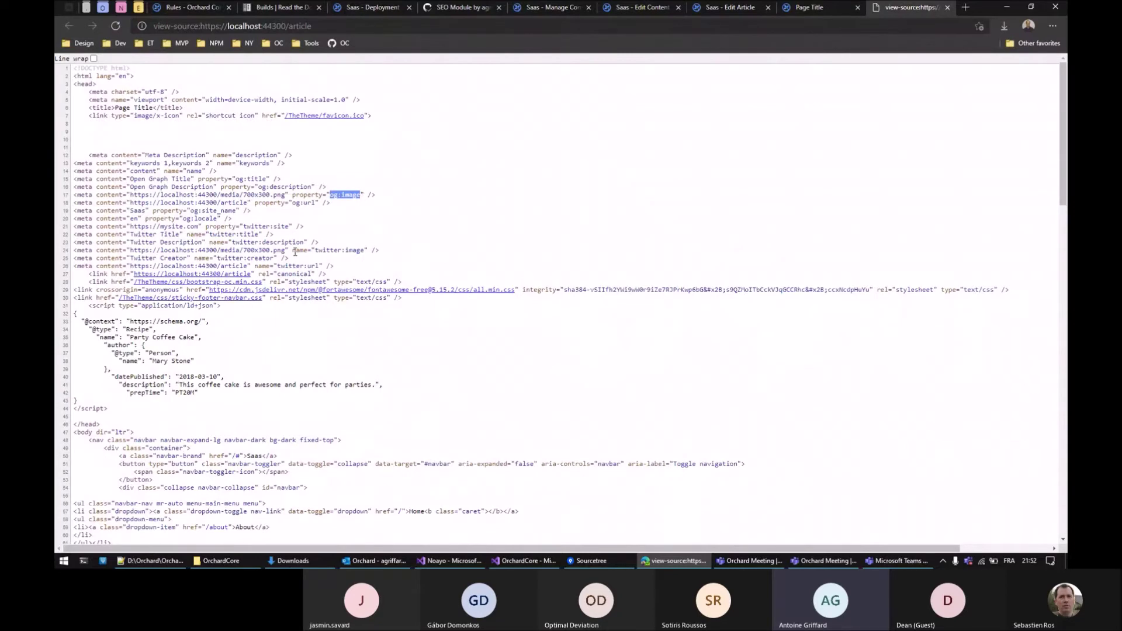
{"action": "left_click_drag", "start_coordinate": [285, 195], "coordinate": [131, 192]}
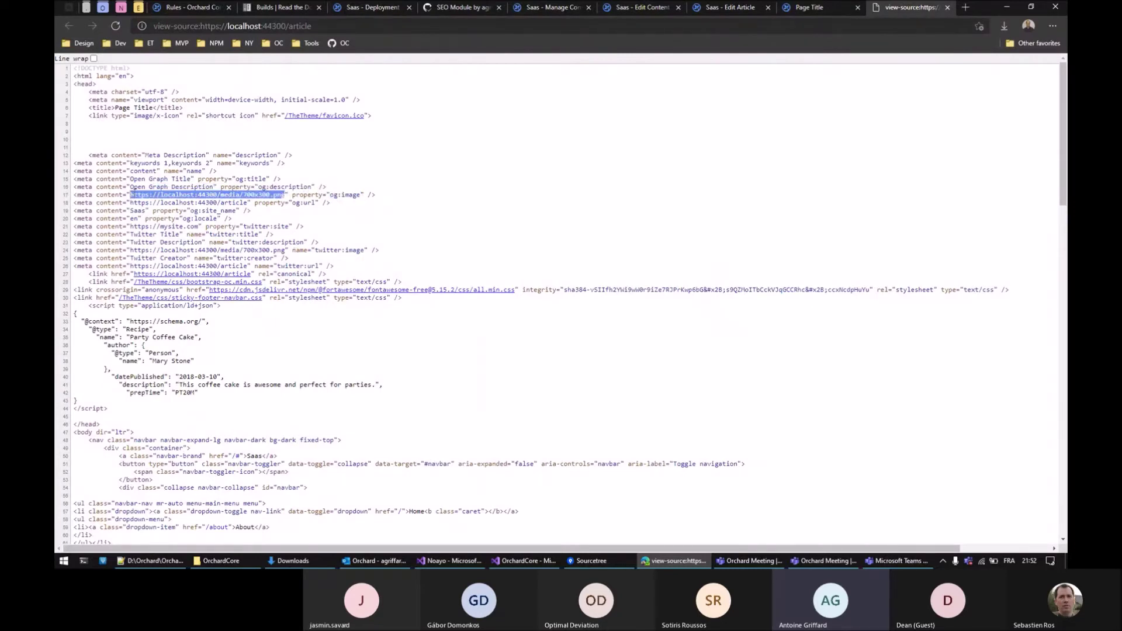
{"action": "left_click", "coordinate": [333, 196]}
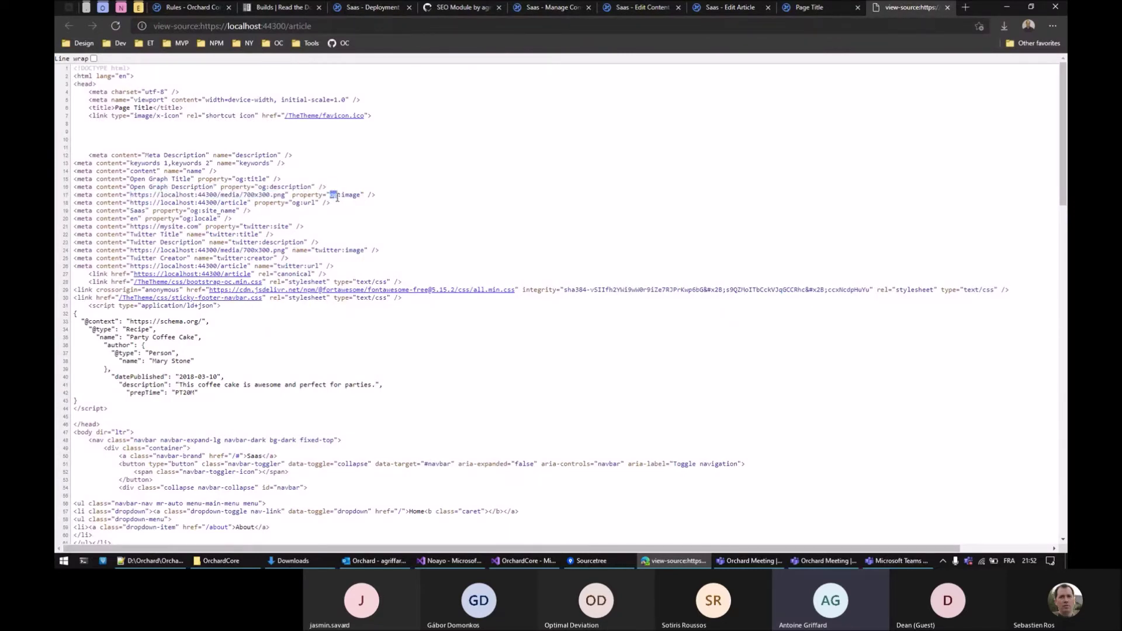
{"action": "left_click_drag", "start_coordinate": [319, 250], "coordinate": [343, 252]}
{"action": "left_click", "coordinate": [343, 252]}
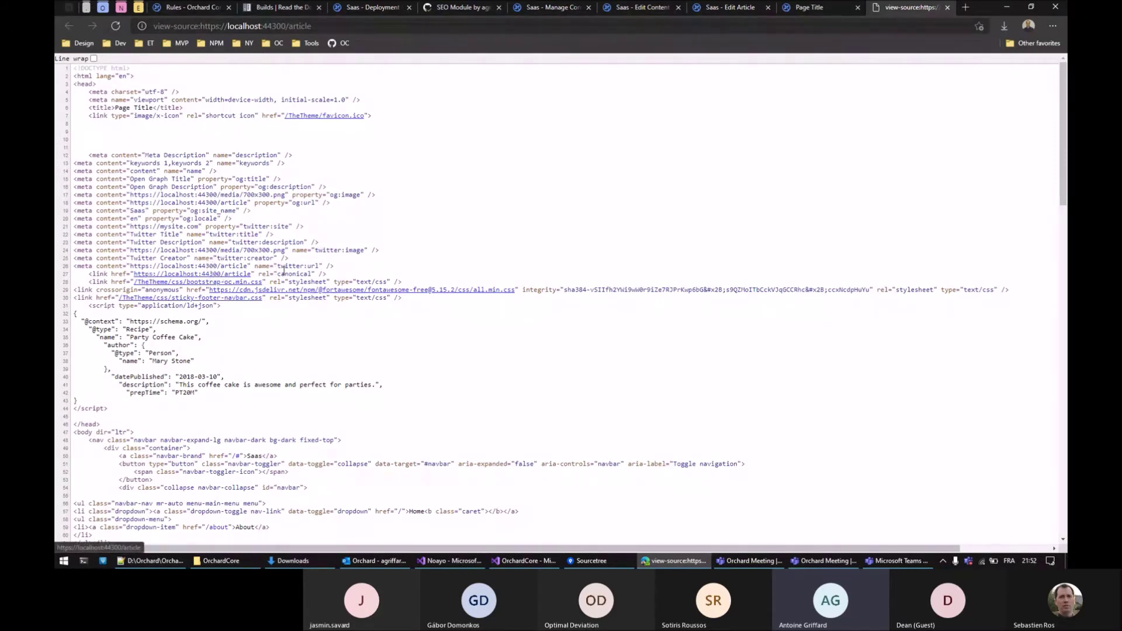
Examine the canonical link and the Google Schema application/ld+json script in the page source
{"action": "left_click_drag", "start_coordinate": [281, 273], "coordinate": [309, 274]}
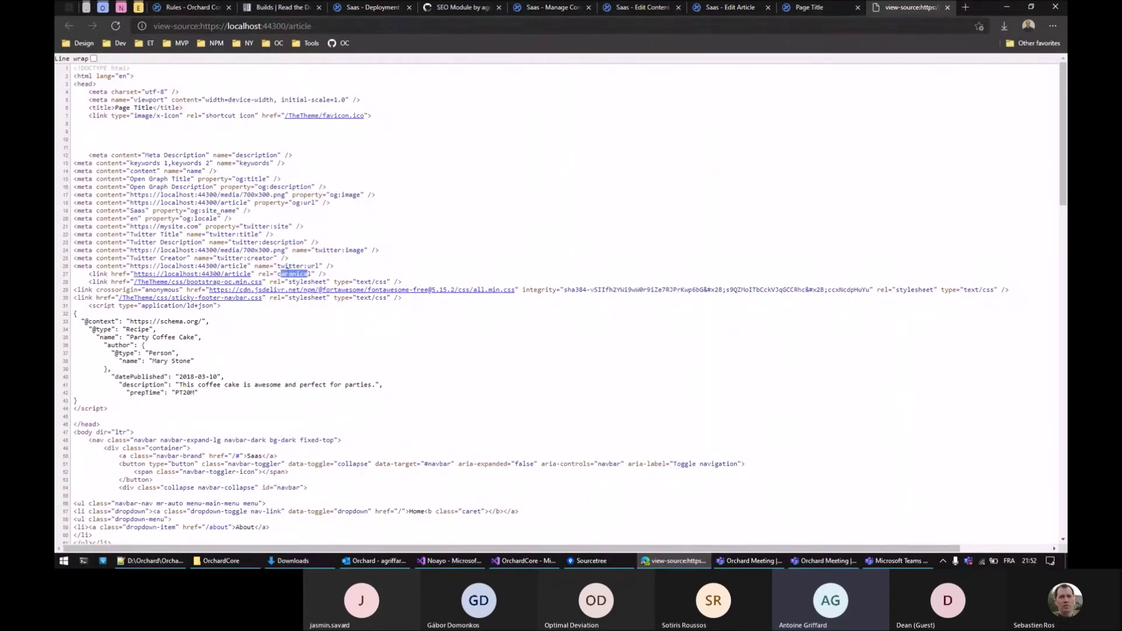
{"action": "left_click", "coordinate": [339, 277]}
{"action": "left_click_drag", "start_coordinate": [76, 305], "coordinate": [108, 409]}
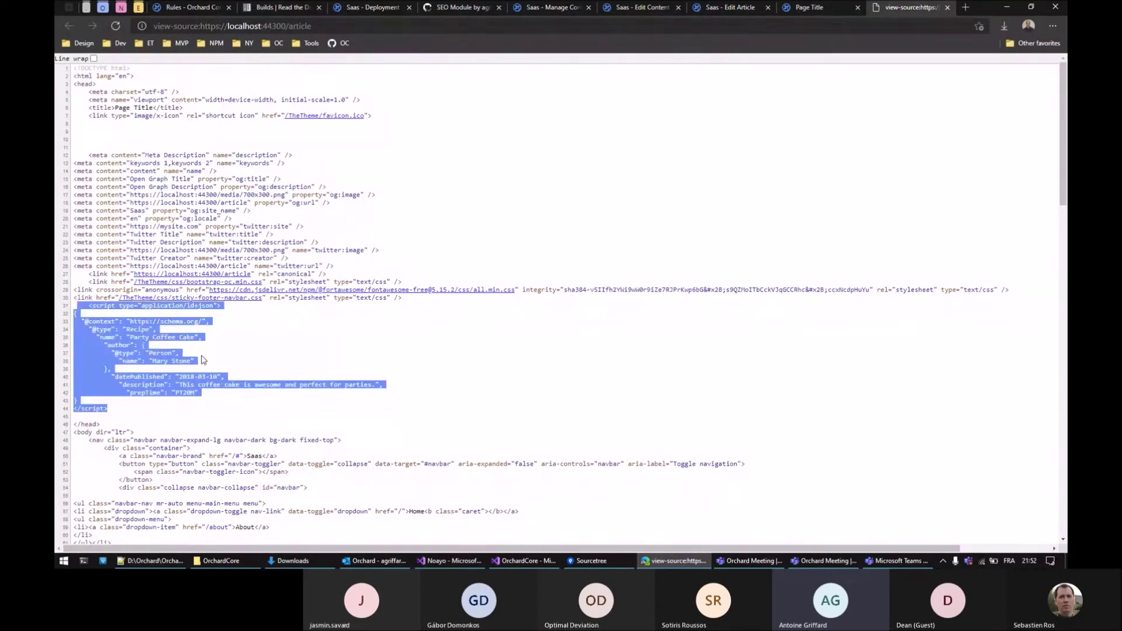
{"action": "left_click", "coordinate": [220, 332]}
{"action": "left_click_drag", "start_coordinate": [143, 305], "coordinate": [215, 308]}
{"action": "left_click", "coordinate": [191, 308]}
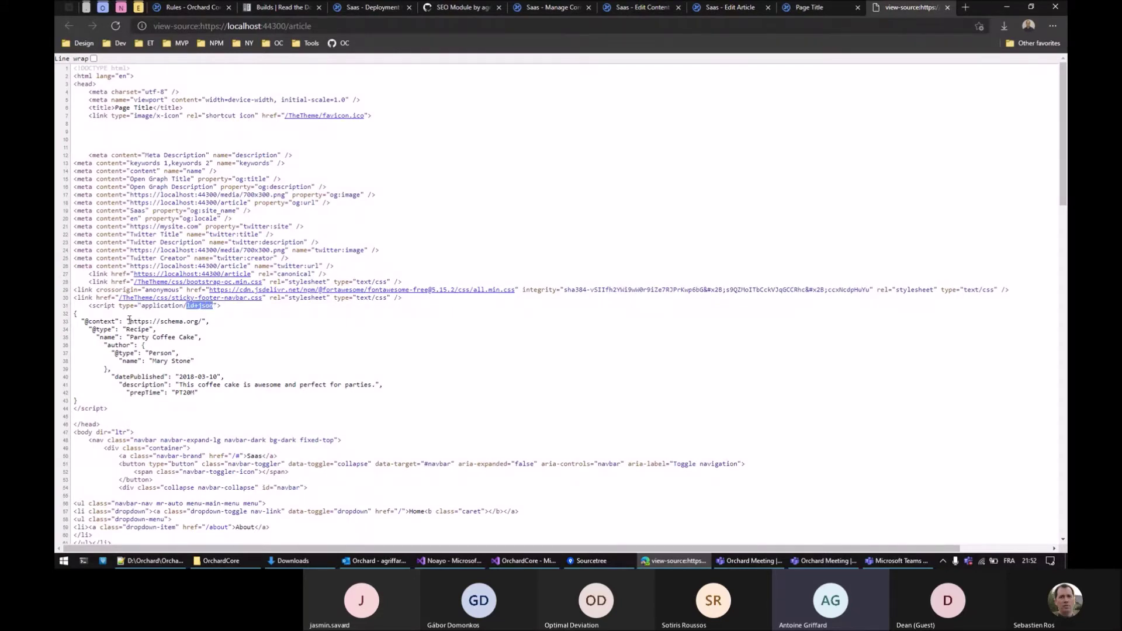
{"action": "left_click", "coordinate": [84, 404]}
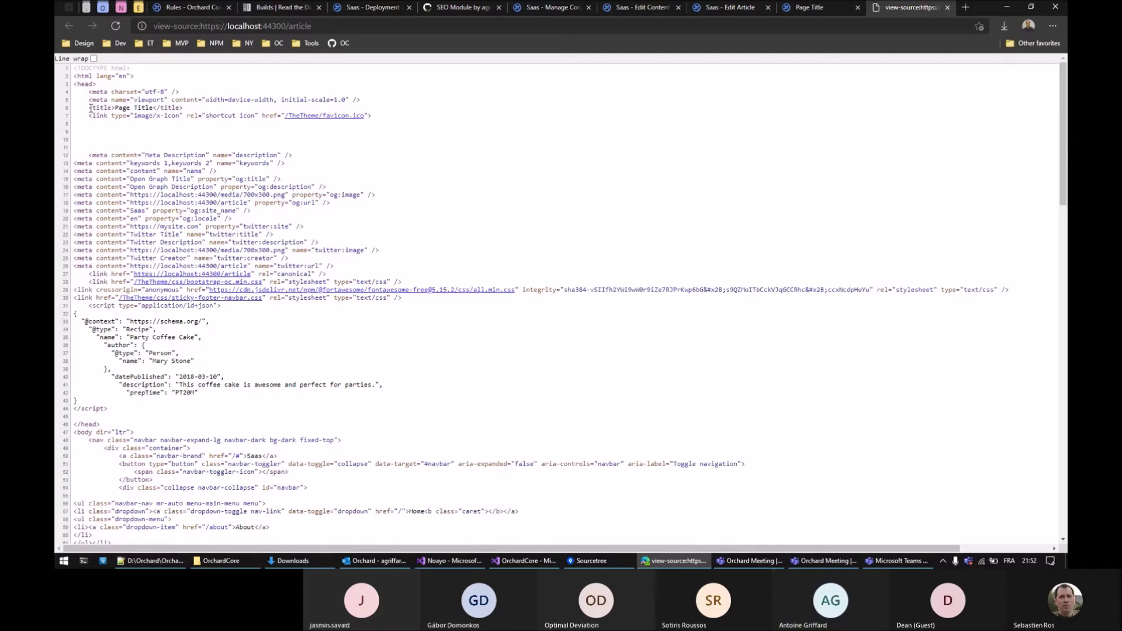
Examine the title tag, publish the edited article with its overridden page title and Liquid description, and refresh the page source
{"action": "left_click_drag", "start_coordinate": [91, 108], "coordinate": [192, 114]}
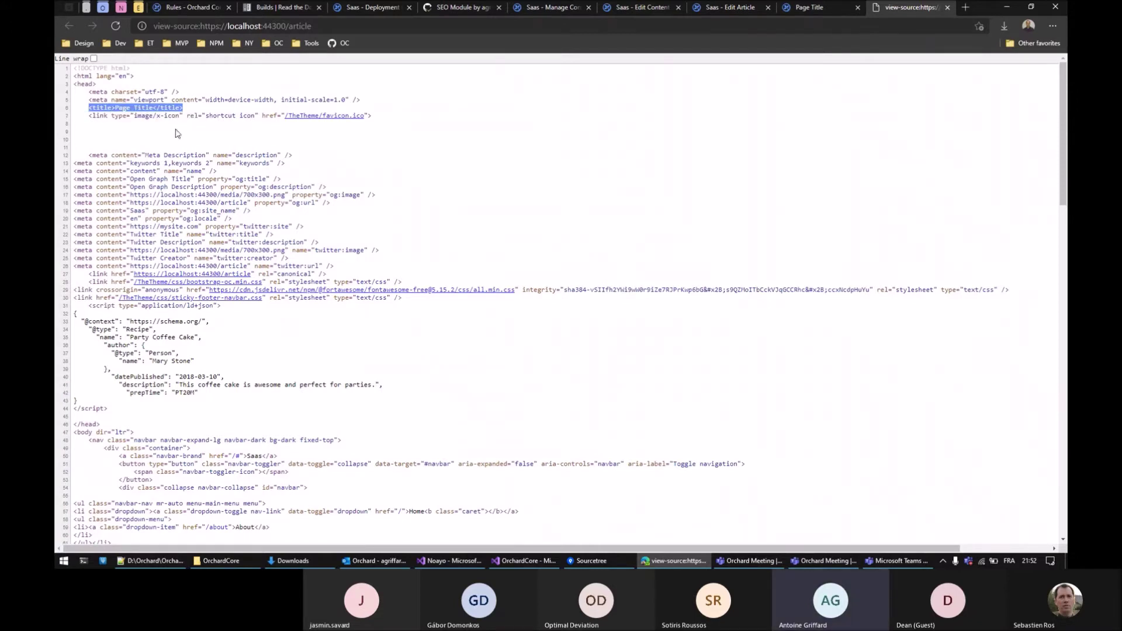
{"action": "left_click", "coordinate": [818, 10]}
{"action": "left_click", "coordinate": [735, 10]}
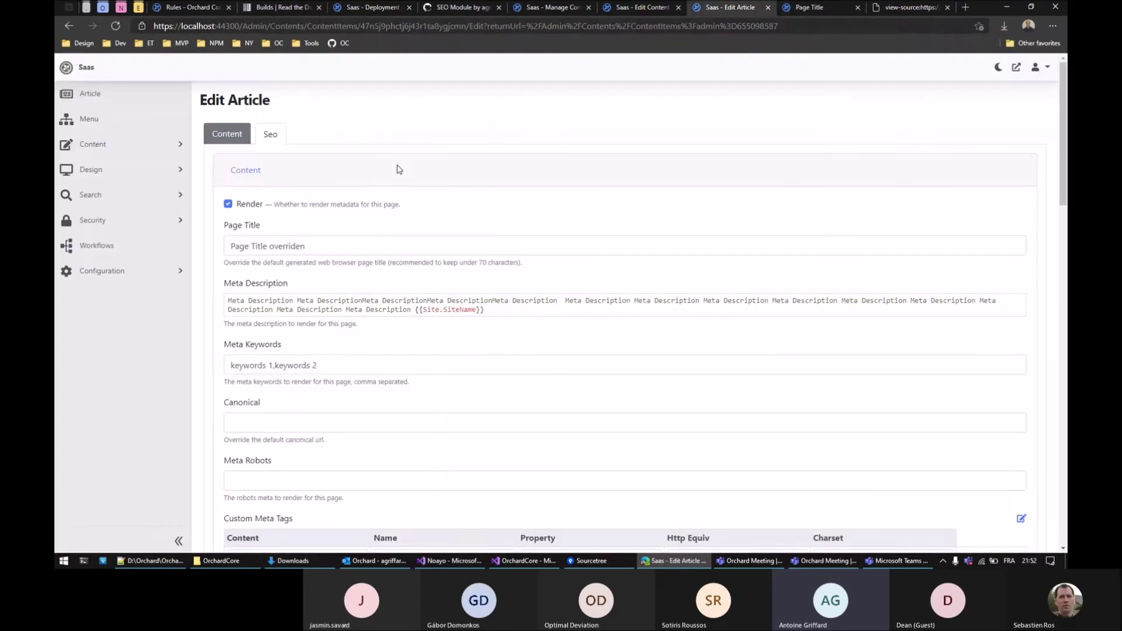
{"action": "scroll", "coordinate": [330, 222], "scroll_direction": "down", "scroll_amount": 10}
{"action": "left_click", "coordinate": [221, 504]}
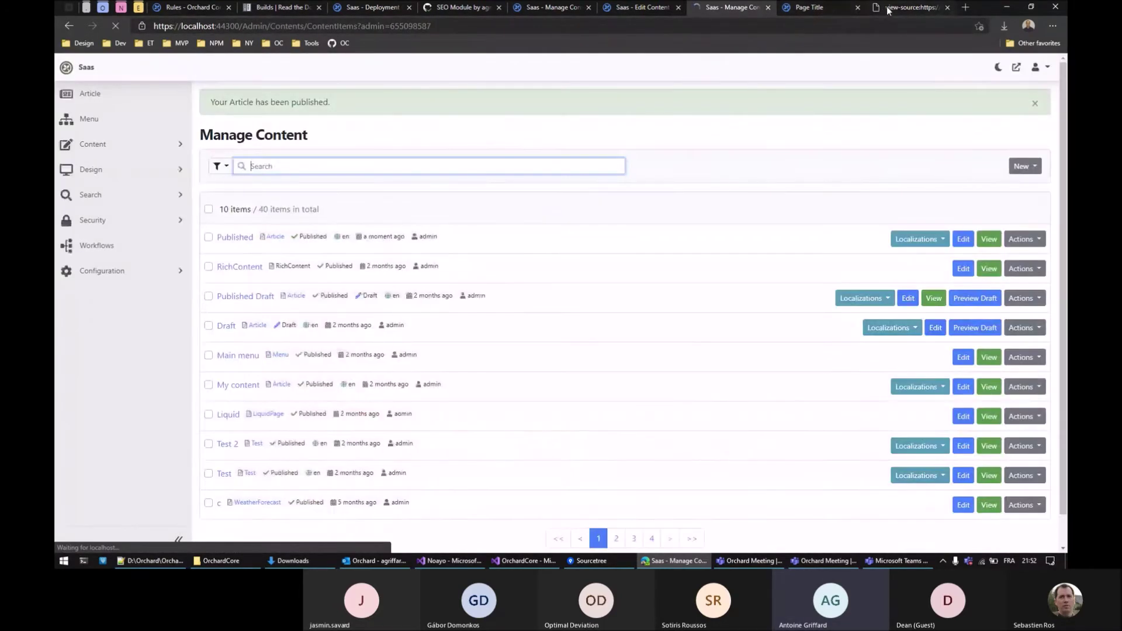
{"action": "left_click", "coordinate": [909, 7]}
{"action": "key", "text": "F5"}
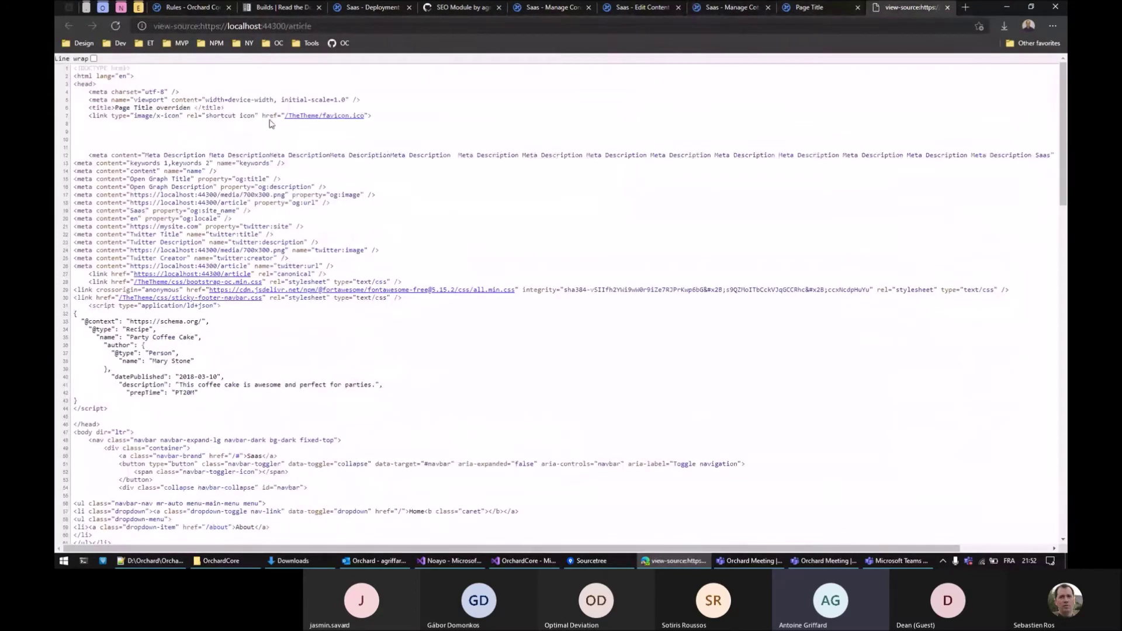
Highlight the overridden page title and the site name rendered at the end of the meta description
{"action": "left_click_drag", "start_coordinate": [115, 108], "coordinate": [191, 110]}
{"action": "double_click", "coordinate": [163, 108]}
{"action": "double_click", "coordinate": [1040, 155]}
Reopen the published article's Seo settings and compare the {{Site.SiteName}} expression in Meta Description with the rendered page source
{"action": "left_click", "coordinate": [741, 7]}
{"action": "left_click", "coordinate": [646, 7]}
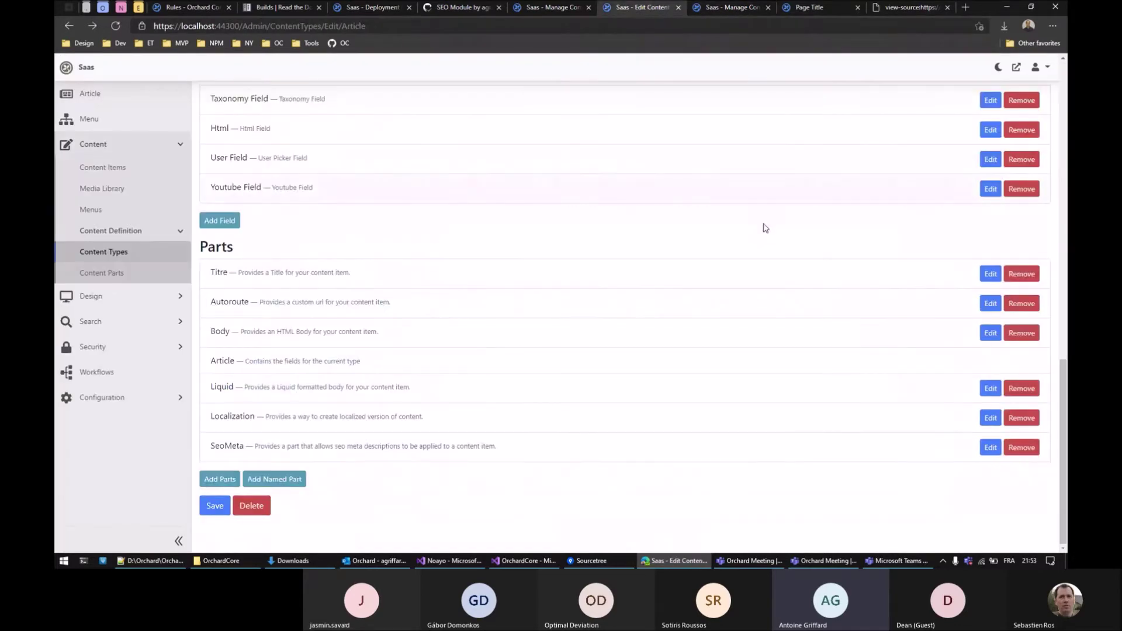
{"action": "left_click", "coordinate": [738, 12]}
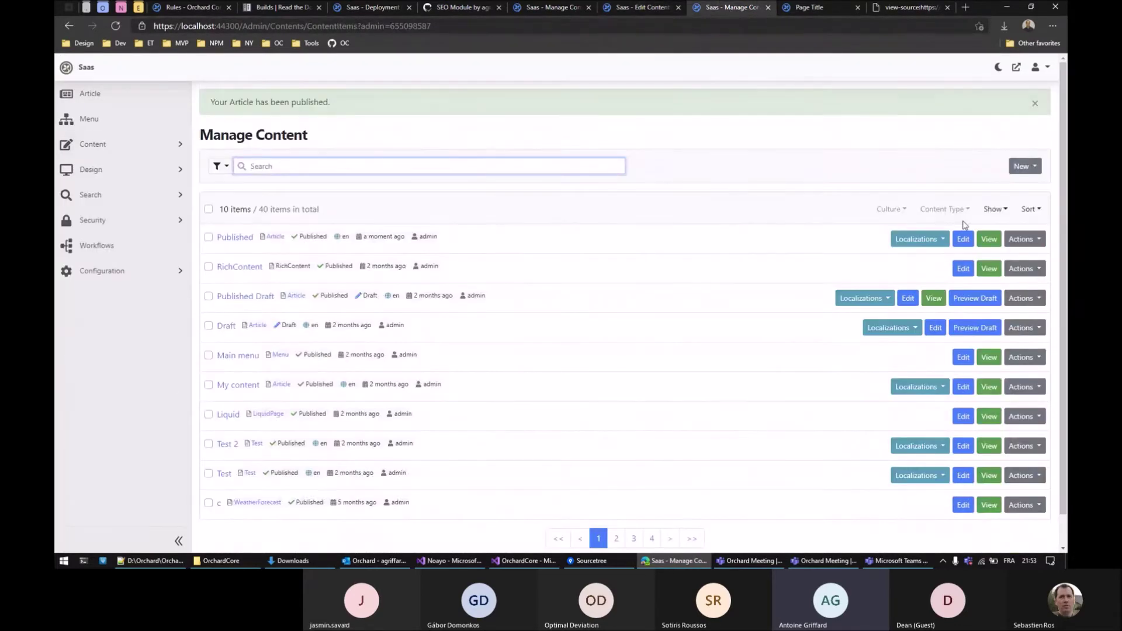
{"action": "left_click", "coordinate": [969, 242]}
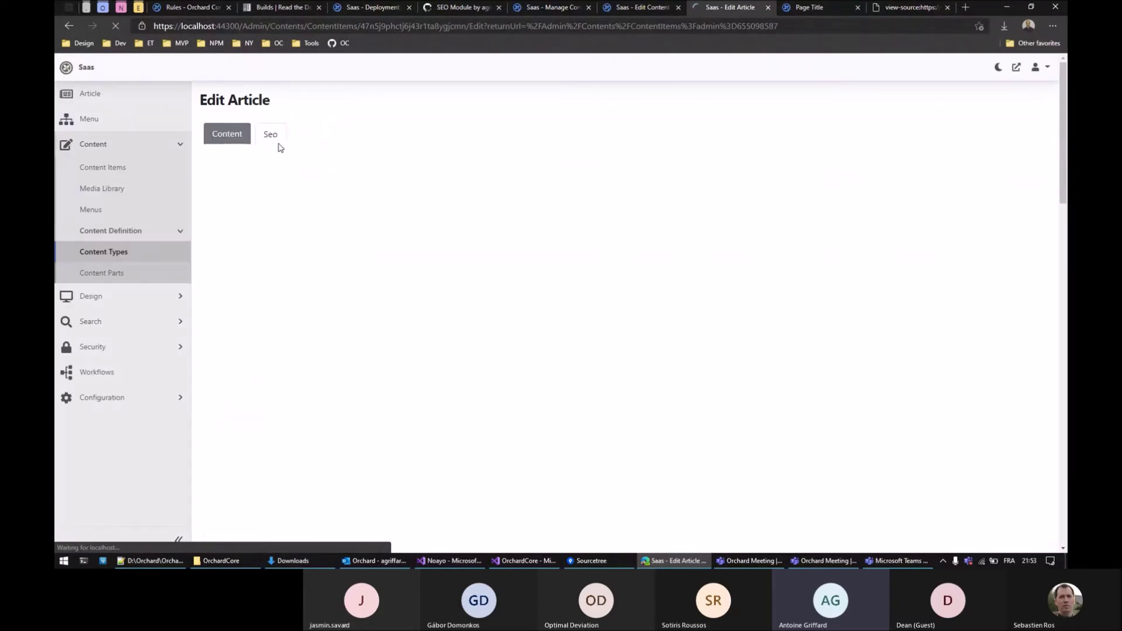
{"action": "left_click_drag", "start_coordinate": [412, 310], "coordinate": [486, 310]}
{"action": "left_click_drag", "start_coordinate": [416, 309], "coordinate": [506, 309]}
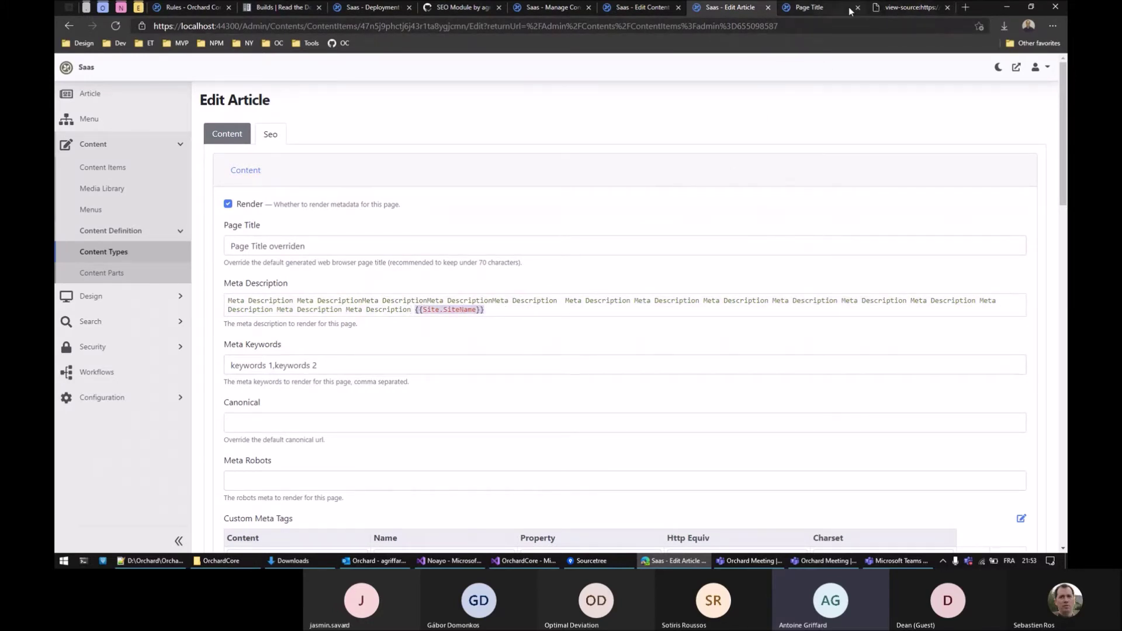
{"action": "left_click", "coordinate": [898, 9]}
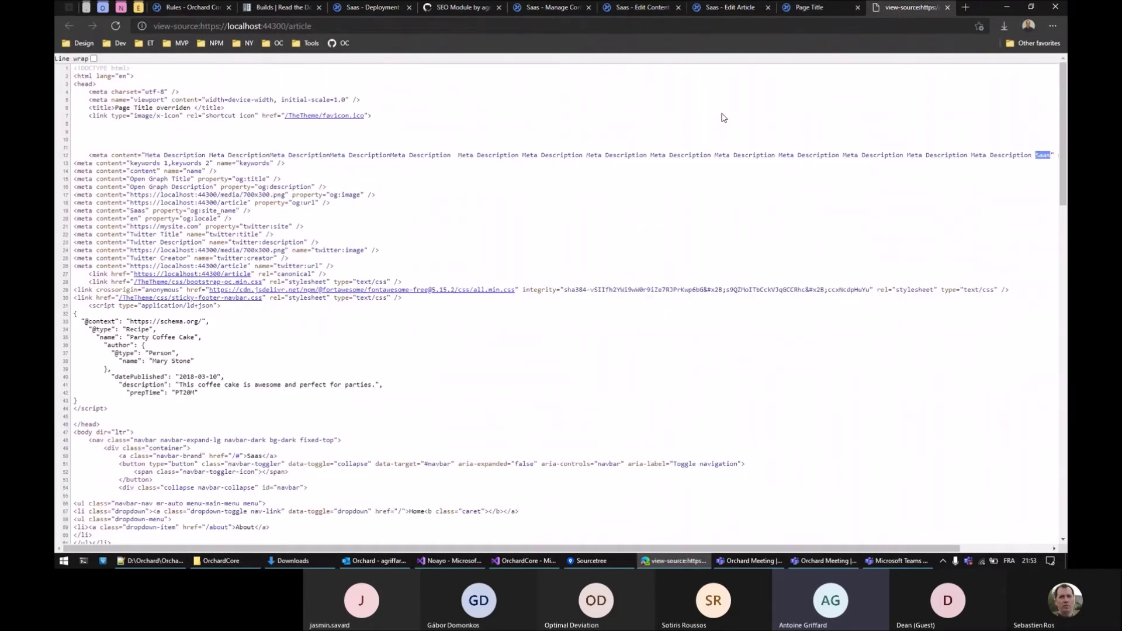
Close the page source and show the reviewer's suggestions in the SEO Module pull request on GitHub
{"action": "left_click", "coordinate": [947, 8]}
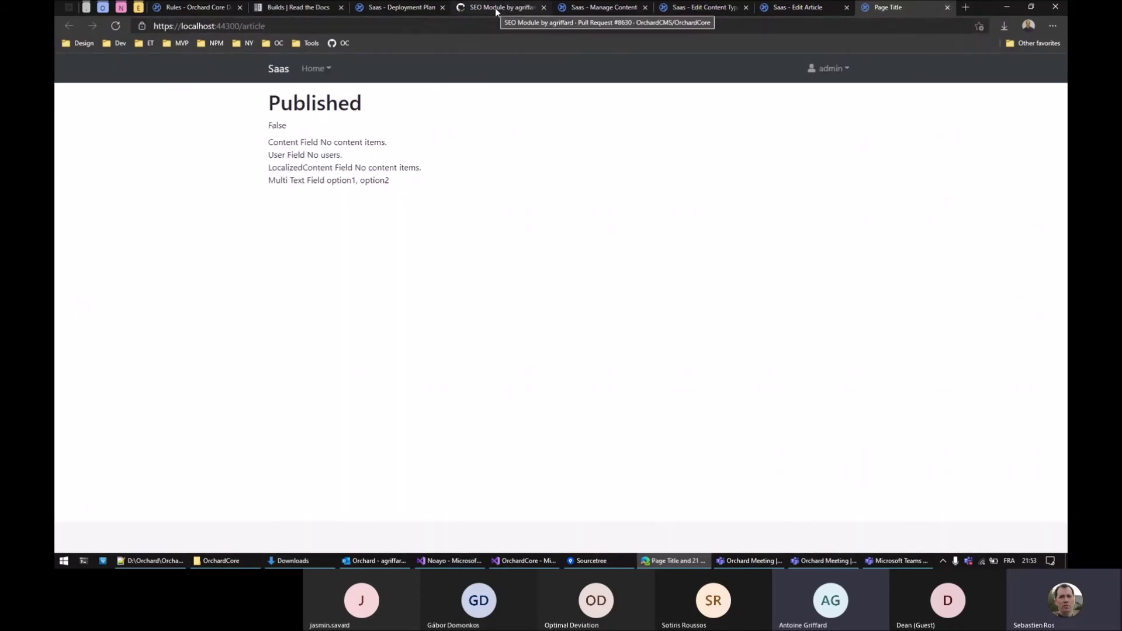
{"action": "left_click", "coordinate": [496, 12]}
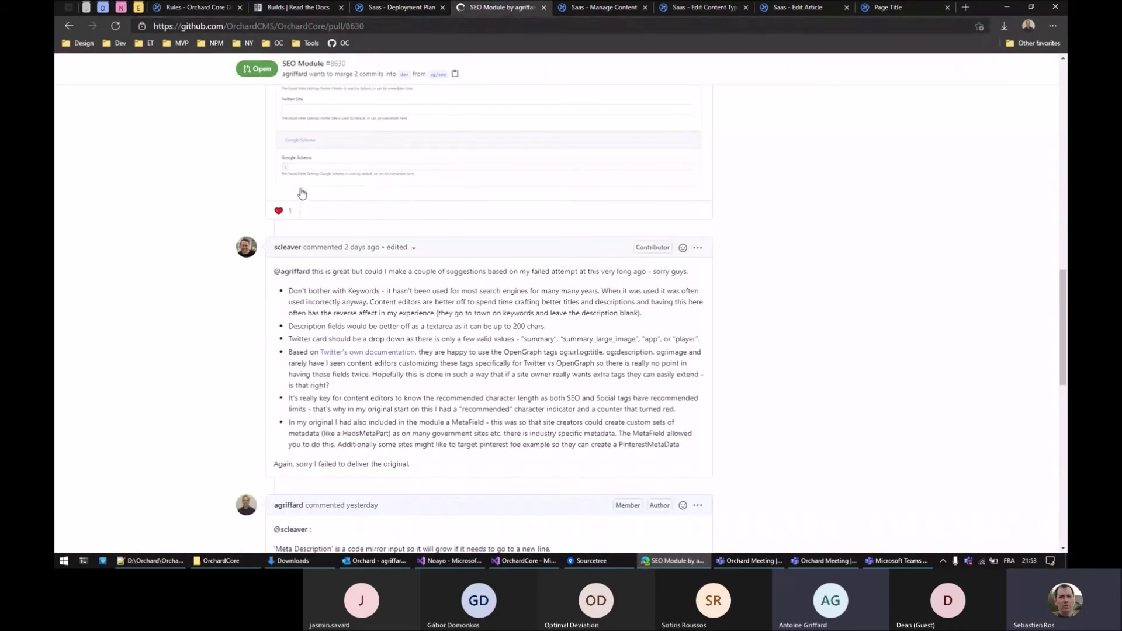
{"action": "scroll", "coordinate": [171, 207], "scroll_direction": "down", "scroll_amount": 3}
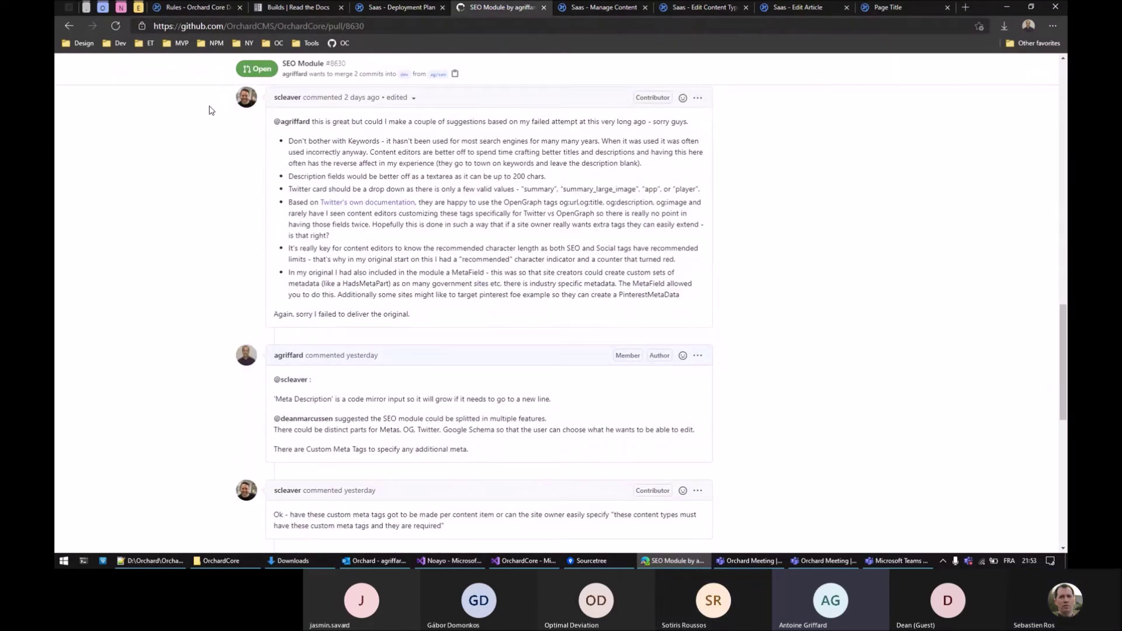
Read the reviewer's suggestions about dropping keywords and using a textarea for descriptions, highlighting the key phrases
{"action": "double_click", "coordinate": [360, 142]}
{"action": "double_click", "coordinate": [291, 177]}
{"action": "left_click_drag", "start_coordinate": [511, 176], "coordinate": [561, 180]}
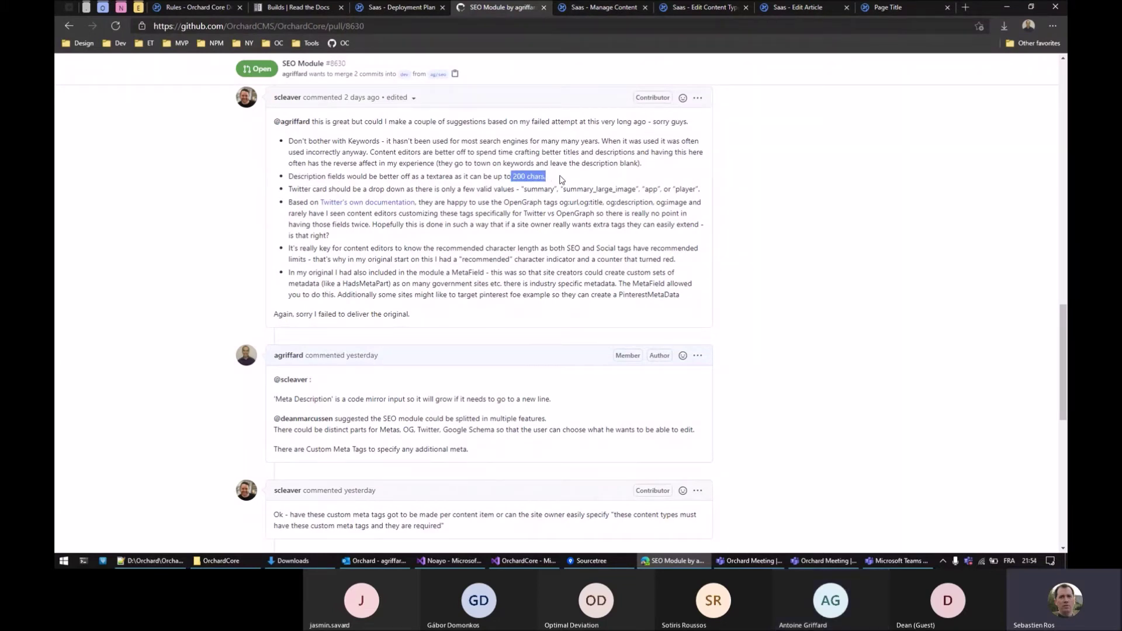
{"action": "left_click", "coordinate": [555, 179]}
{"action": "left_click_drag", "start_coordinate": [288, 142], "coordinate": [660, 168]}
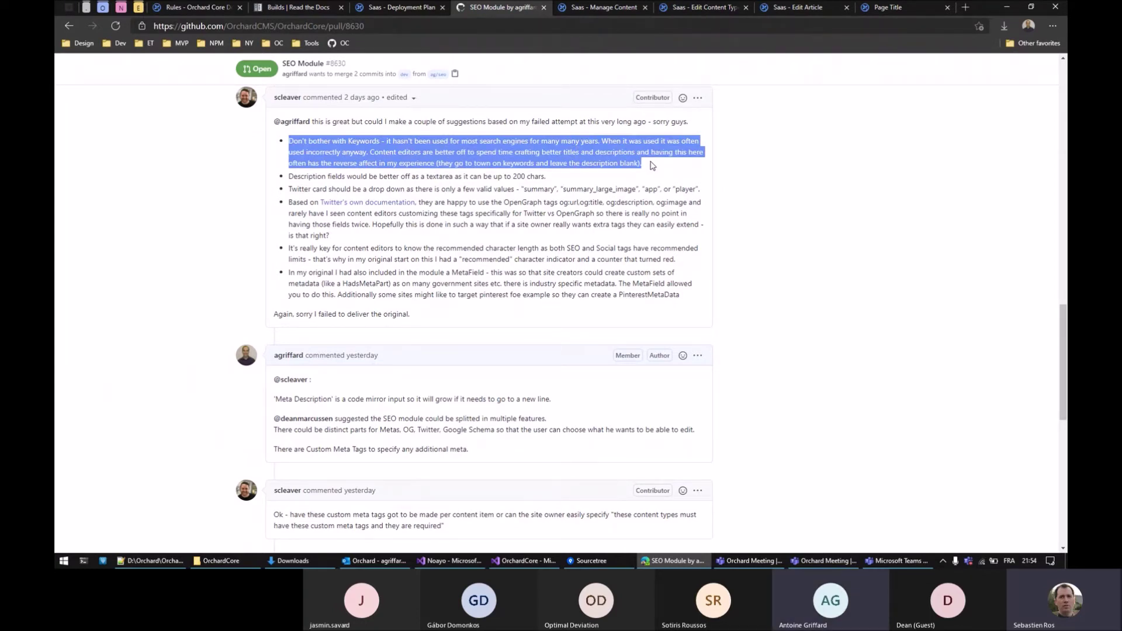
{"action": "left_click", "coordinate": [646, 166]}
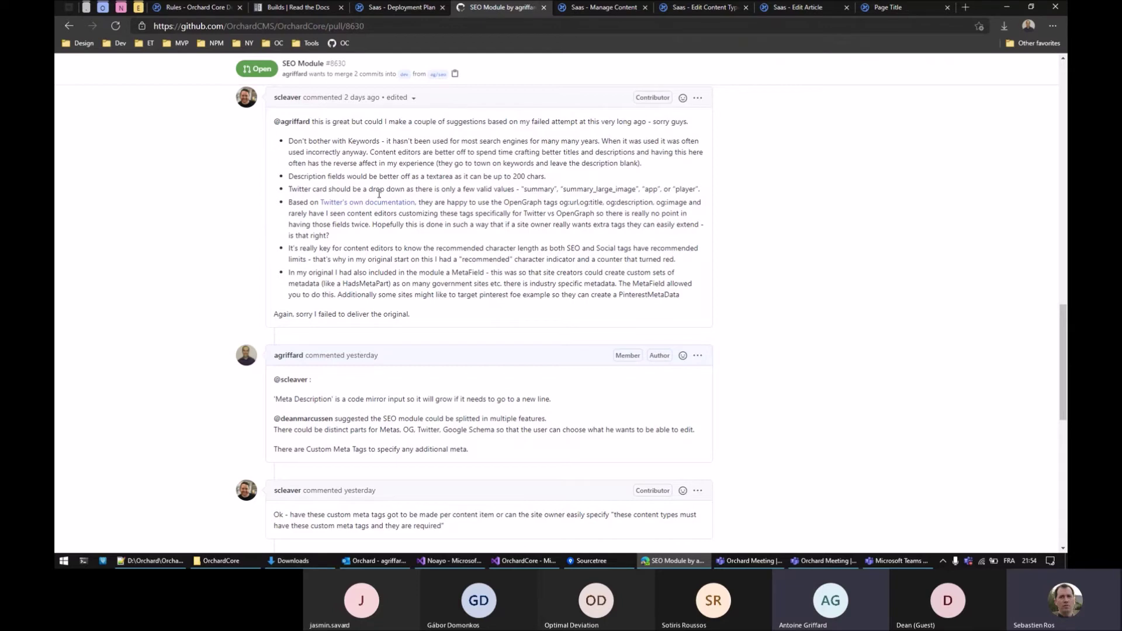
Read the reviewer's suggestions on Twitter card values, reusing OpenGraph tags and the recommended character indicator, highlighting the key terms
{"action": "left_click_drag", "start_coordinate": [291, 189], "coordinate": [330, 186]}
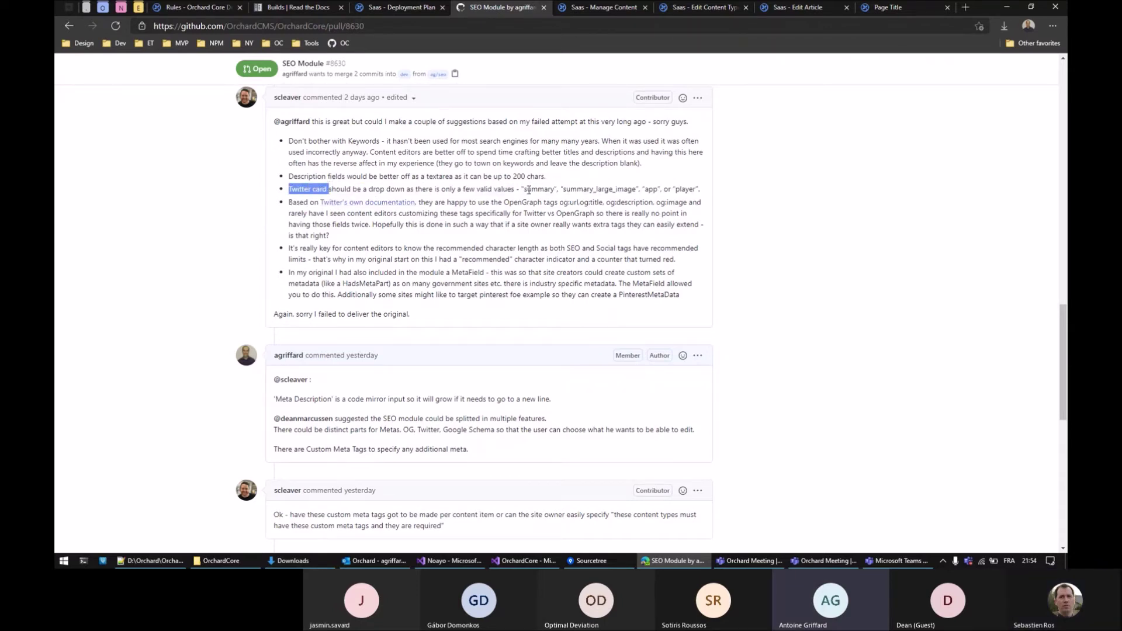
{"action": "left_click_drag", "start_coordinate": [524, 189], "coordinate": [700, 189]}
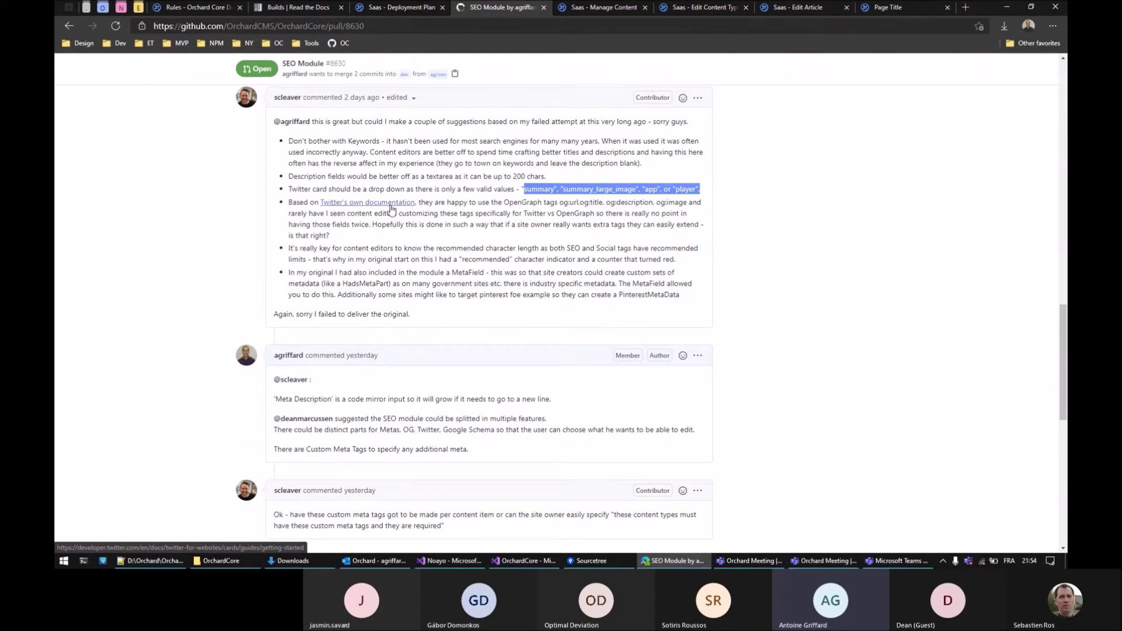
{"action": "left_click_drag", "start_coordinate": [503, 205], "coordinate": [542, 206]}
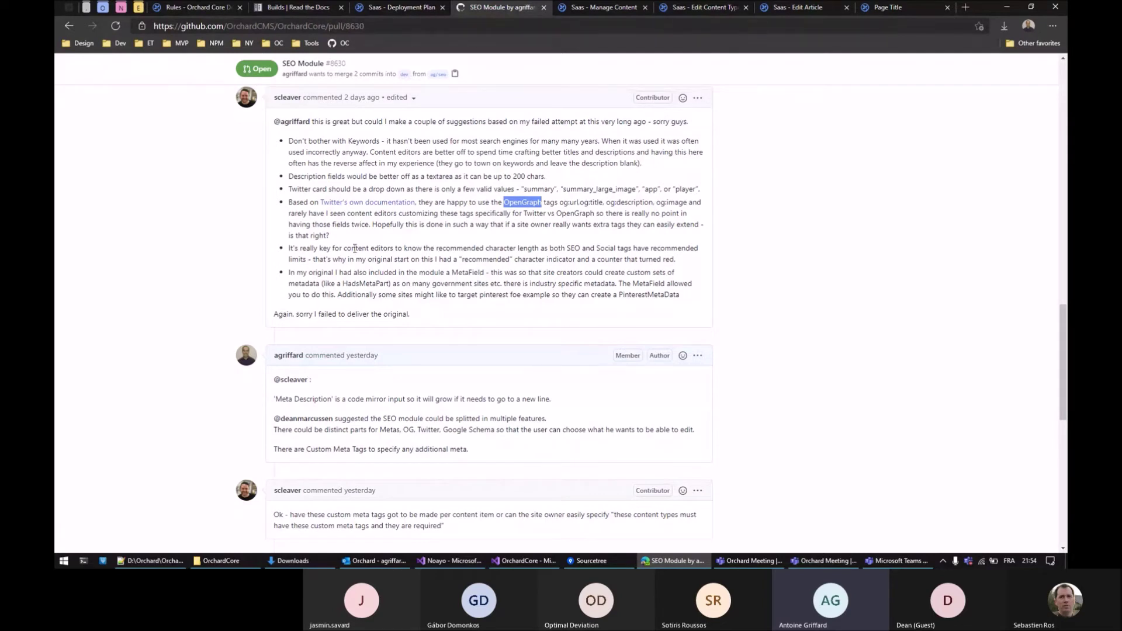
{"action": "mouse_move", "coordinate": [276, 103]}
{"action": "double_click", "coordinate": [504, 260]}
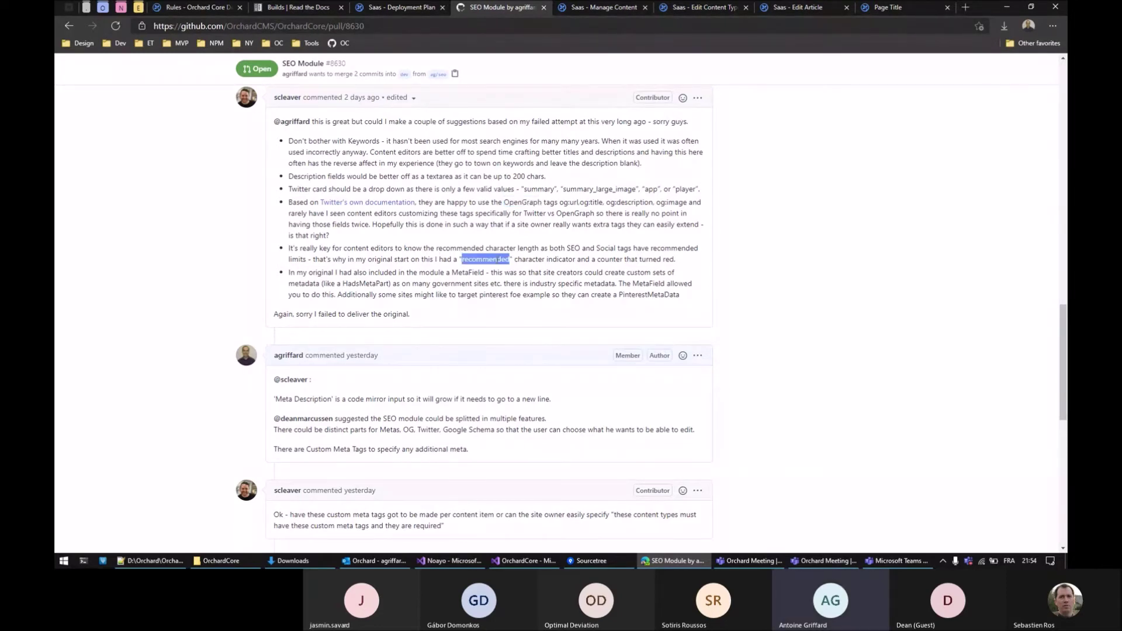
Read the reviewer's suggestions about a character counter and a MetaField for custom metadata, highlighting the key terms
{"action": "double_click", "coordinate": [600, 258]}
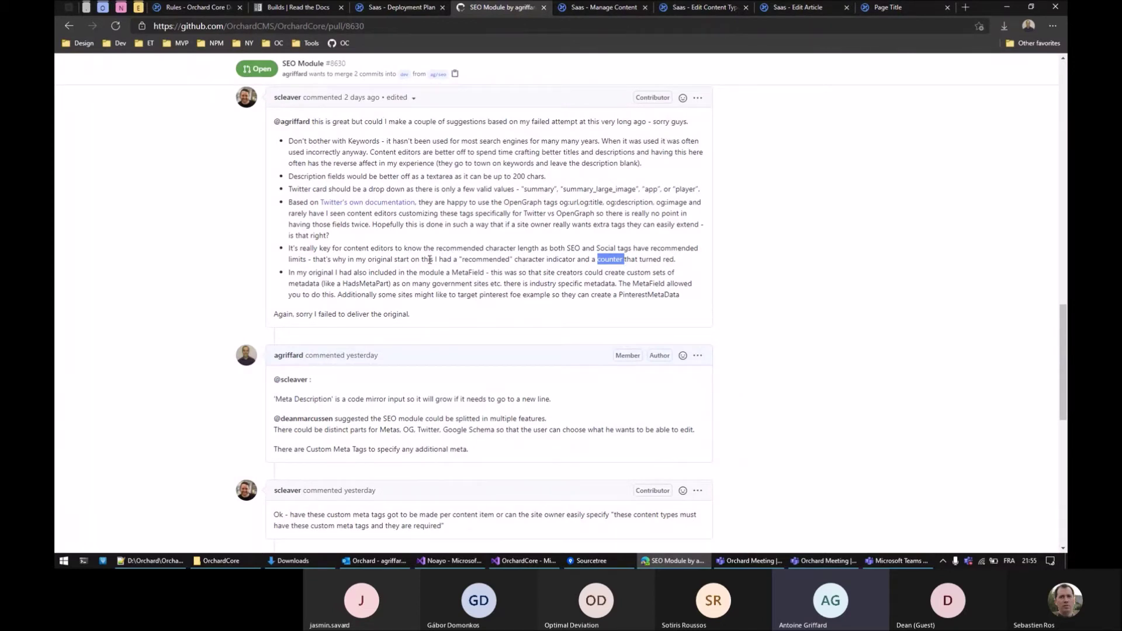
{"action": "double_click", "coordinate": [360, 259]}
{"action": "double_click", "coordinate": [381, 259]}
{"action": "double_click", "coordinate": [668, 258]}
{"action": "left_click", "coordinate": [313, 274]}
{"action": "left_click_drag", "start_coordinate": [448, 273], "coordinate": [487, 275]}
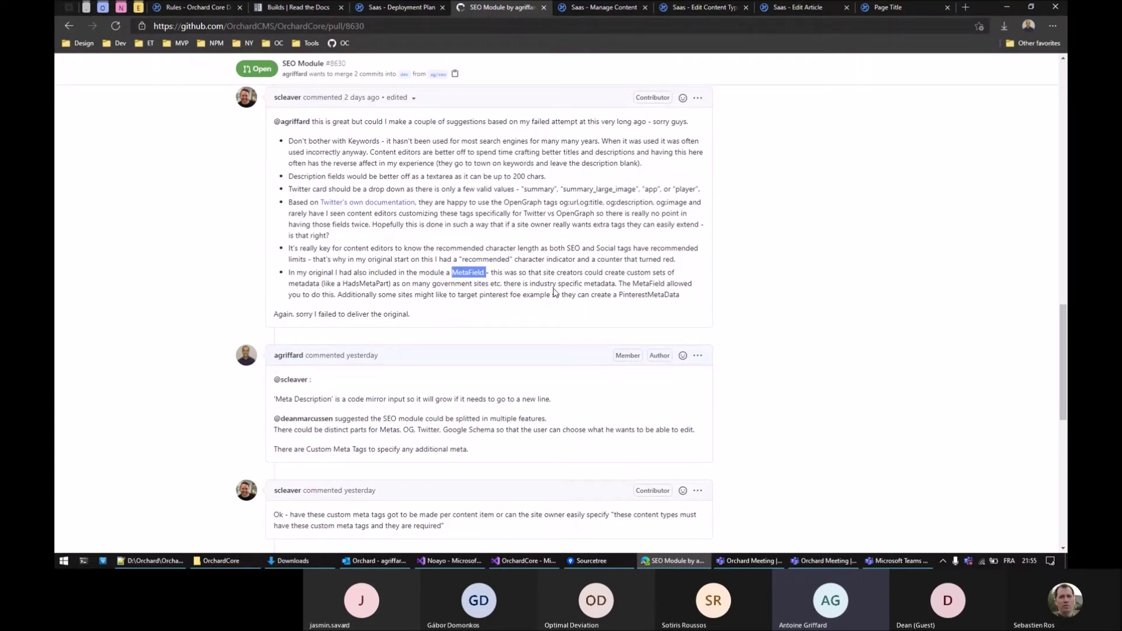
{"action": "left_click", "coordinate": [481, 276]}
Read the follow-up comments about requiring custom meta tags per content type, highlighting "custom meta tags"
{"action": "scroll", "coordinate": [205, 231], "scroll_direction": "down", "scroll_amount": 3}
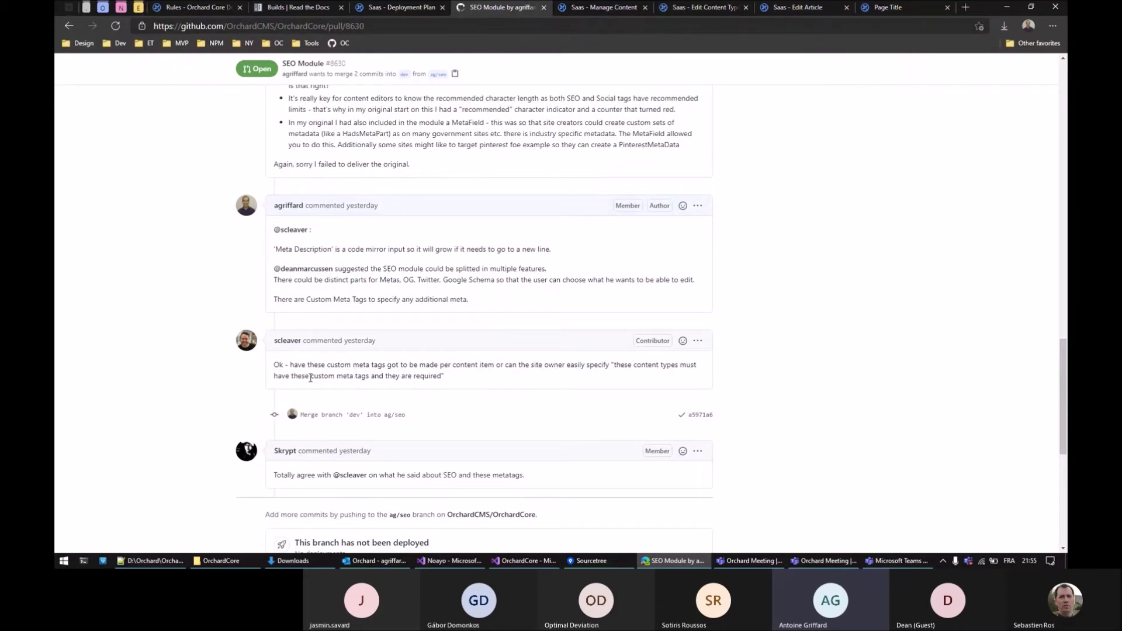
{"action": "left_click_drag", "start_coordinate": [310, 377], "coordinate": [369, 377]}
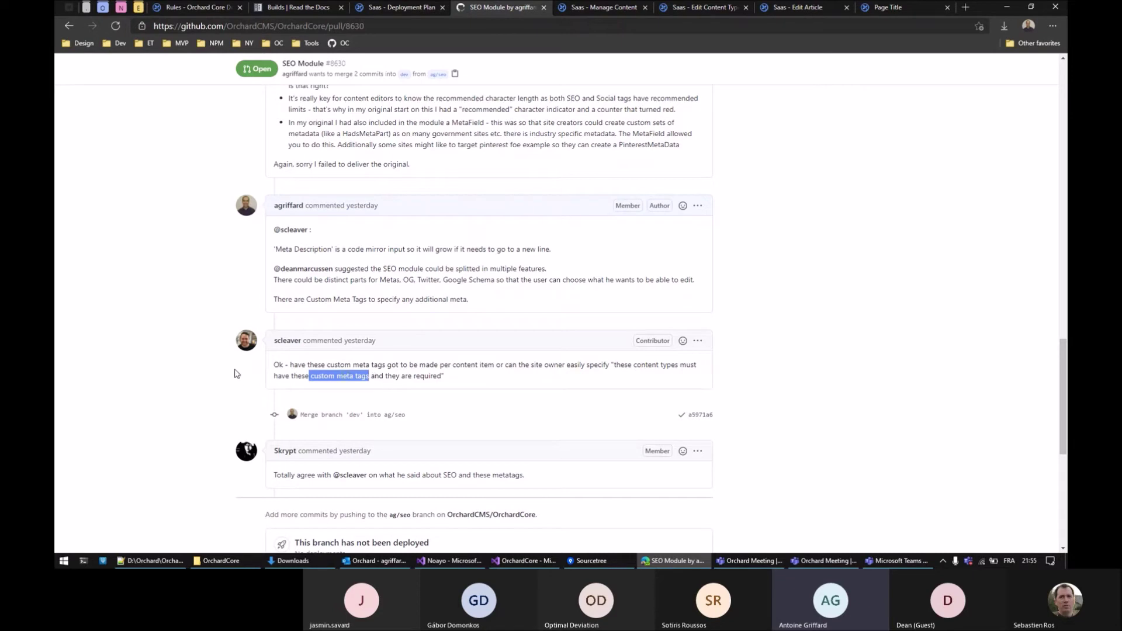
{"action": "scroll", "coordinate": [199, 308], "scroll_direction": "down", "scroll_amount": 3}
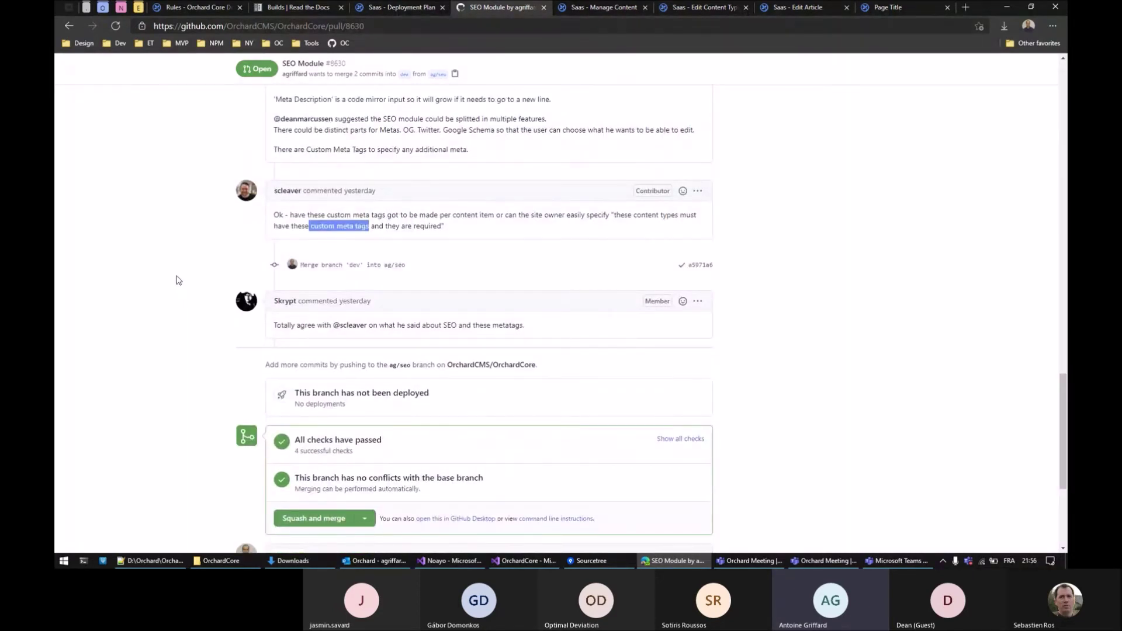
{"action": "scroll", "coordinate": [175, 279], "scroll_direction": "up", "scroll_amount": 3}
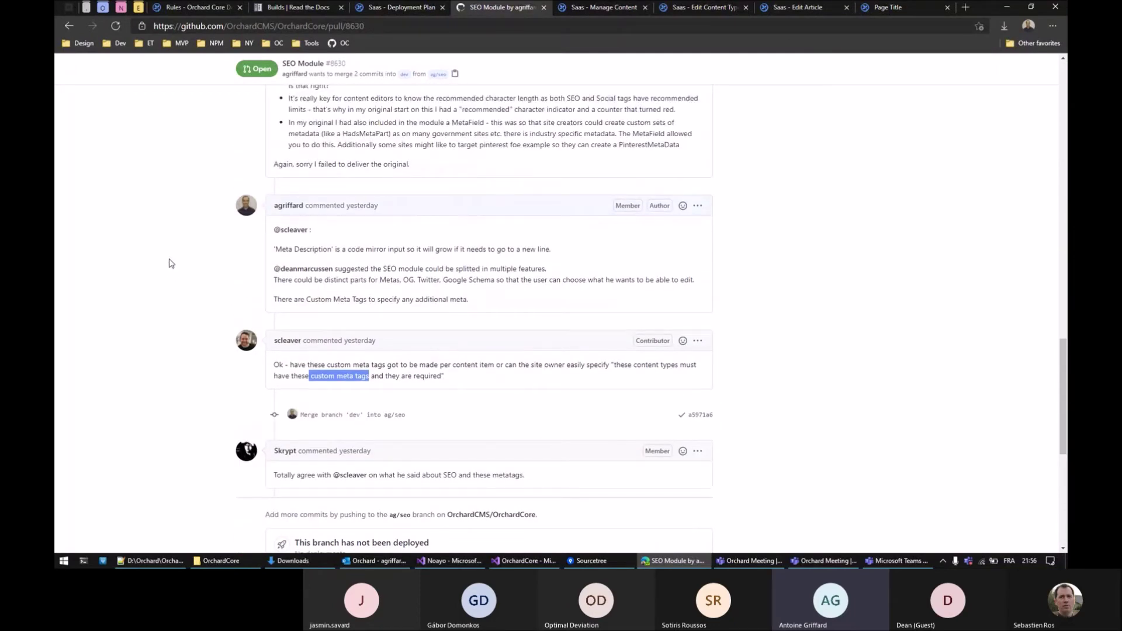
{"action": "scroll", "coordinate": [168, 261], "scroll_direction": "up", "scroll_amount": 9}
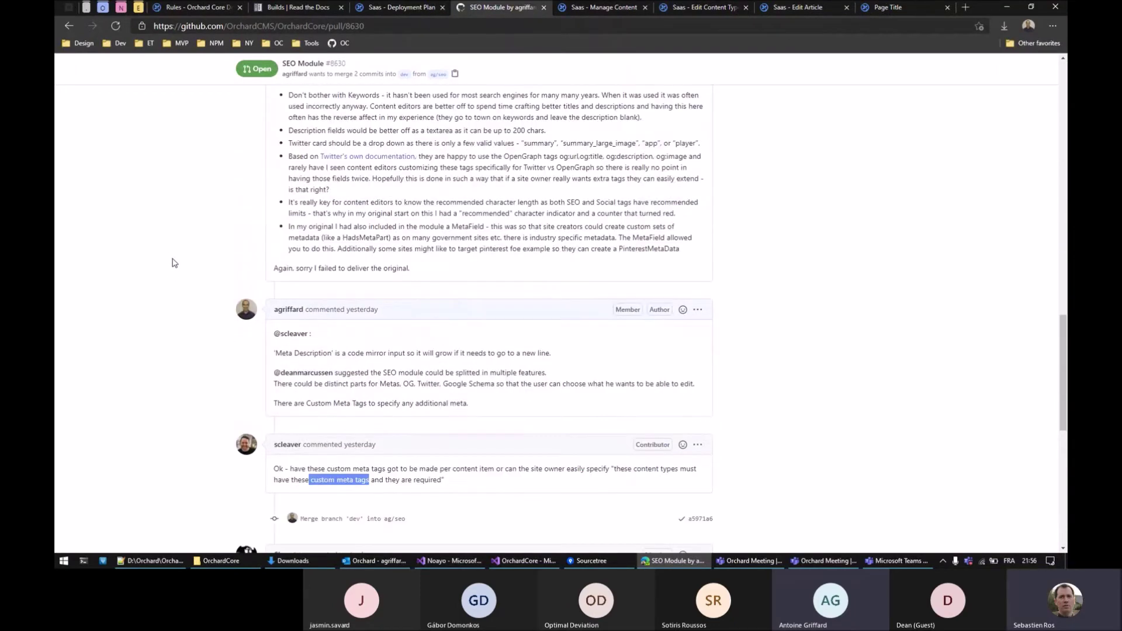
Return to the article editor and review its Seo settings from Content through Google Schema
{"action": "left_click", "coordinate": [894, 7]}
{"action": "left_click", "coordinate": [790, 7]}
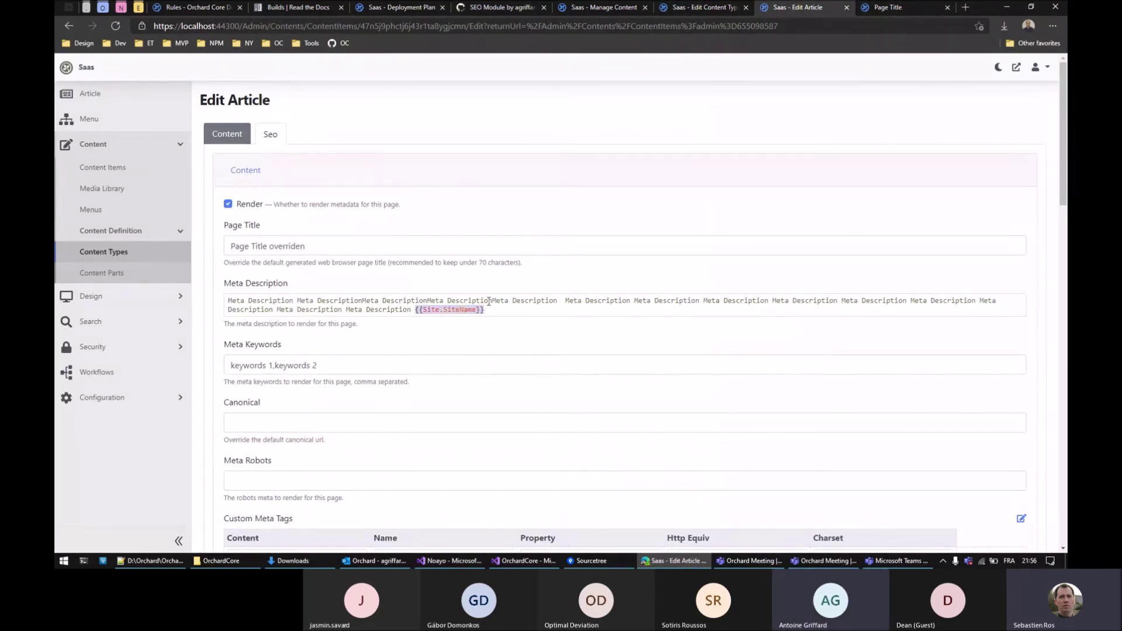
{"action": "scroll", "coordinate": [310, 240], "scroll_direction": "down", "scroll_amount": 5}
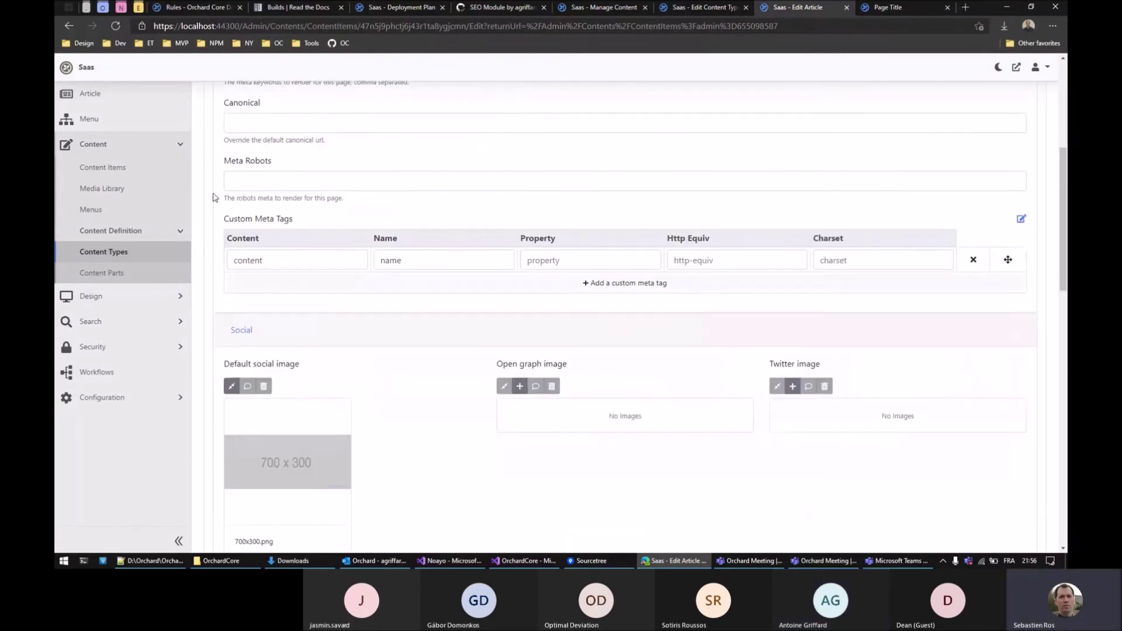
{"action": "scroll", "coordinate": [213, 197], "scroll_direction": "down", "scroll_amount": 10}
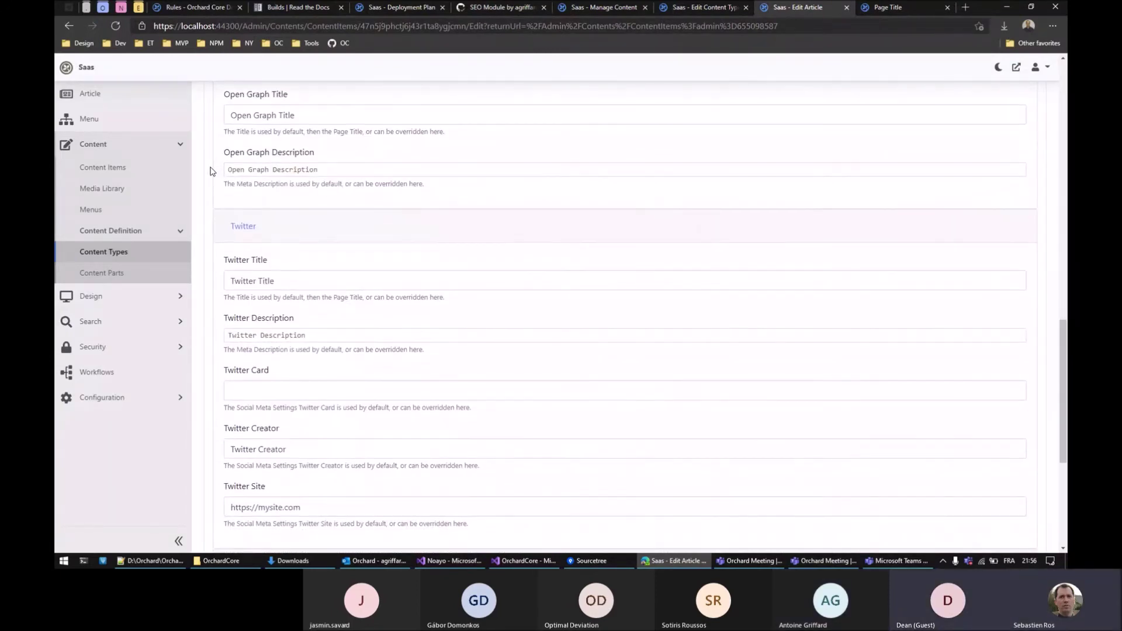
{"action": "scroll", "coordinate": [212, 172], "scroll_direction": "down", "scroll_amount": 5}
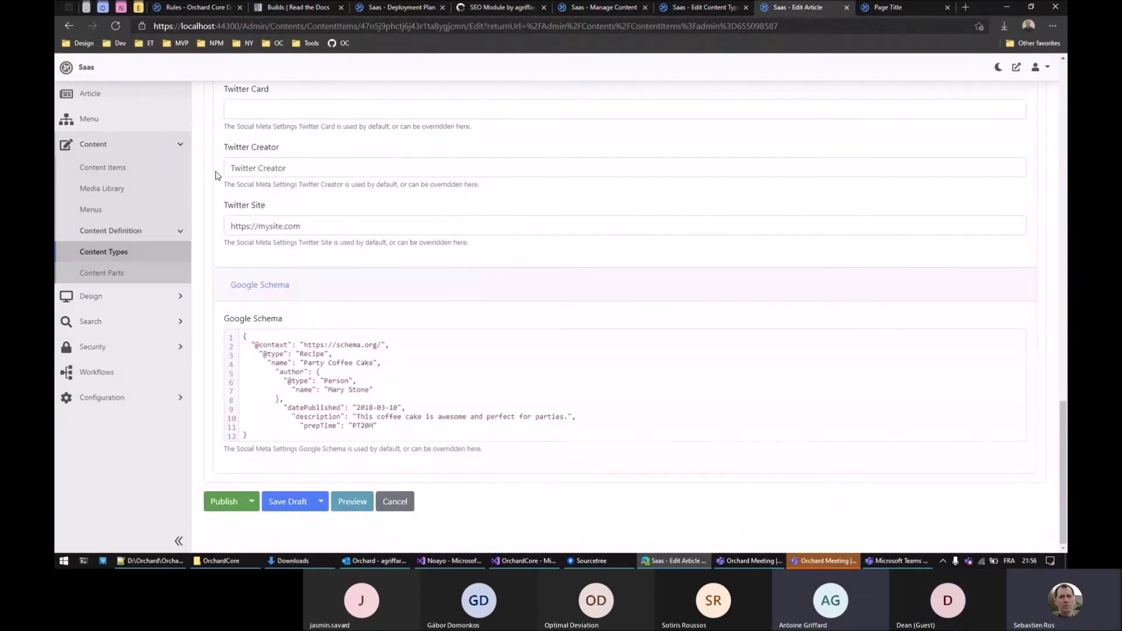
{"action": "scroll", "coordinate": [217, 176], "scroll_direction": "up", "scroll_amount": 20}
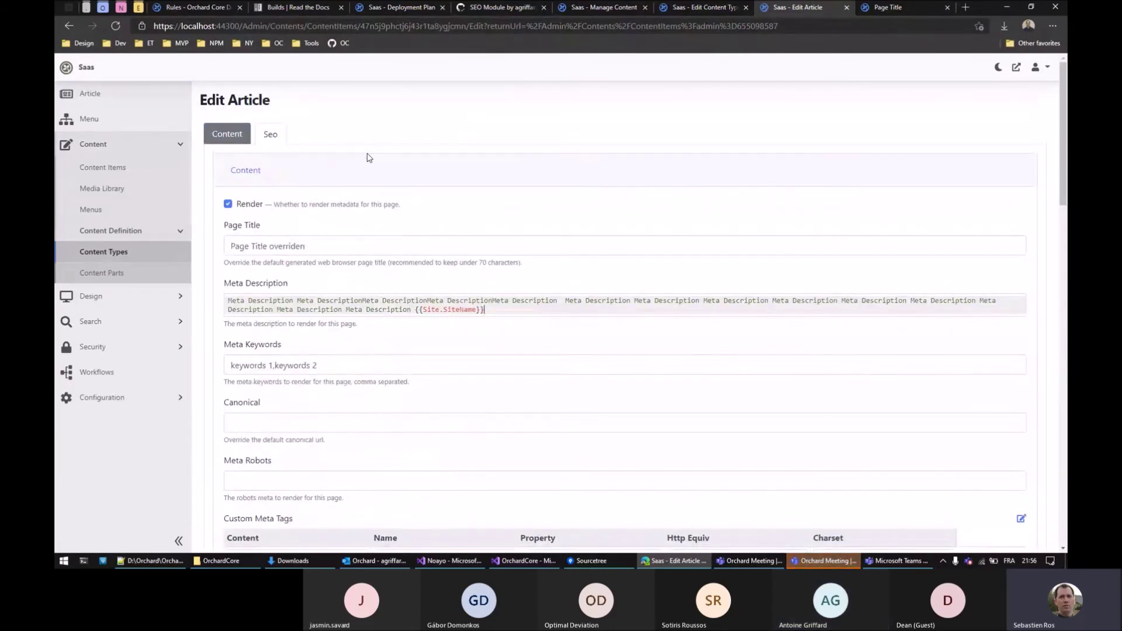
{"action": "left_click", "coordinate": [366, 166]}
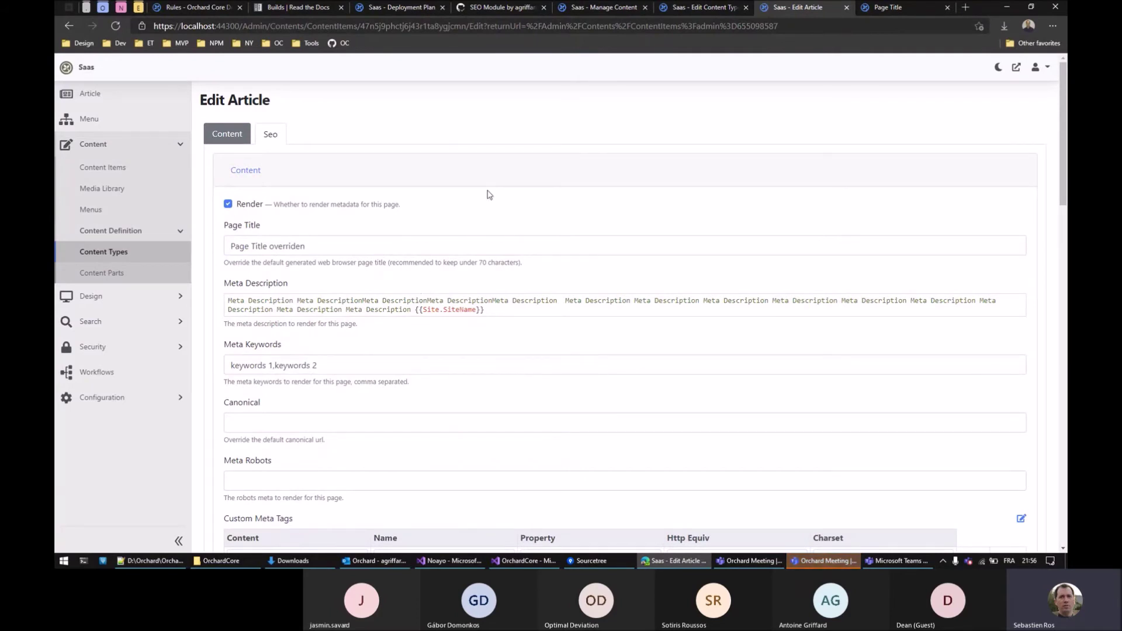
Inspect the SeoMeta part's settings in the Article content type and return to the article editor
{"action": "left_click", "coordinate": [704, 7]}
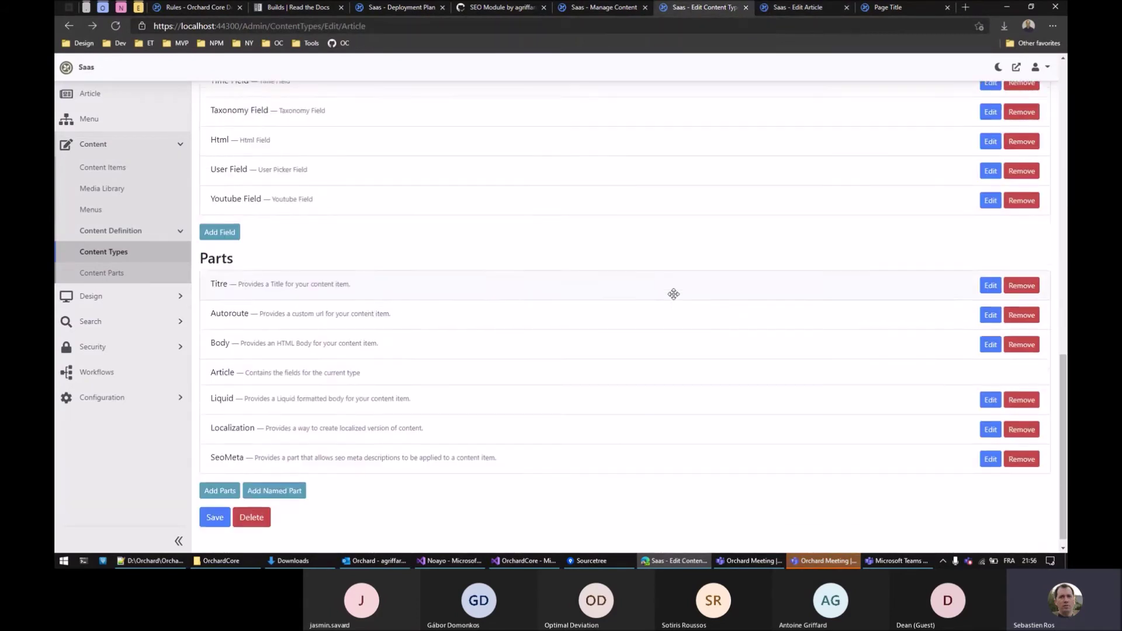
{"action": "left_click", "coordinate": [991, 459]}
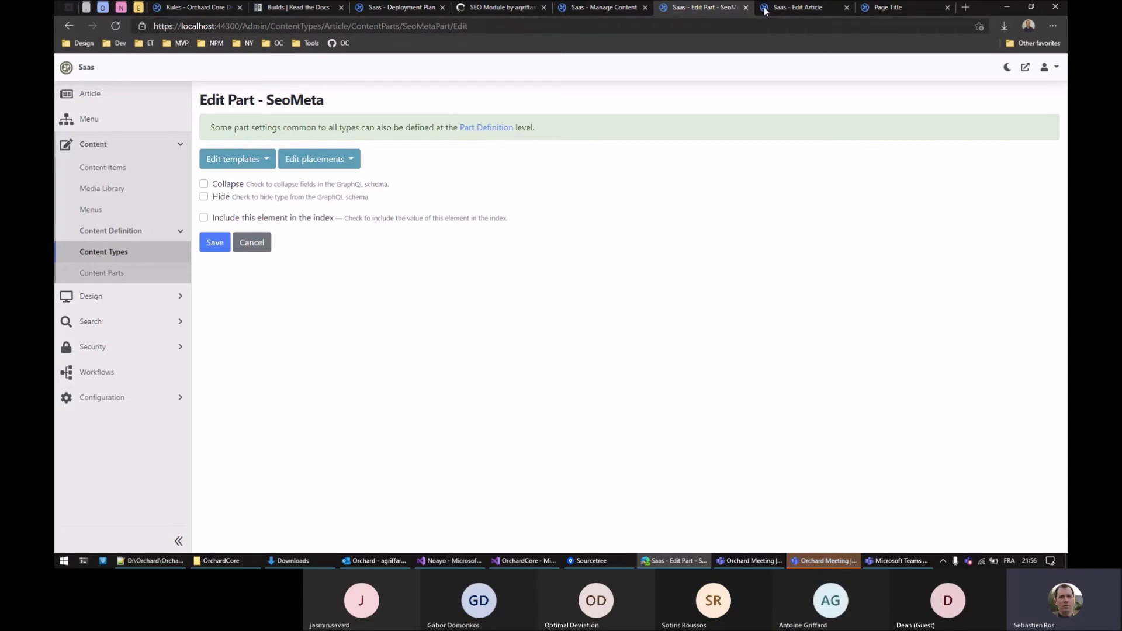
{"action": "left_click", "coordinate": [818, 7]}
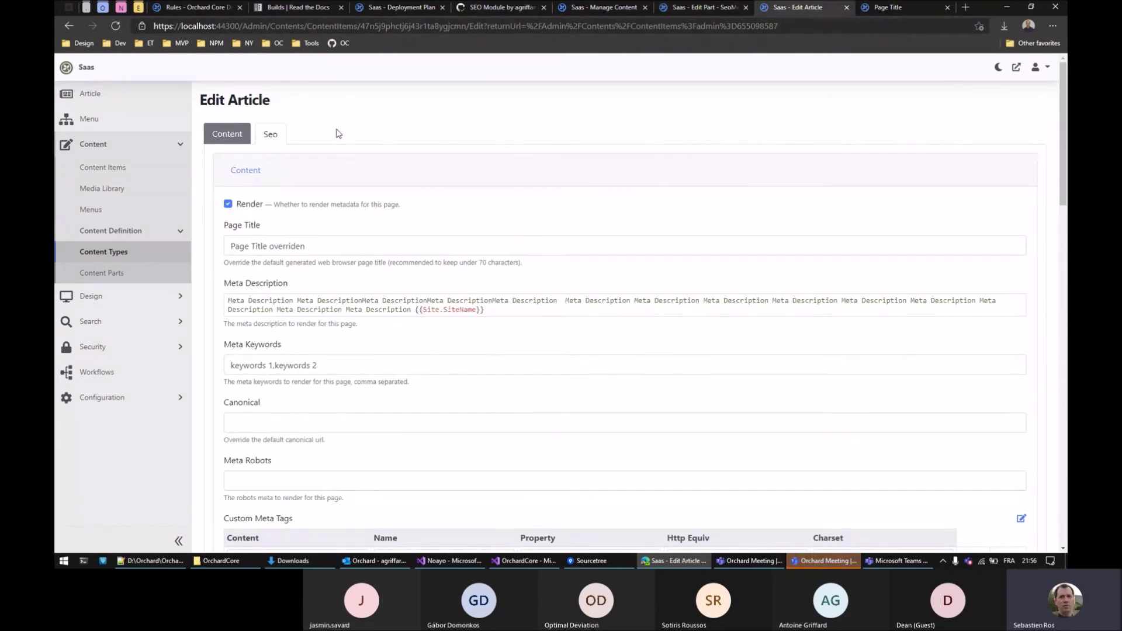
Examine the article's Custom Meta Tags table along with the Social, Open Graph and Twitter sections
{"action": "scroll", "coordinate": [398, 152], "scroll_direction": "down", "scroll_amount": 3}
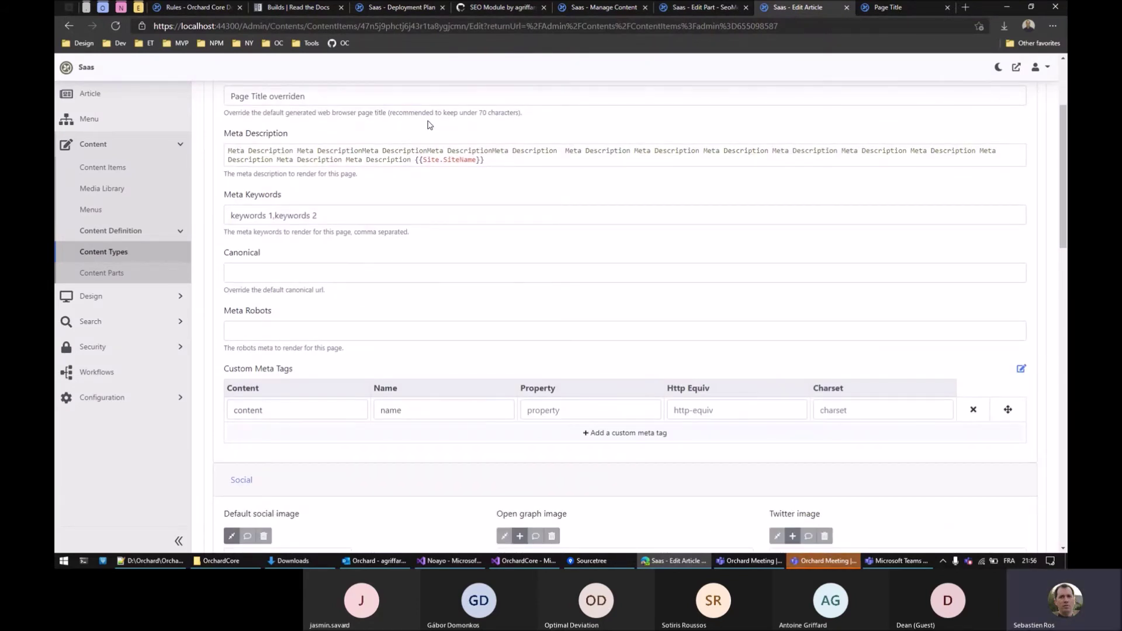
{"action": "left_click_drag", "start_coordinate": [255, 368], "coordinate": [293, 374]}
{"action": "left_click", "coordinate": [313, 374]}
{"action": "scroll", "coordinate": [440, 244], "scroll_direction": "down", "scroll_amount": 8}
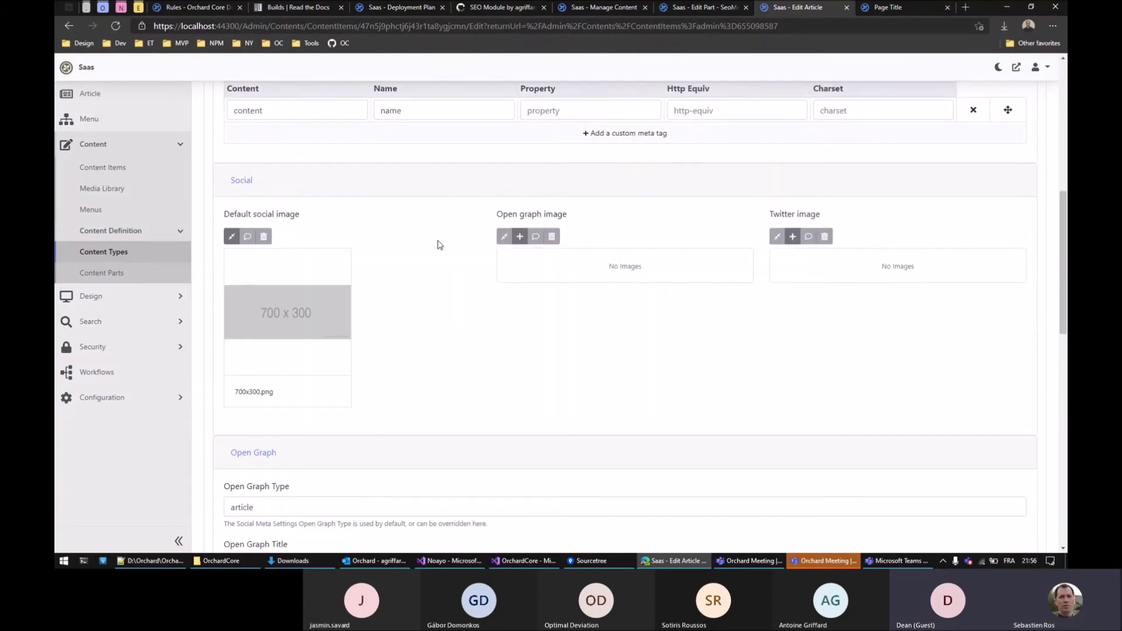
{"action": "scroll", "coordinate": [440, 244], "scroll_direction": "down", "scroll_amount": 3}
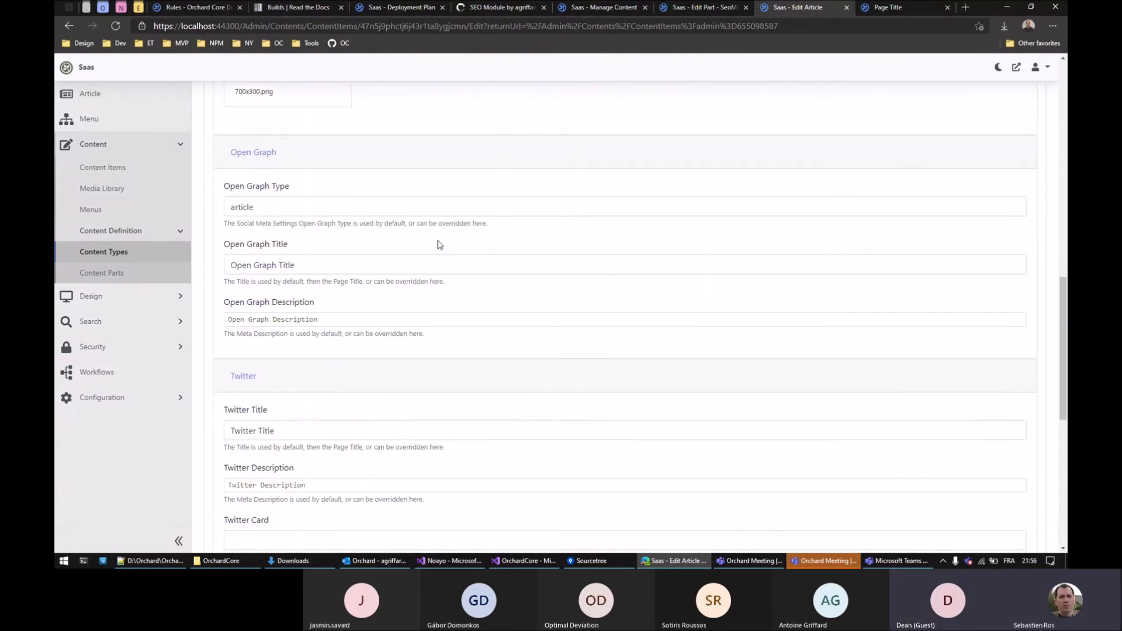
{"action": "scroll", "coordinate": [440, 241], "scroll_direction": "up", "scroll_amount": 9}
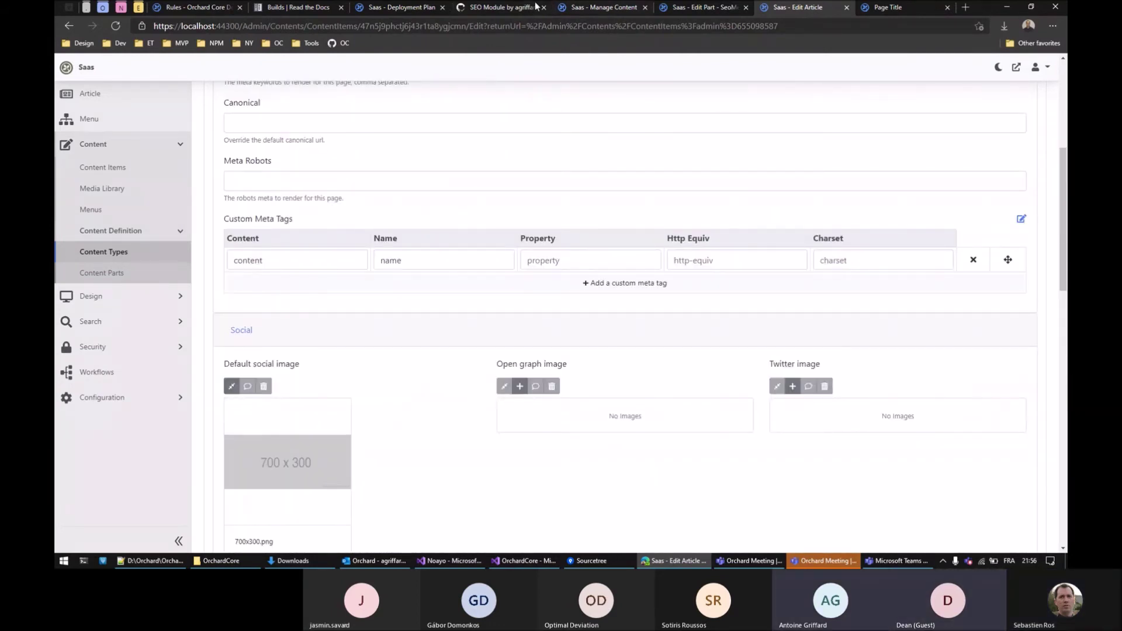
Reread the SEO Module pull request comments on GitHub and highlight "SEO module" in the suggestion to split it into features
{"action": "left_click", "coordinate": [503, 7]}
{"action": "scroll", "coordinate": [215, 298], "scroll_direction": "down", "scroll_amount": 6}
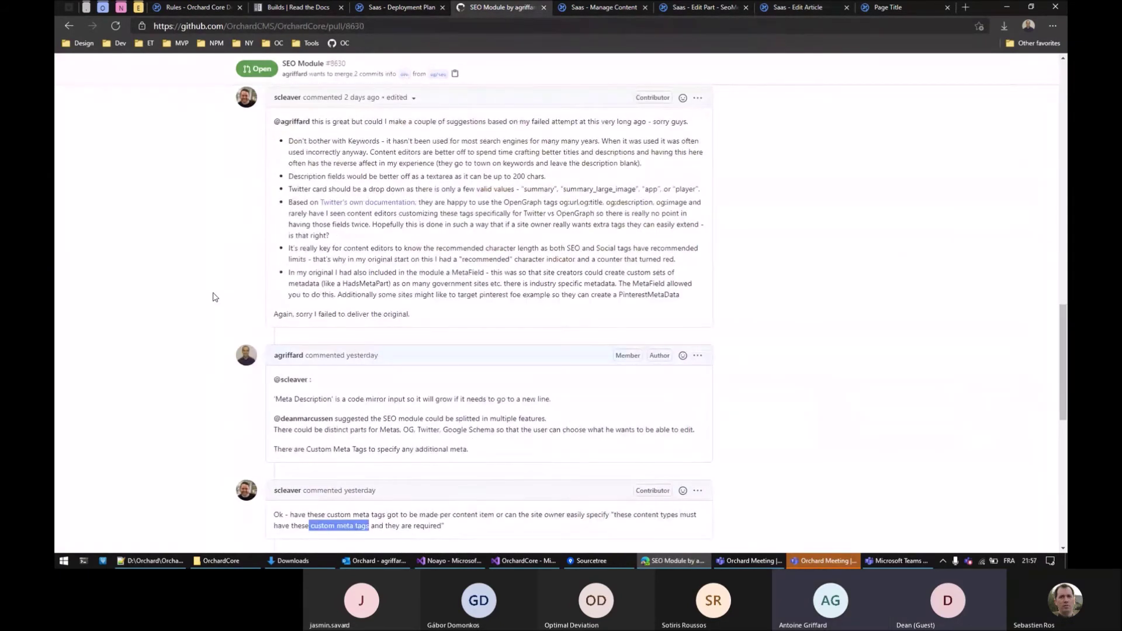
{"action": "scroll", "coordinate": [213, 296], "scroll_direction": "down", "scroll_amount": 3}
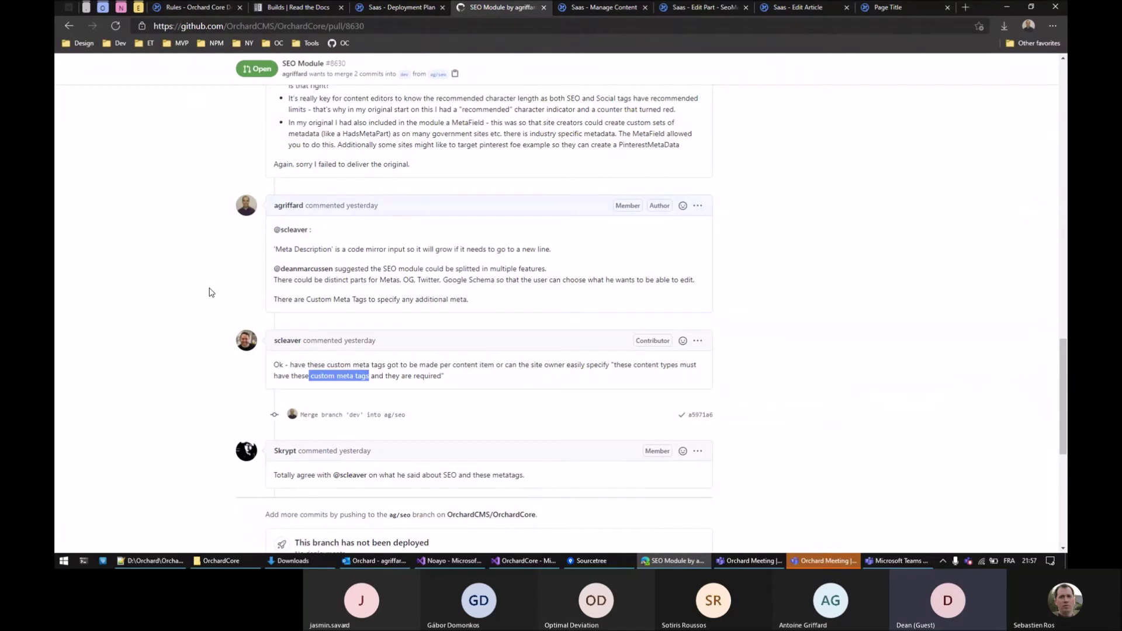
{"action": "left_click", "coordinate": [218, 275]}
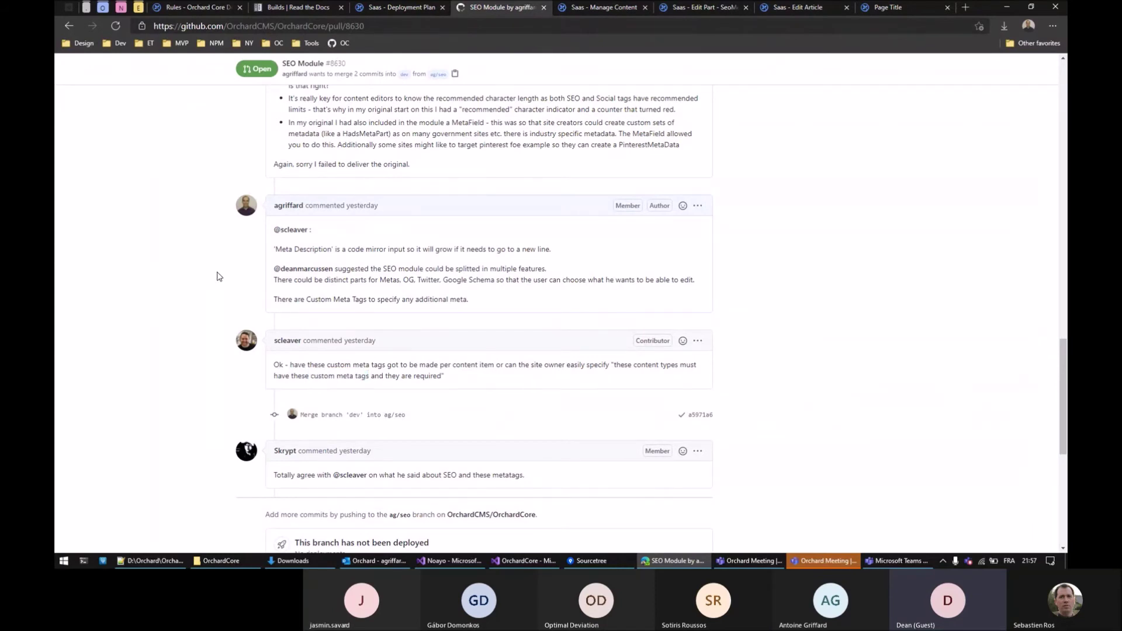
{"action": "scroll", "coordinate": [219, 276], "scroll_direction": "down", "scroll_amount": 3}
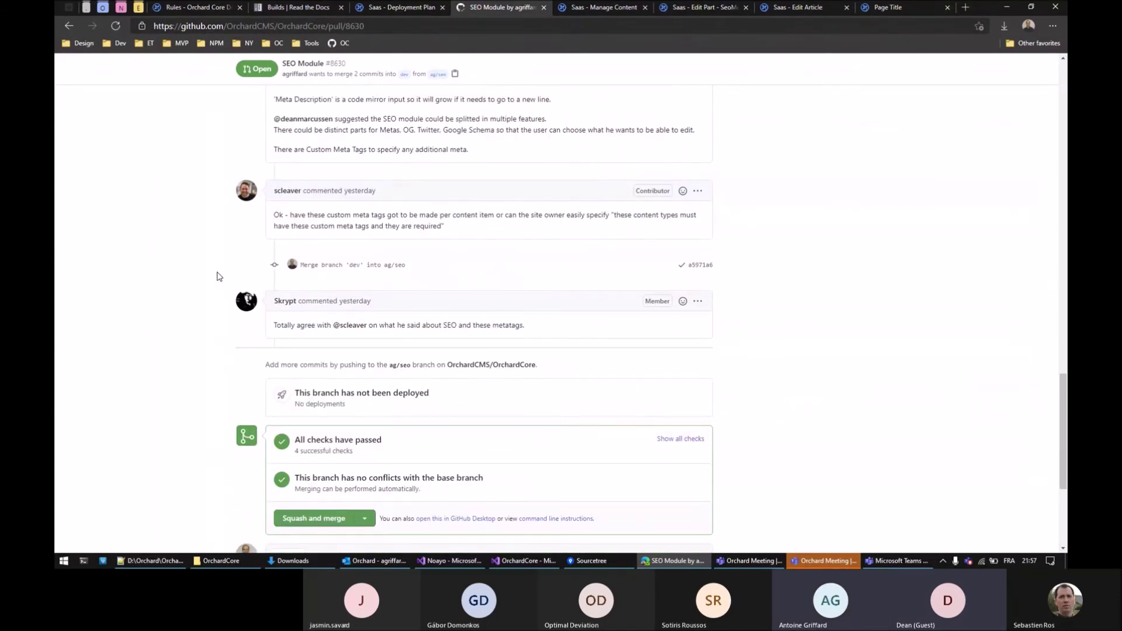
{"action": "scroll", "coordinate": [209, 244], "scroll_direction": "up", "scroll_amount": 3}
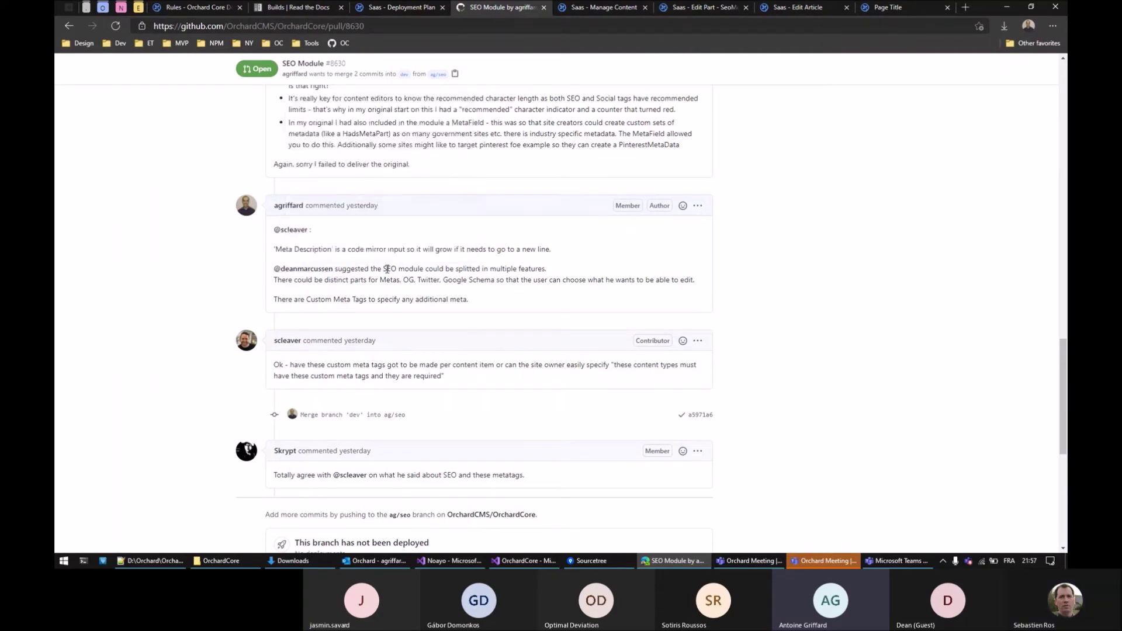
{"action": "left_click_drag", "start_coordinate": [386, 269], "coordinate": [420, 271]}
Return to the article's Seo settings and collapse the Content, Social, Open Graph, Twitter and Google Schema sections
{"action": "left_click", "coordinate": [795, 11]}
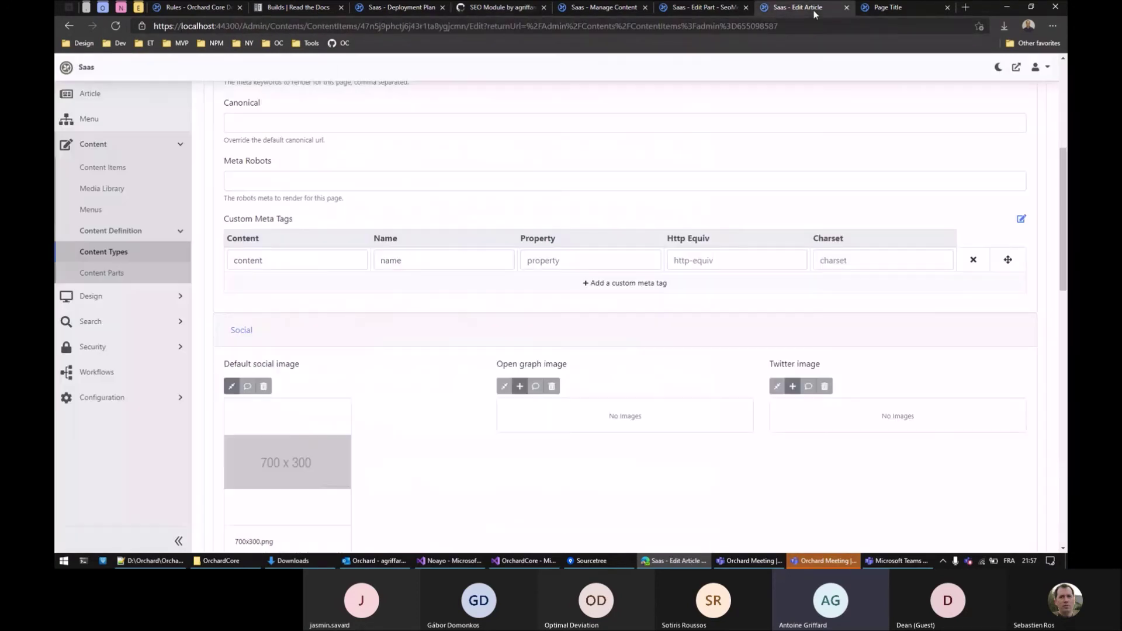
{"action": "scroll", "coordinate": [327, 222], "scroll_direction": "up", "scroll_amount": 5}
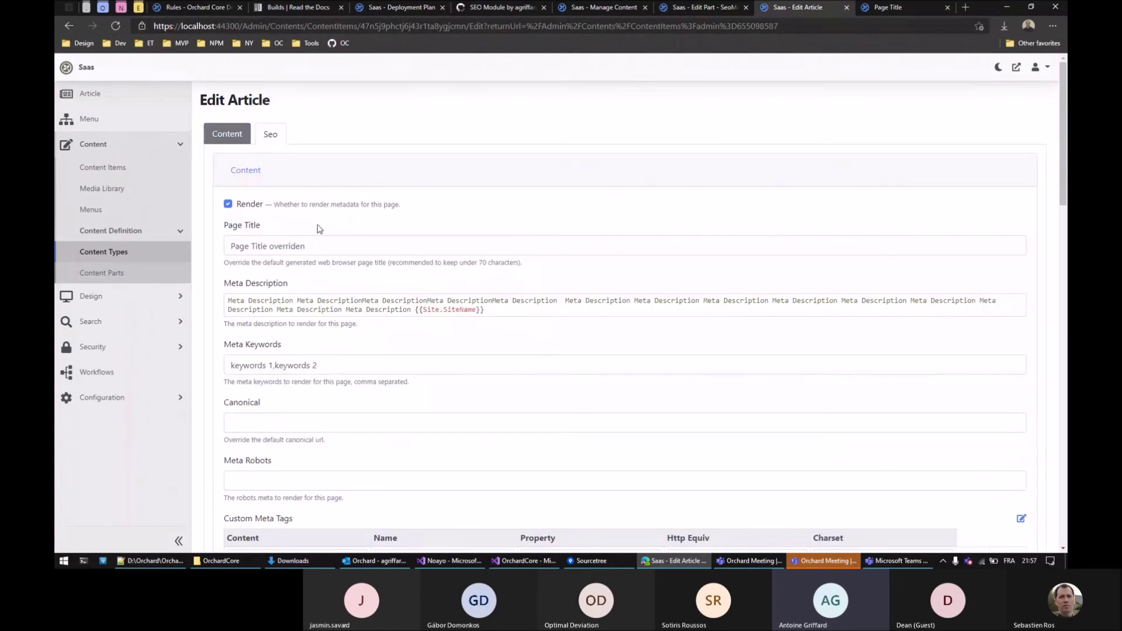
{"action": "left_click", "coordinate": [262, 180]}
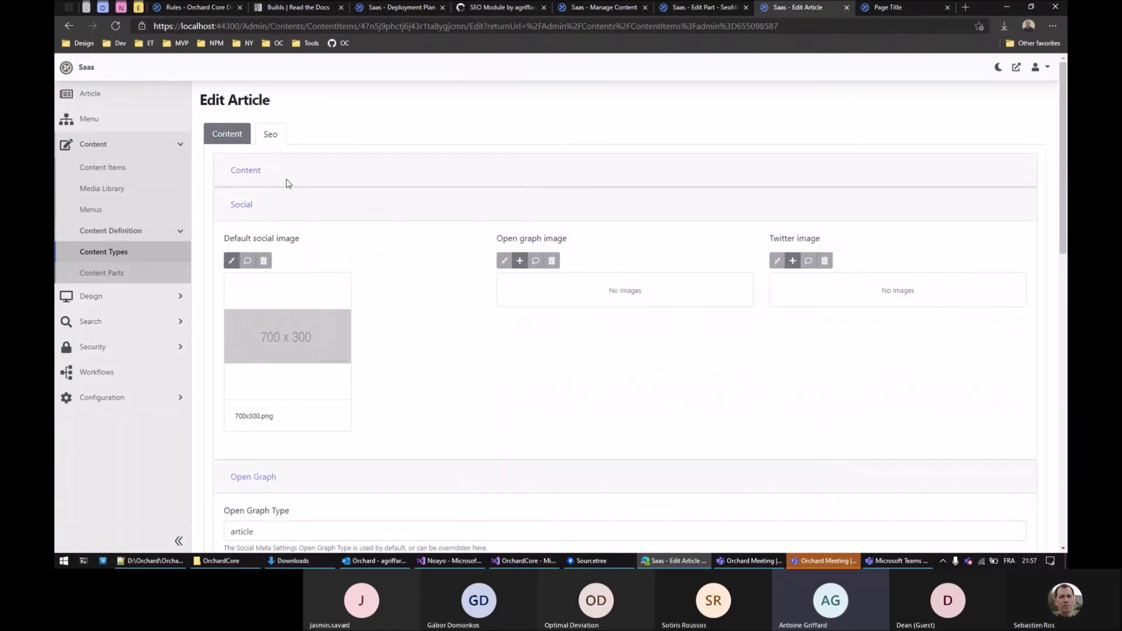
{"action": "left_click", "coordinate": [254, 210]}
{"action": "left_click", "coordinate": [251, 240]}
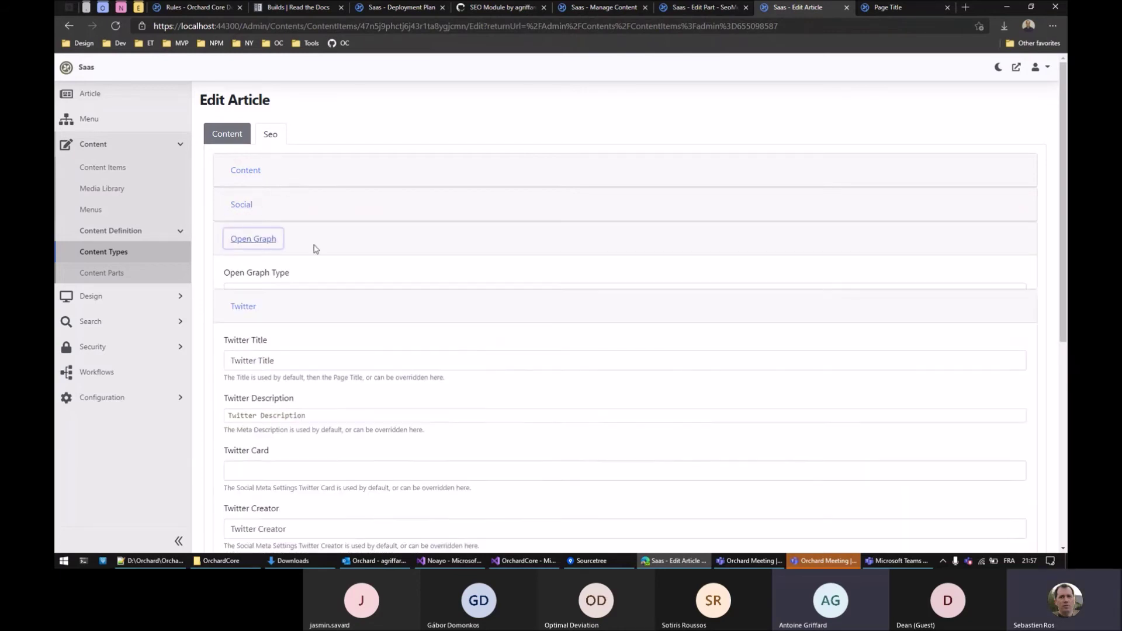
{"action": "left_click", "coordinate": [248, 273]}
{"action": "left_click", "coordinate": [261, 306]}
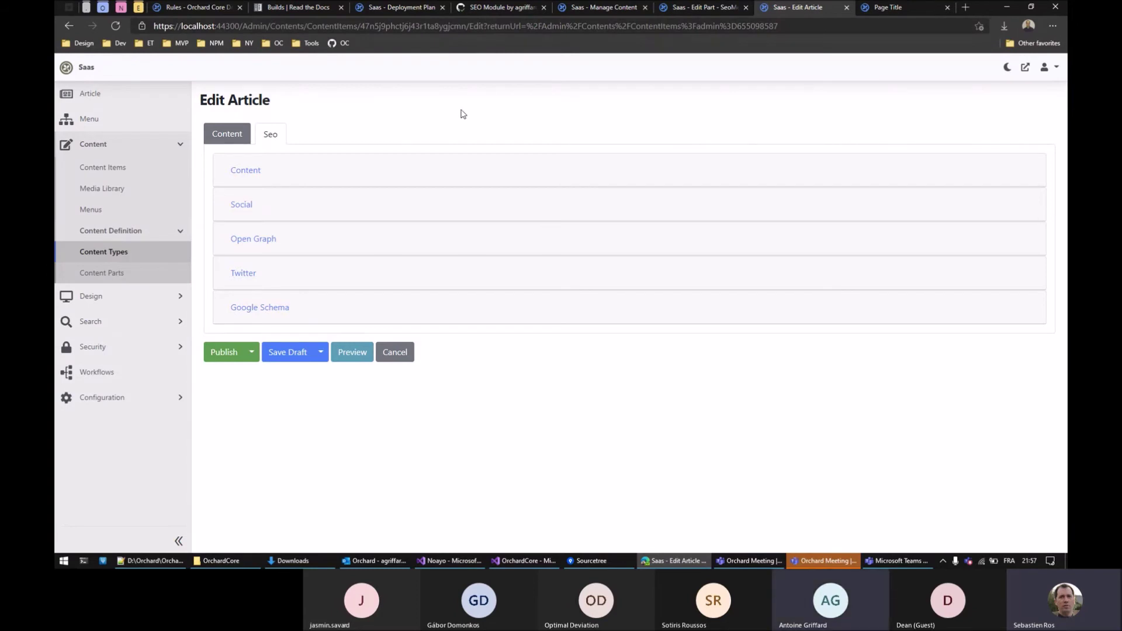
Expand and collapse the Content and Twitter sections in turn, and return to the SEO Module pull request on GitHub
{"action": "left_click", "coordinate": [231, 170]}
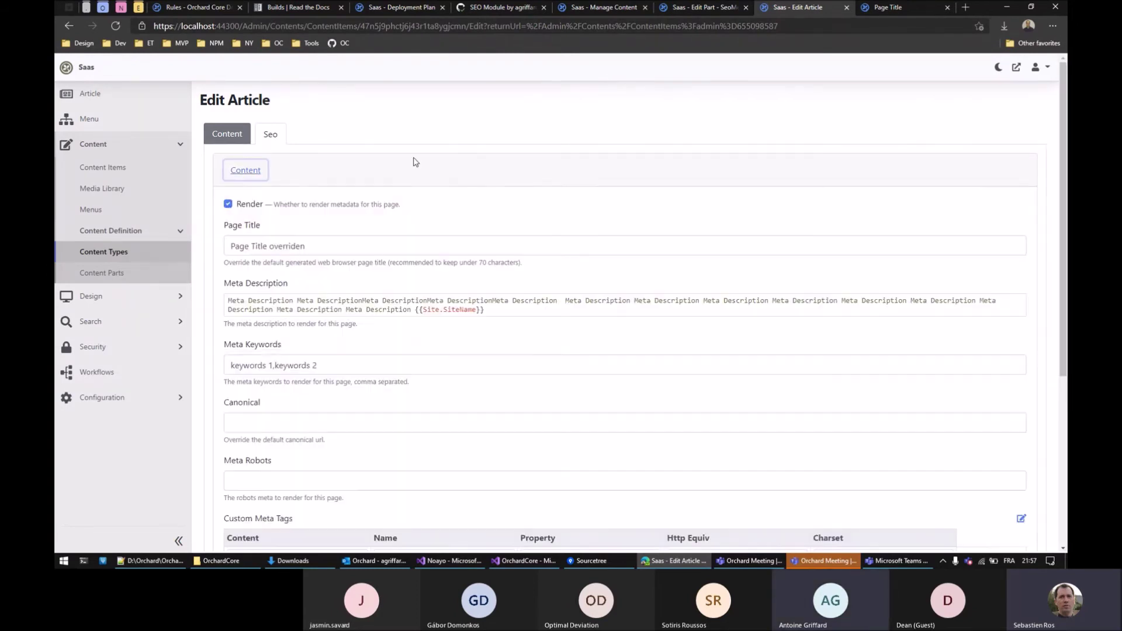
{"action": "left_click", "coordinate": [250, 173]}
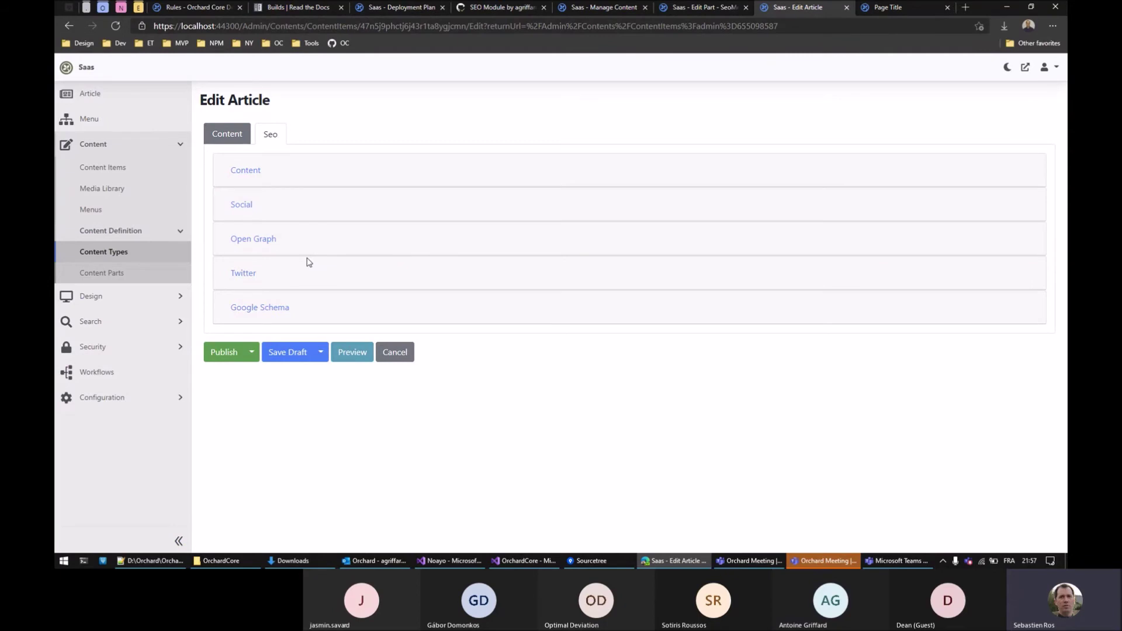
{"action": "left_click", "coordinate": [249, 274]}
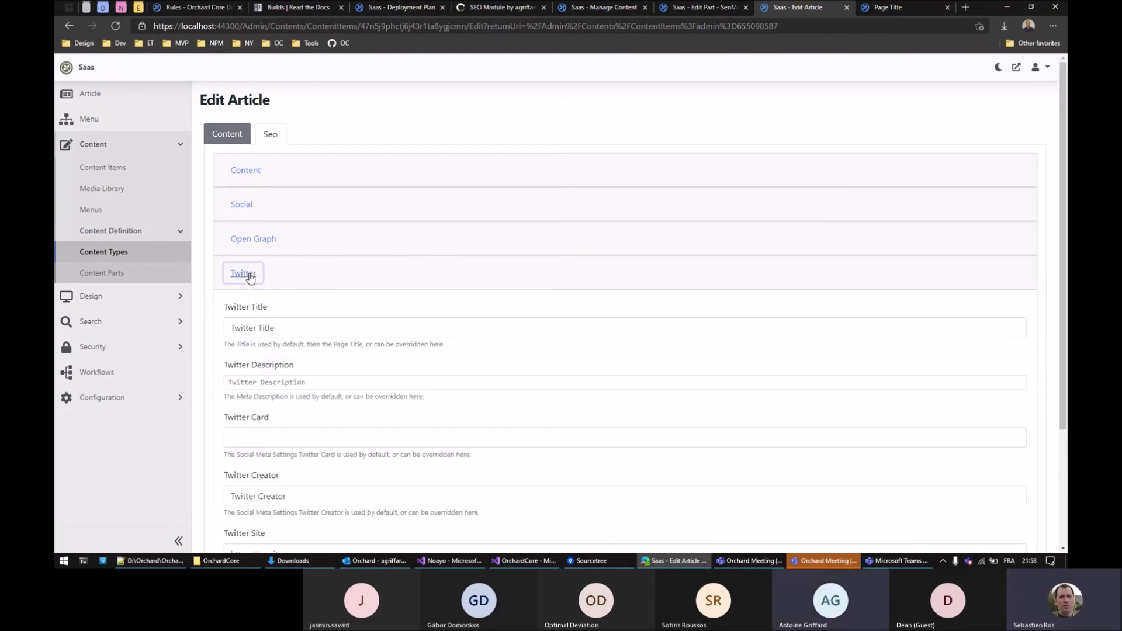
{"action": "left_click", "coordinate": [252, 277]}
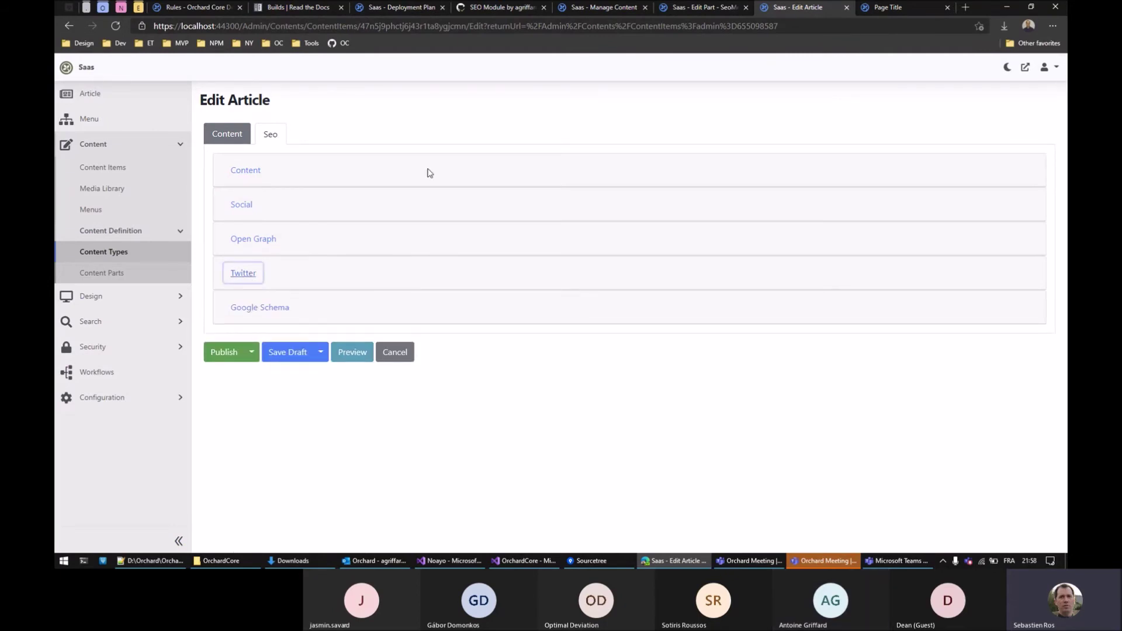
{"action": "left_click", "coordinate": [488, 9]}
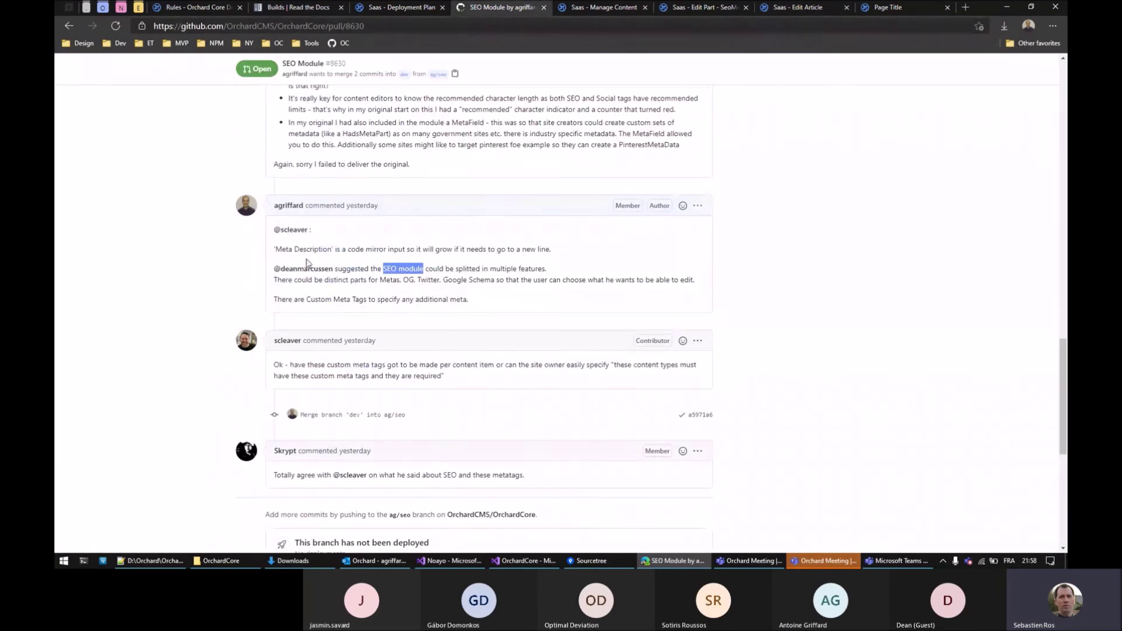
Highlight the reply about the Meta Description code mirror input and reread the remaining pull request comments
{"action": "left_click_drag", "start_coordinate": [334, 250], "coordinate": [578, 253]}
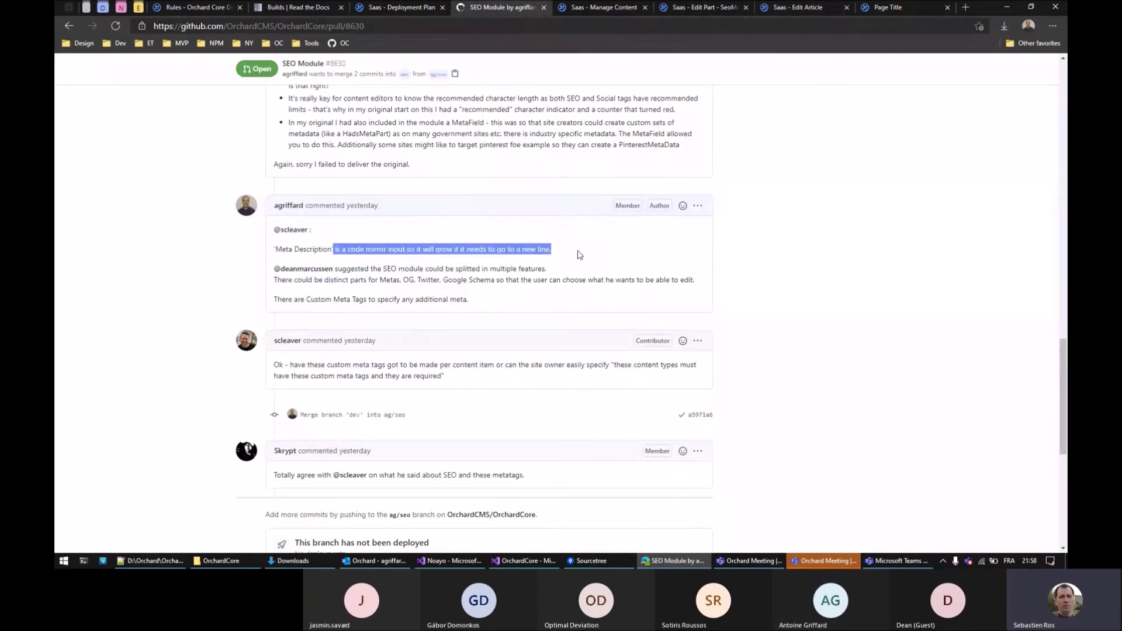
{"action": "left_click", "coordinate": [507, 273]}
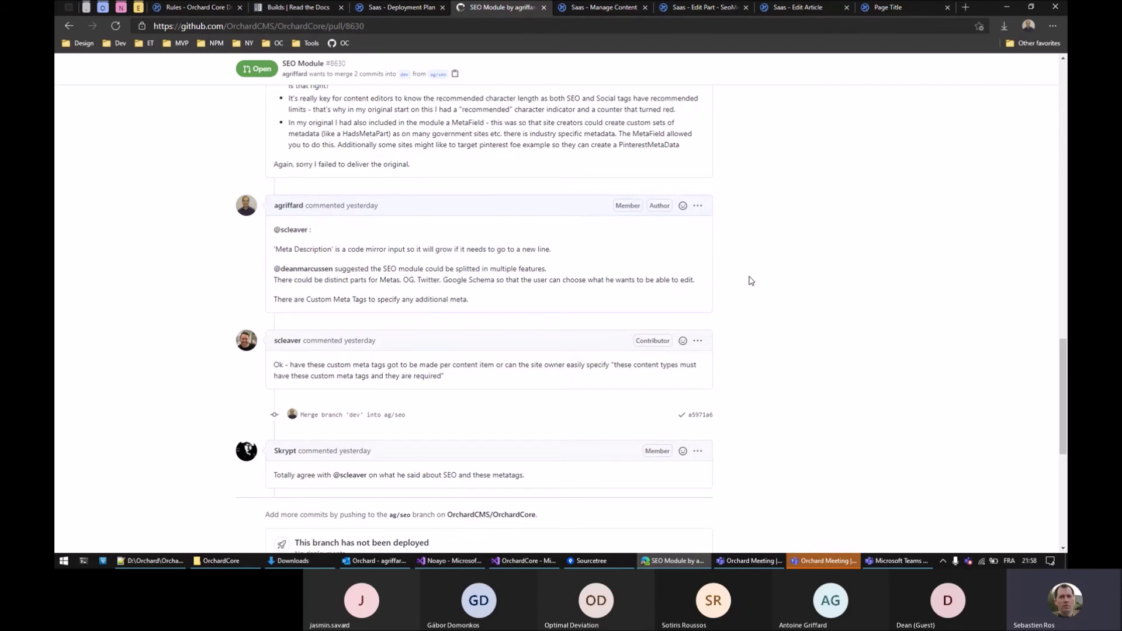
{"action": "scroll", "coordinate": [754, 233], "scroll_direction": "down", "scroll_amount": 3}
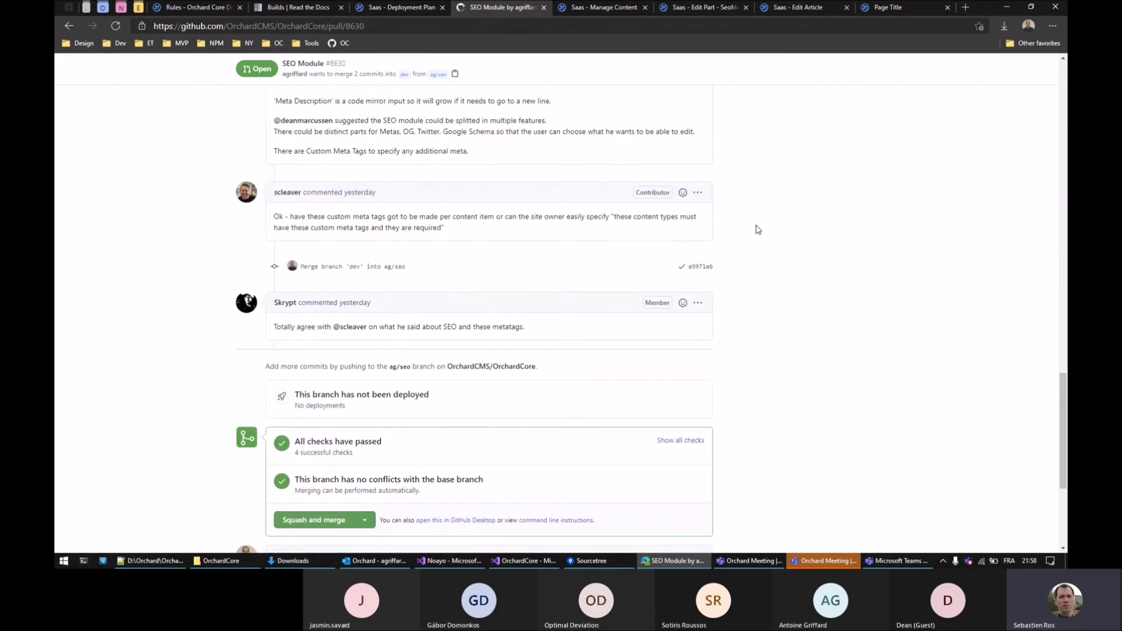
{"action": "scroll", "coordinate": [758, 230], "scroll_direction": "up", "scroll_amount": 3}
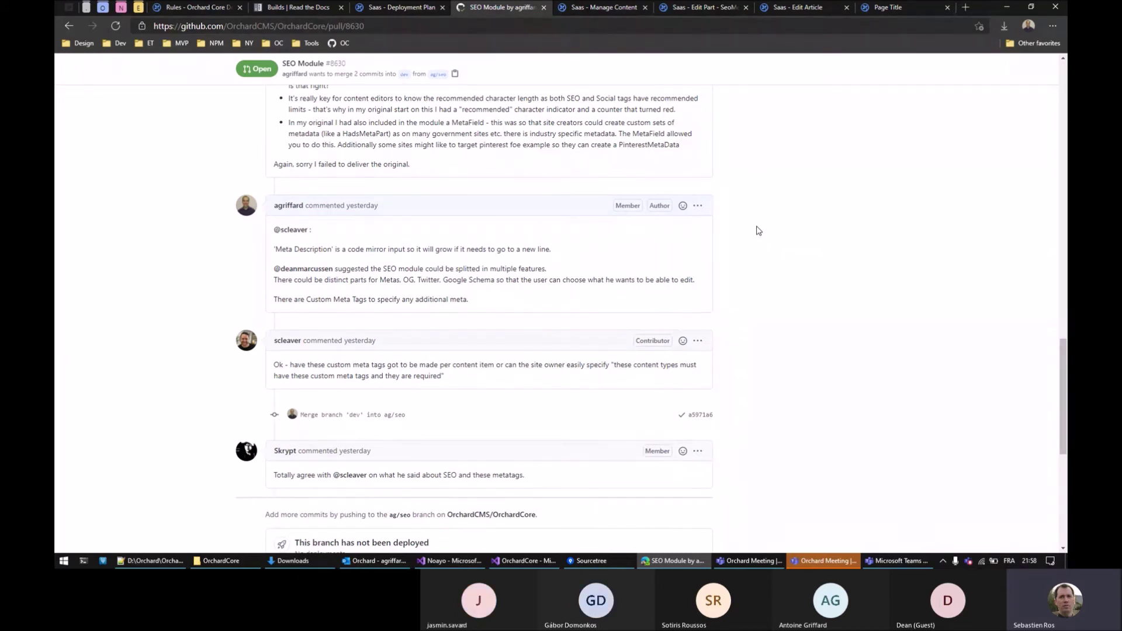
Open the linked HTML META SEO issue #2148 in its own tab, read through its proposal and timeline, and close it
{"action": "scroll", "coordinate": [756, 229], "scroll_direction": "up", "scroll_amount": 15}
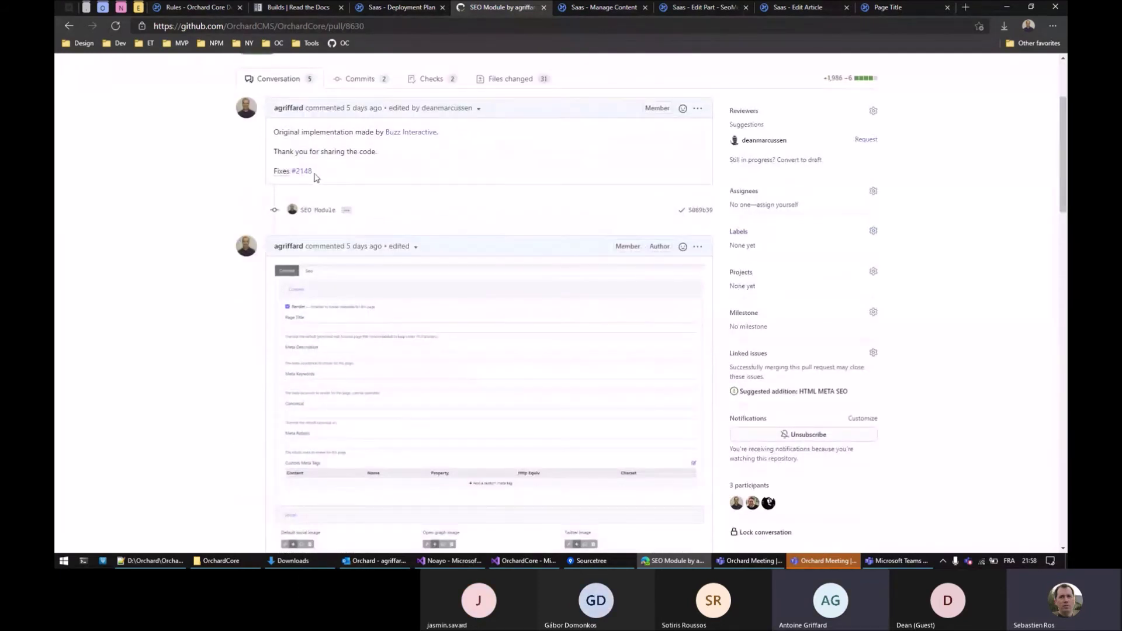
{"action": "middle_click", "coordinate": [511, 80]}
{"action": "left_click", "coordinate": [537, 9]}
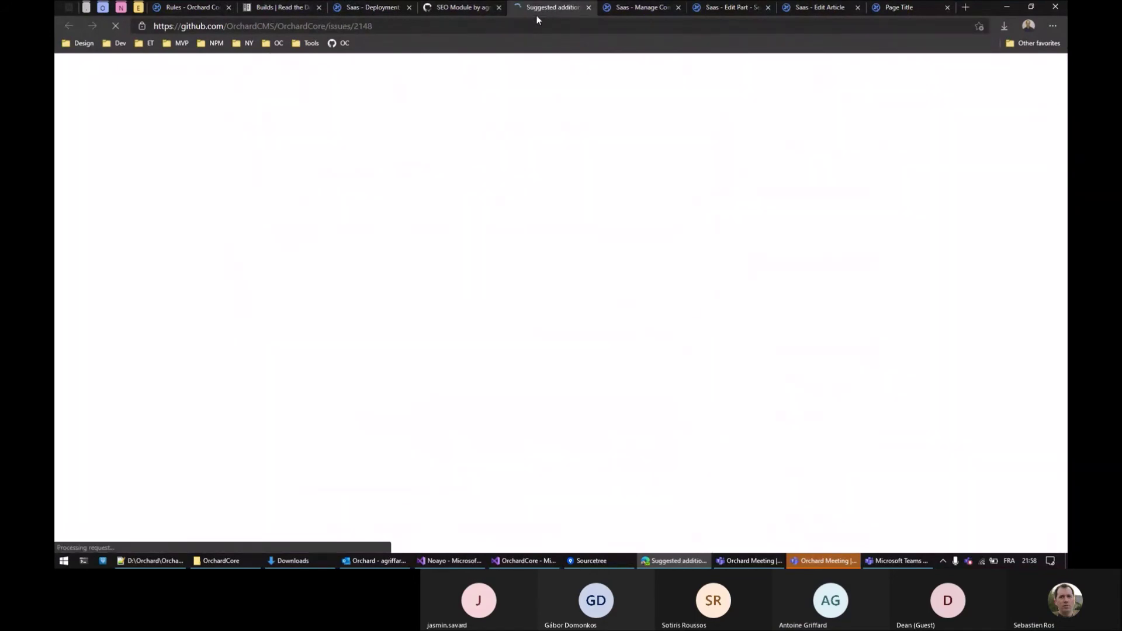
{"action": "scroll", "coordinate": [169, 268], "scroll_direction": "down", "scroll_amount": 5}
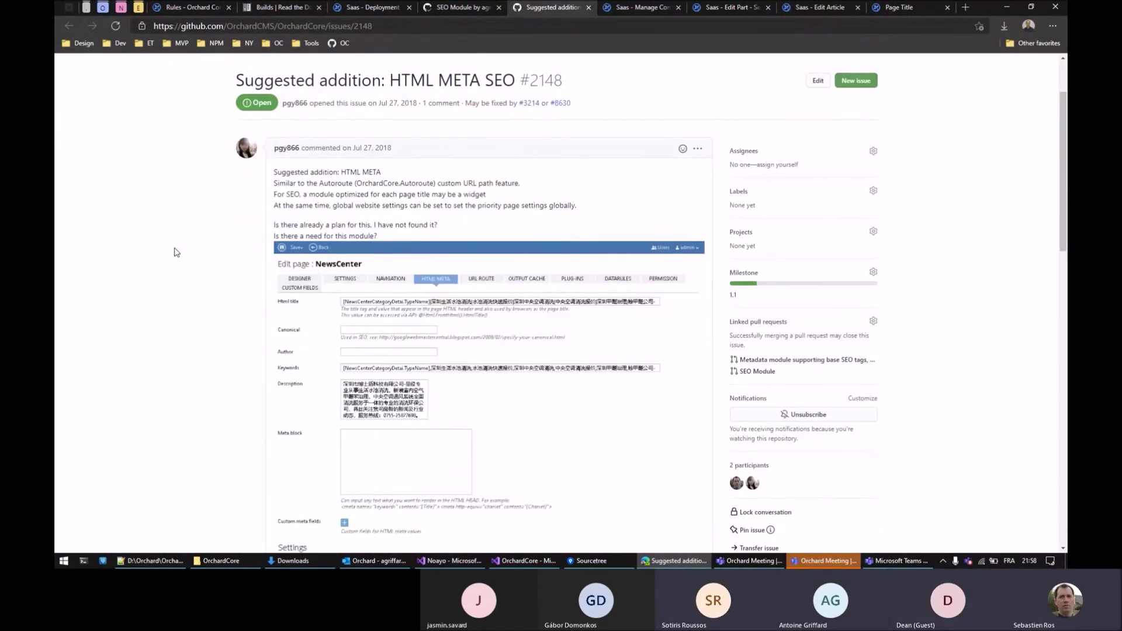
{"action": "scroll", "coordinate": [181, 243], "scroll_direction": "down", "scroll_amount": 3}
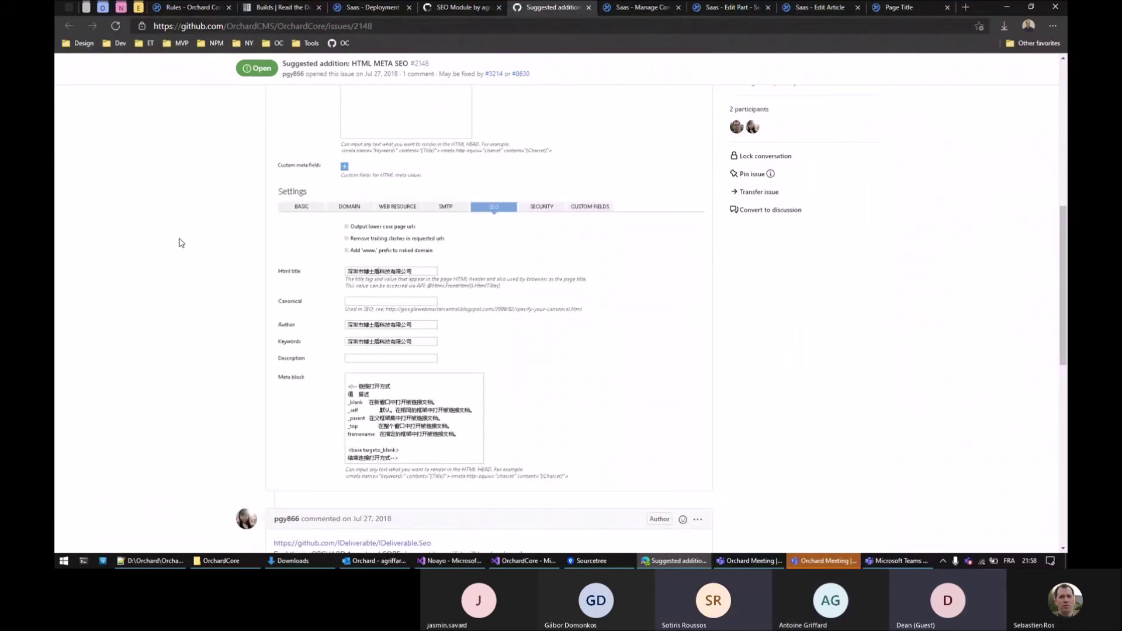
{"action": "scroll", "coordinate": [181, 242], "scroll_direction": "down", "scroll_amount": 3}
{"action": "scroll", "coordinate": [182, 242], "scroll_direction": "down", "scroll_amount": 8}
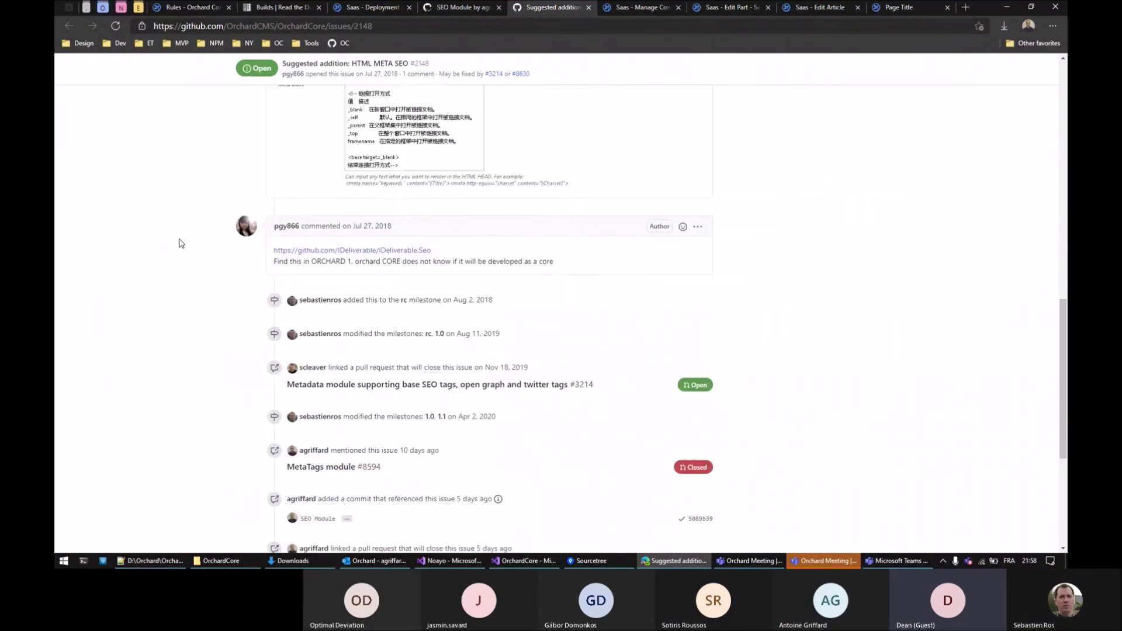
{"action": "scroll", "coordinate": [181, 242], "scroll_direction": "up", "scroll_amount": 15}
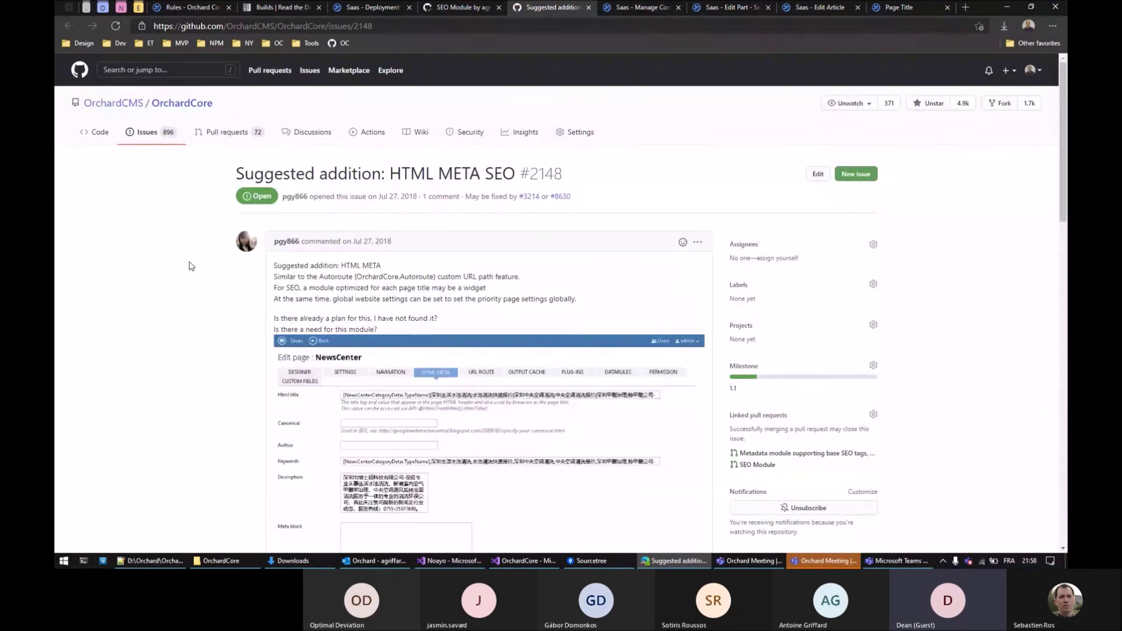
{"action": "key", "text": "ctrl+w"}
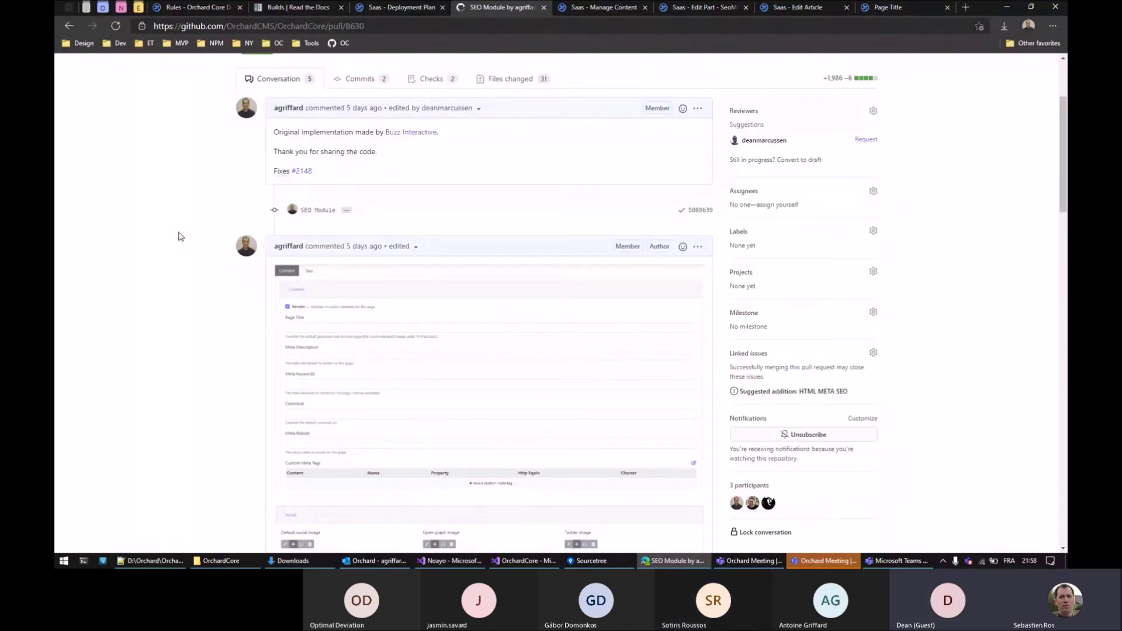
Hide the browser's favorites bar and examine the pull request's SEO settings screenshot and the contributor's list of suggestions
{"action": "scroll", "coordinate": [181, 236], "scroll_direction": "down", "scroll_amount": 3}
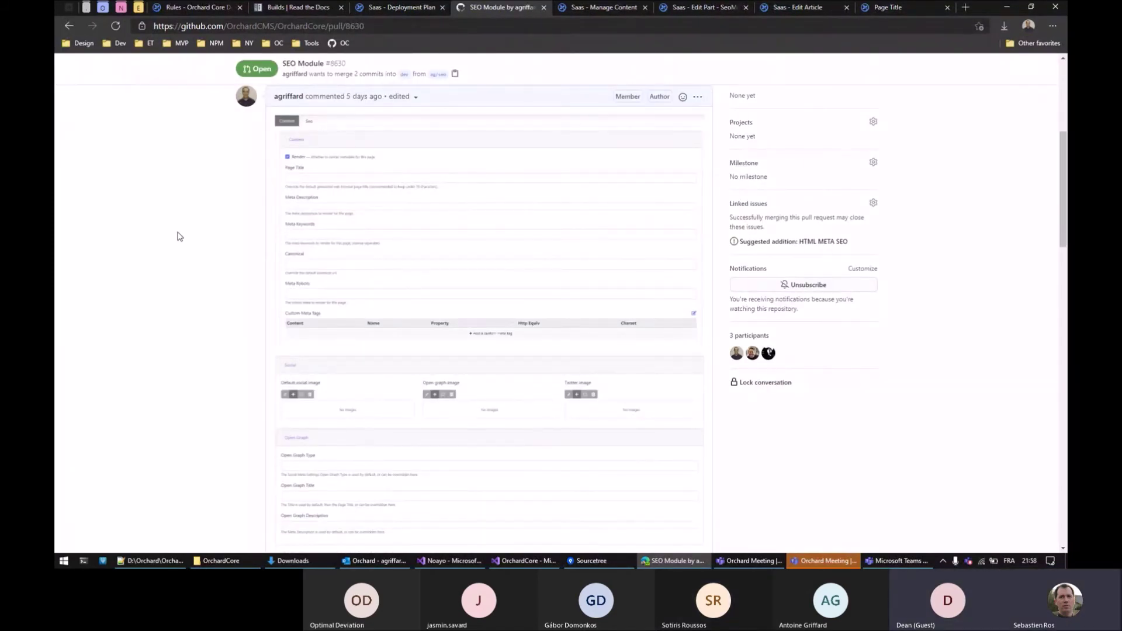
{"action": "scroll", "coordinate": [179, 236], "scroll_direction": "down", "scroll_amount": 3}
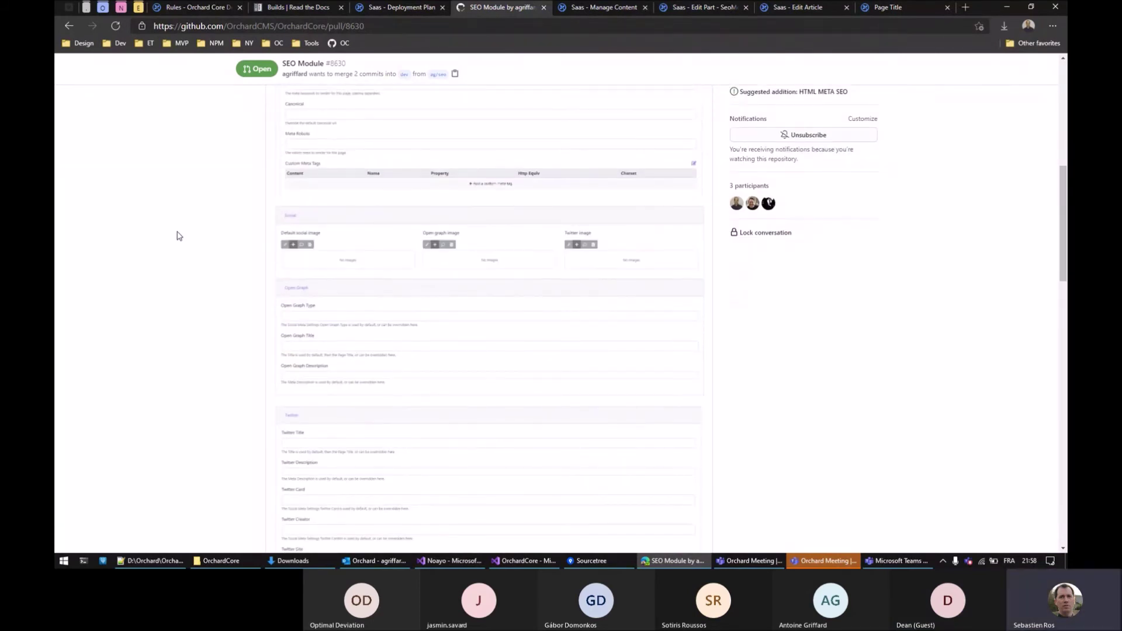
{"action": "key", "text": "ctrl+shift+b"}
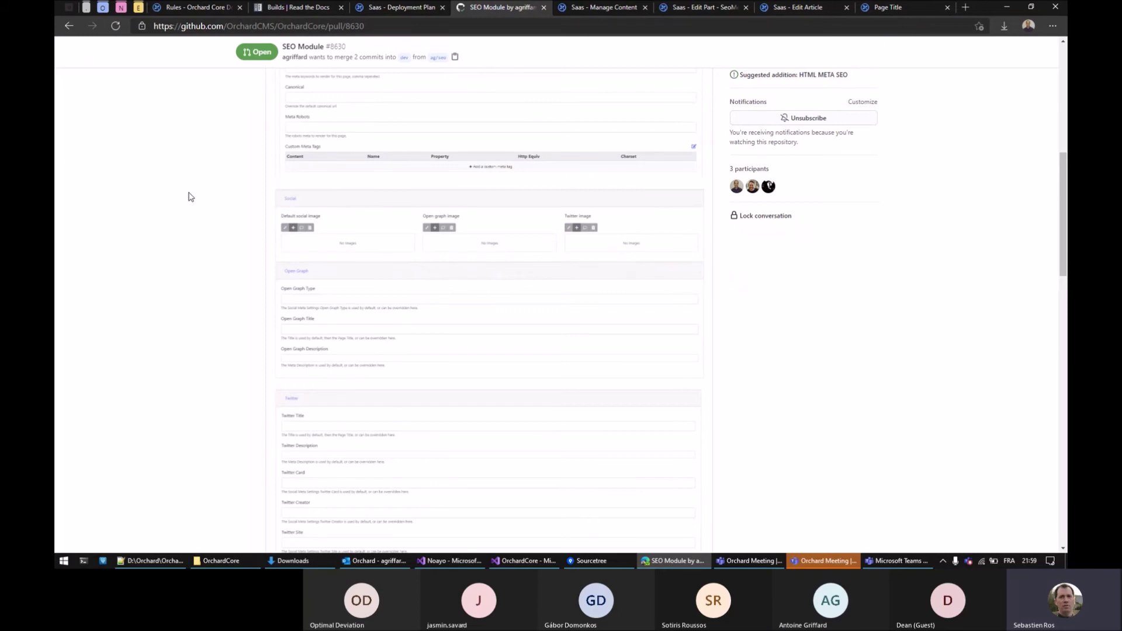
{"action": "scroll", "coordinate": [196, 193], "scroll_direction": "down", "scroll_amount": 3}
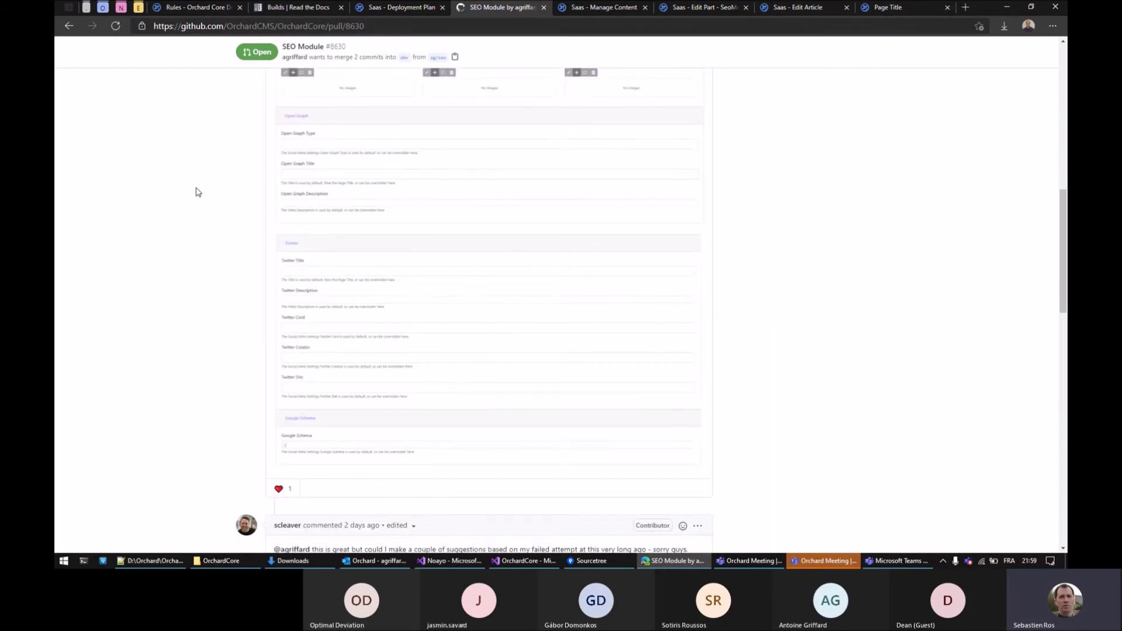
{"action": "mouse_move", "coordinate": [291, 490]}
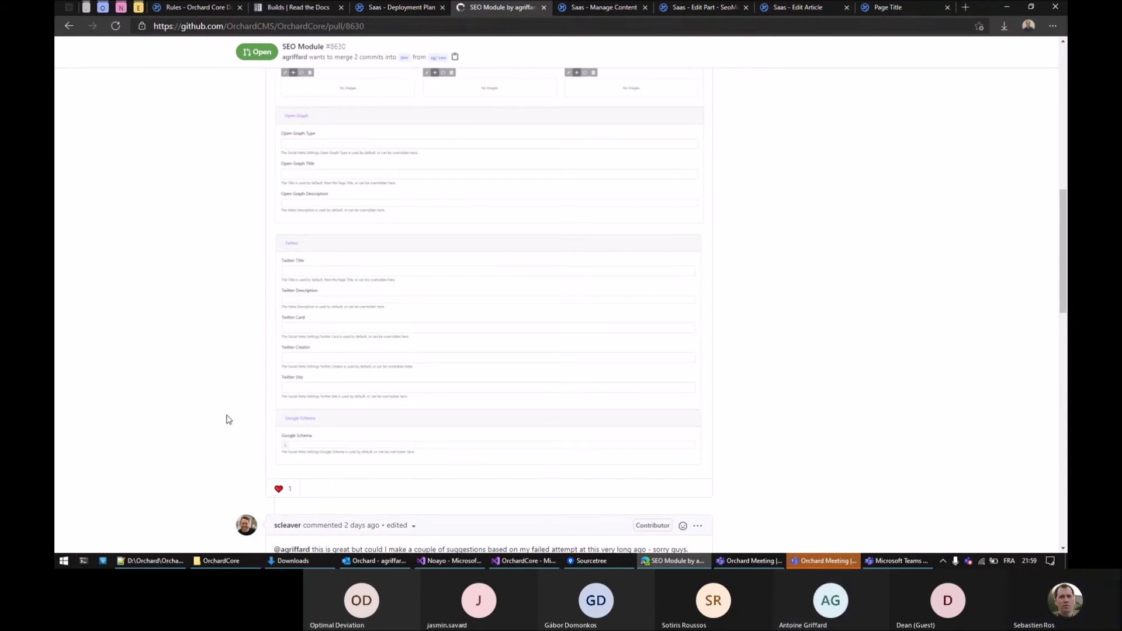
{"action": "scroll", "coordinate": [228, 420], "scroll_direction": "down", "scroll_amount": 6}
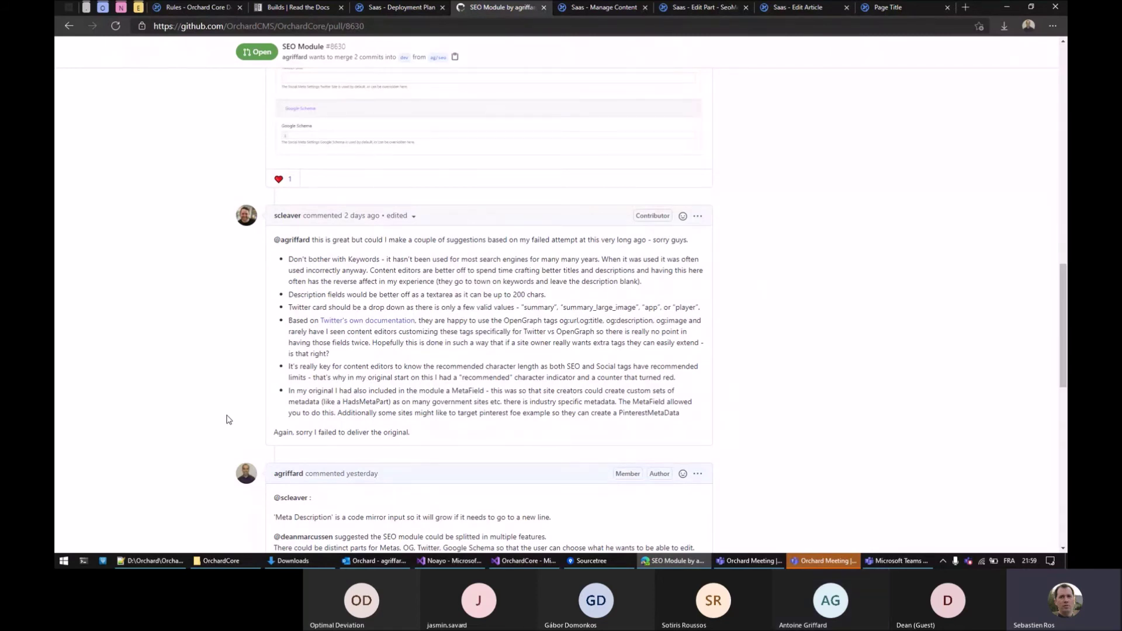
Open Twitter's own documentation from the suggestions comment in a new tab and read the Cards guide through Twitter Cards and Open Graph
{"action": "right_click", "coordinate": [381, 320]}
{"action": "left_click", "coordinate": [418, 330]}
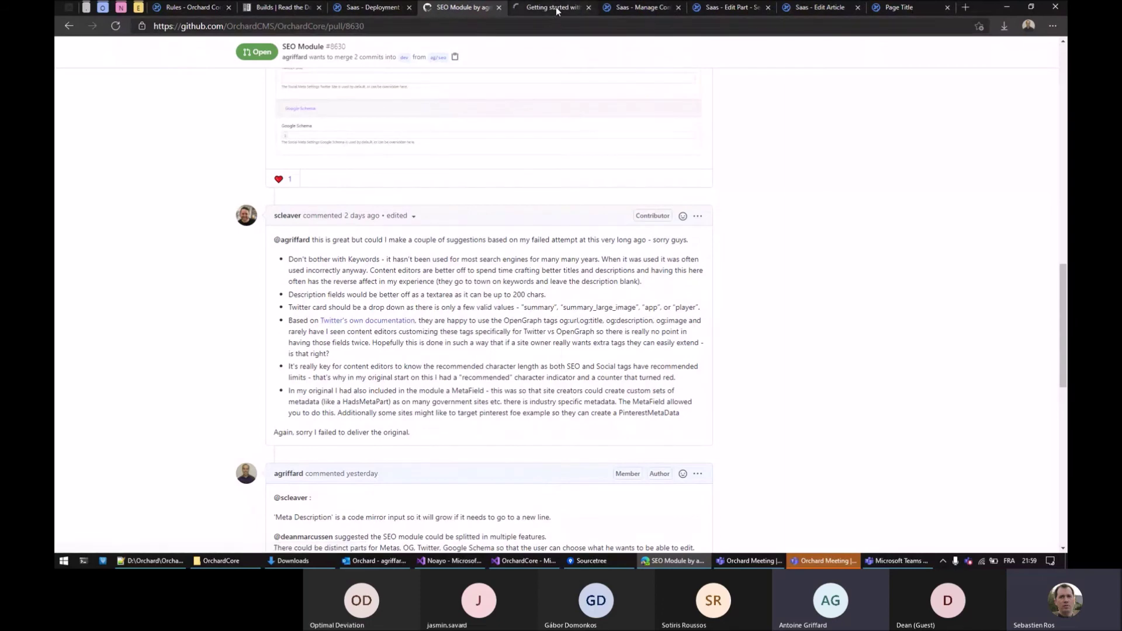
{"action": "left_click", "coordinate": [555, 7]}
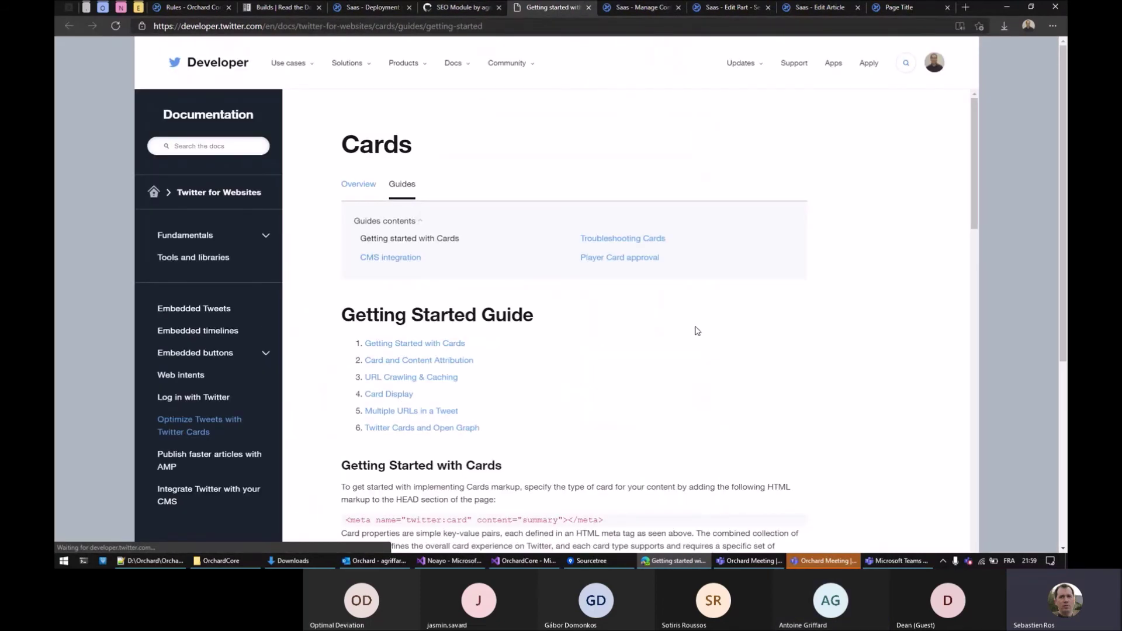
{"action": "scroll", "coordinate": [696, 328], "scroll_direction": "down", "scroll_amount": 5}
{"action": "scroll", "coordinate": [748, 234], "scroll_direction": "down", "scroll_amount": 8}
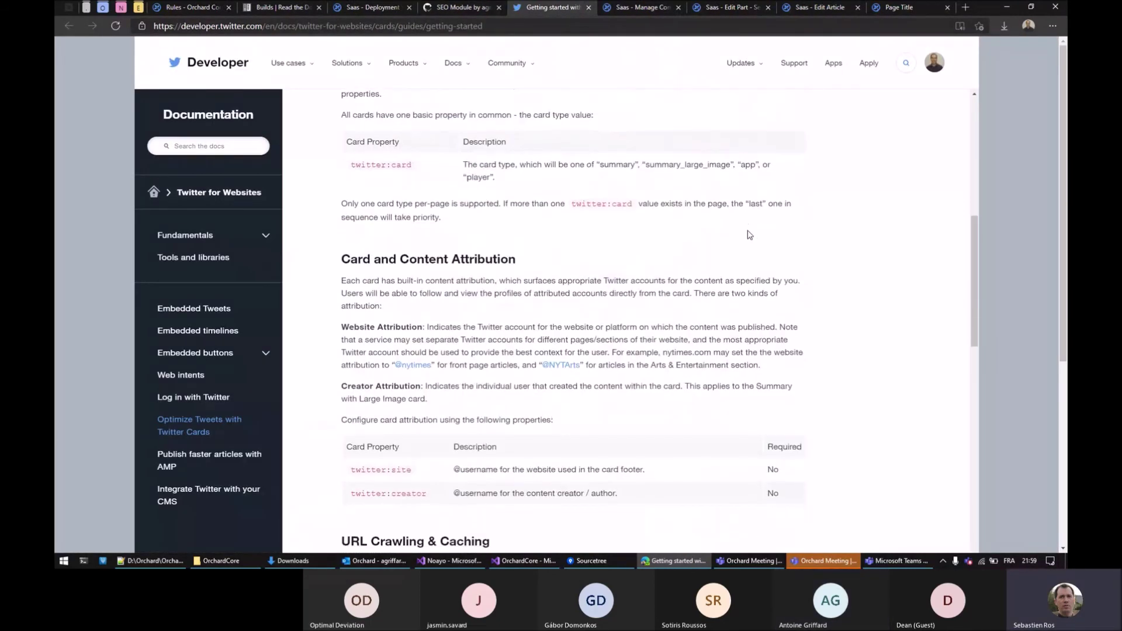
{"action": "scroll", "coordinate": [749, 234], "scroll_direction": "down", "scroll_amount": 8}
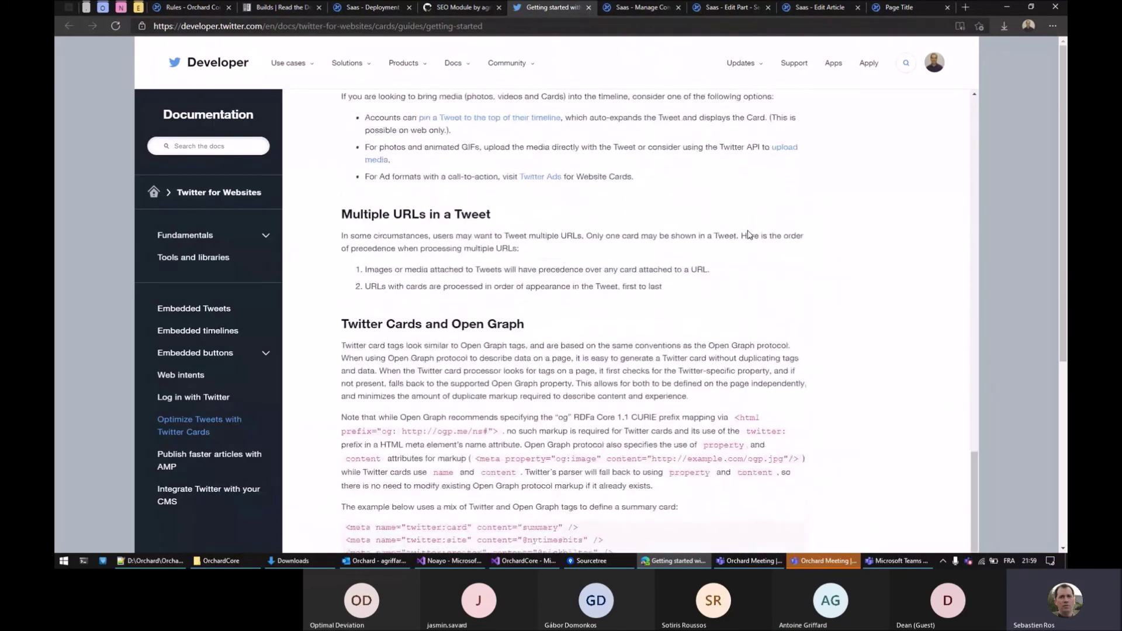
{"action": "scroll", "coordinate": [749, 234], "scroll_direction": "down", "scroll_amount": 3}
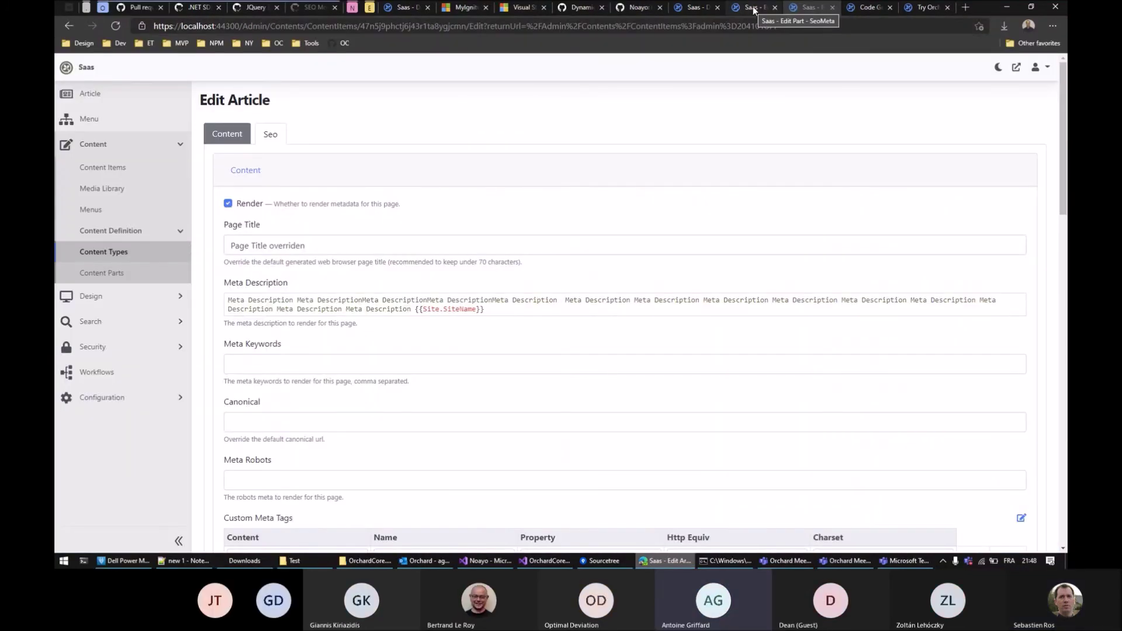
In the Article type's SeoMeta part settings, disable Display Keywords, Custom Meta Tags, Open Graph, Twitter and Google Schema
{"action": "left_click", "coordinate": [752, 9]}
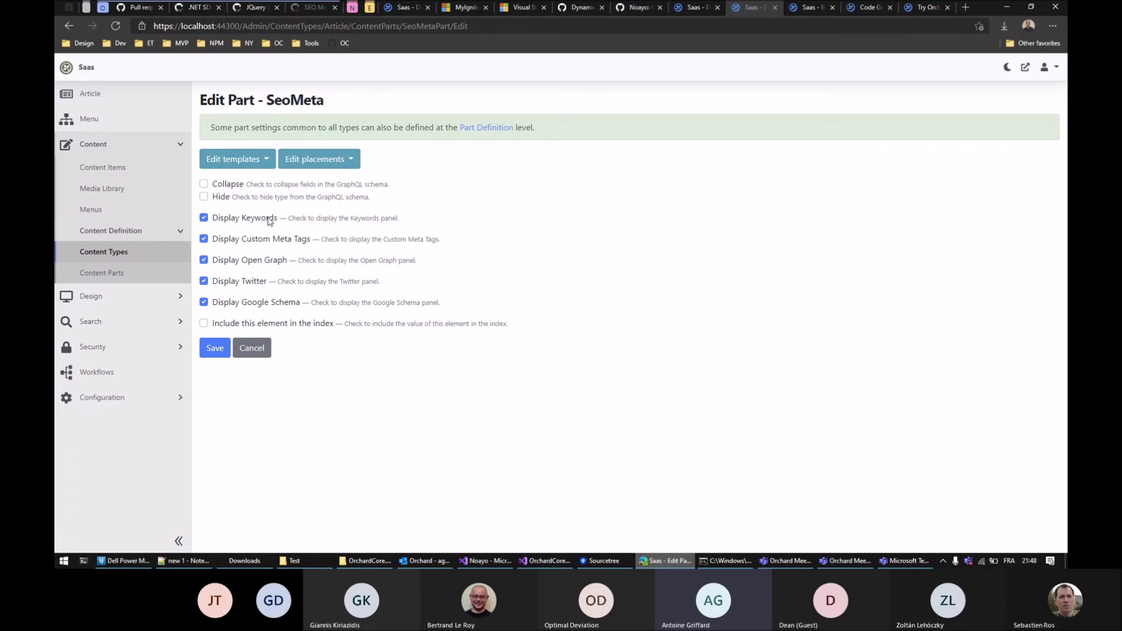
{"action": "double_click", "coordinate": [268, 101]}
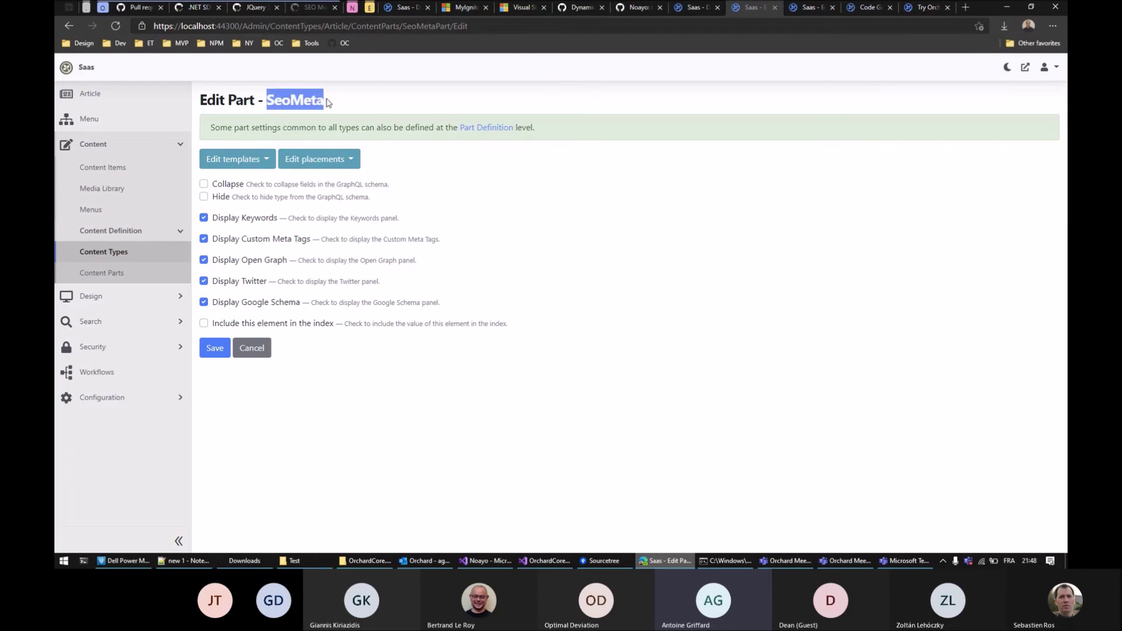
{"action": "left_click", "coordinate": [367, 107]}
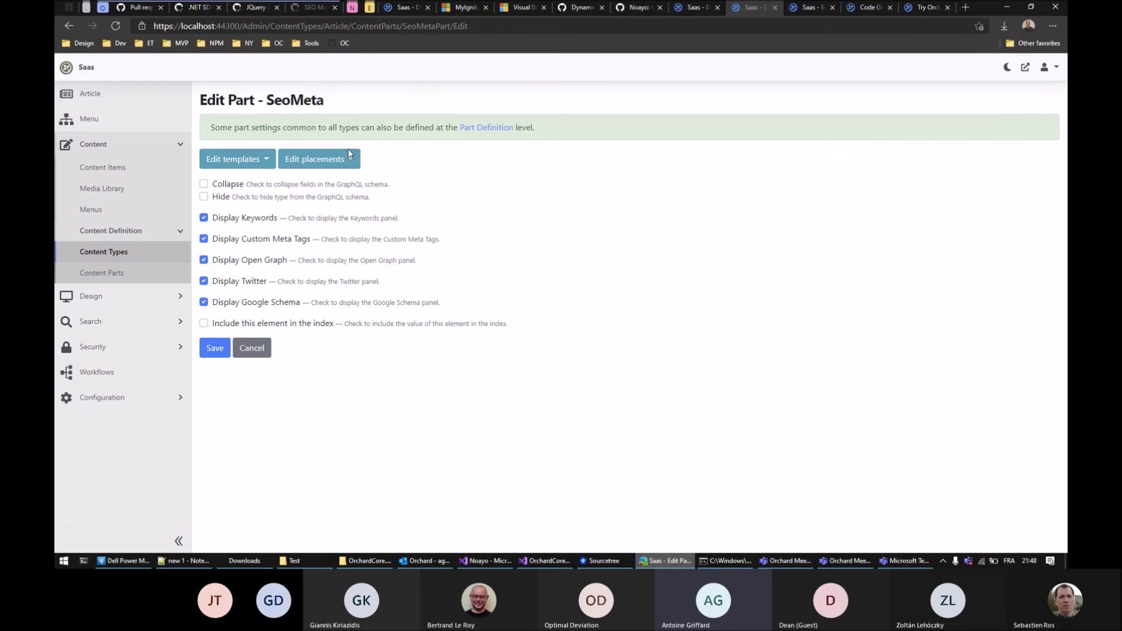
{"action": "left_click", "coordinate": [259, 221]}
{"action": "left_click", "coordinate": [260, 241]}
{"action": "left_click", "coordinate": [255, 262]}
{"action": "left_click", "coordinate": [258, 283]}
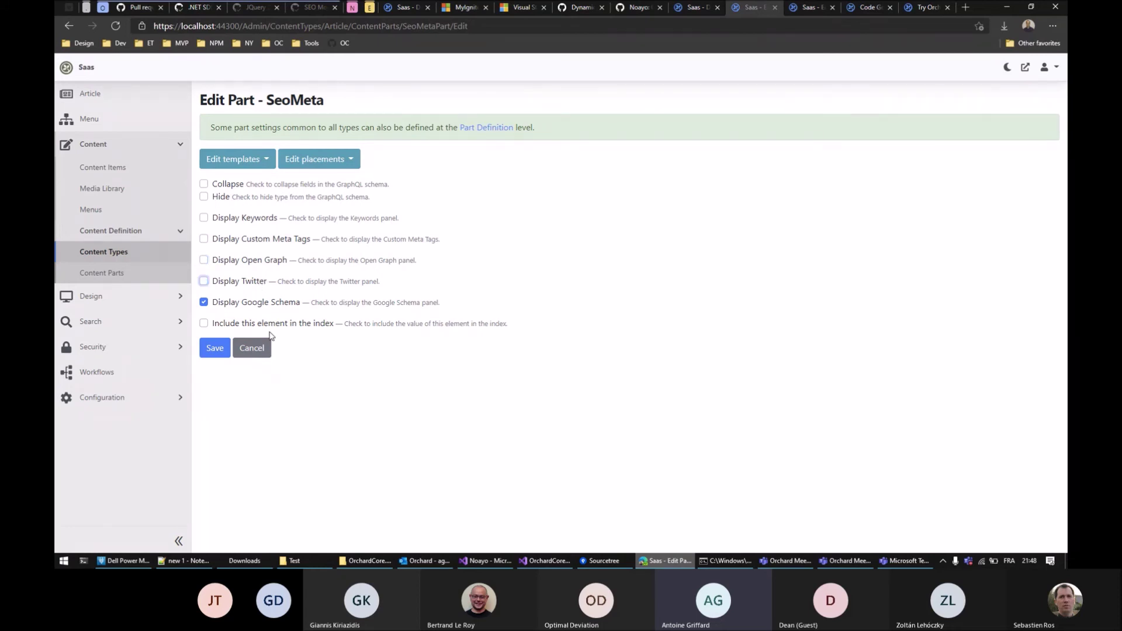
{"action": "left_click", "coordinate": [273, 304]}
Switch to the article's Seo settings and examine the Content, Custom Meta Tags, Social and Open Graph sections
{"action": "left_click", "coordinate": [810, 8]}
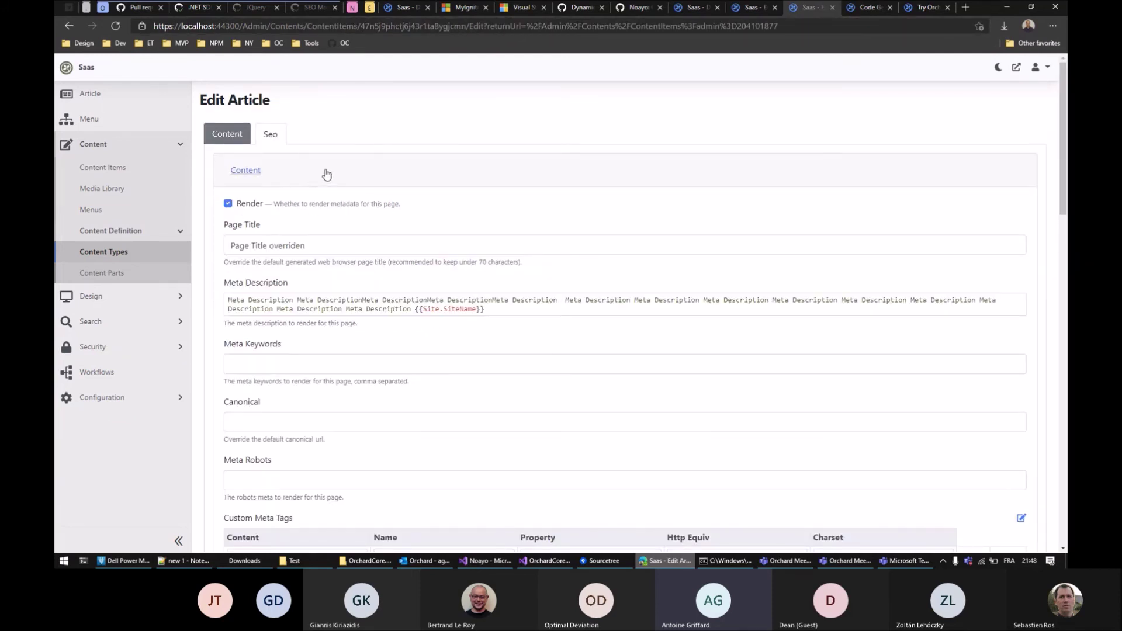
{"action": "scroll", "coordinate": [326, 177], "scroll_direction": "down", "scroll_amount": 5}
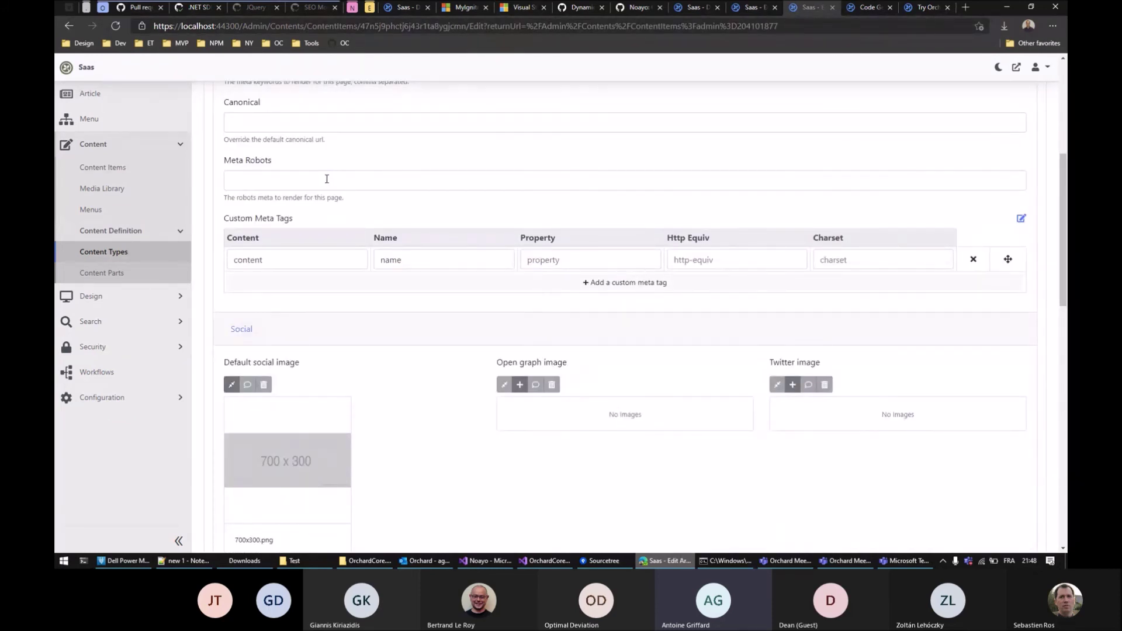
{"action": "scroll", "coordinate": [326, 178], "scroll_direction": "up", "scroll_amount": 5}
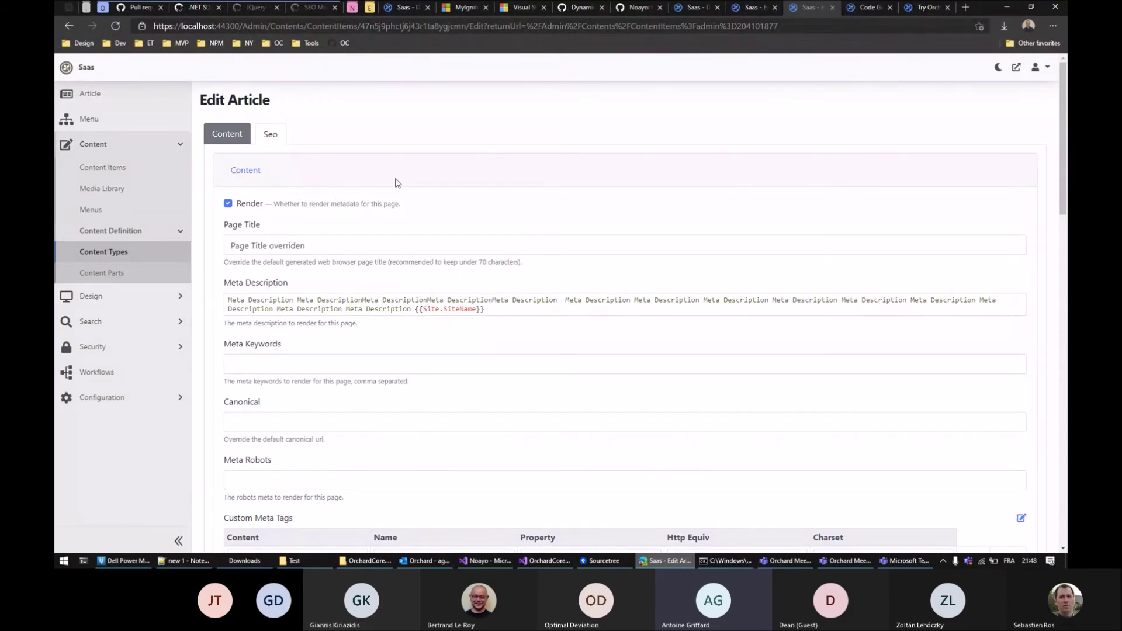
{"action": "scroll", "coordinate": [393, 184], "scroll_direction": "down", "scroll_amount": 8}
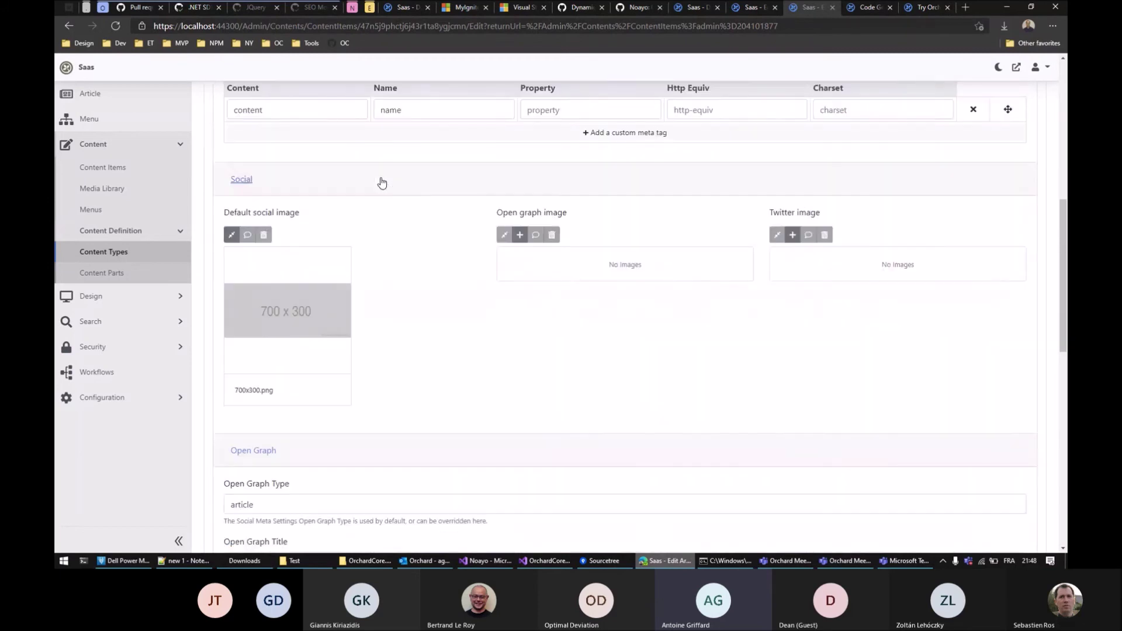
{"action": "scroll", "coordinate": [381, 183], "scroll_direction": "down", "scroll_amount": 6}
{"action": "scroll", "coordinate": [374, 193], "scroll_direction": "up", "scroll_amount": 20}
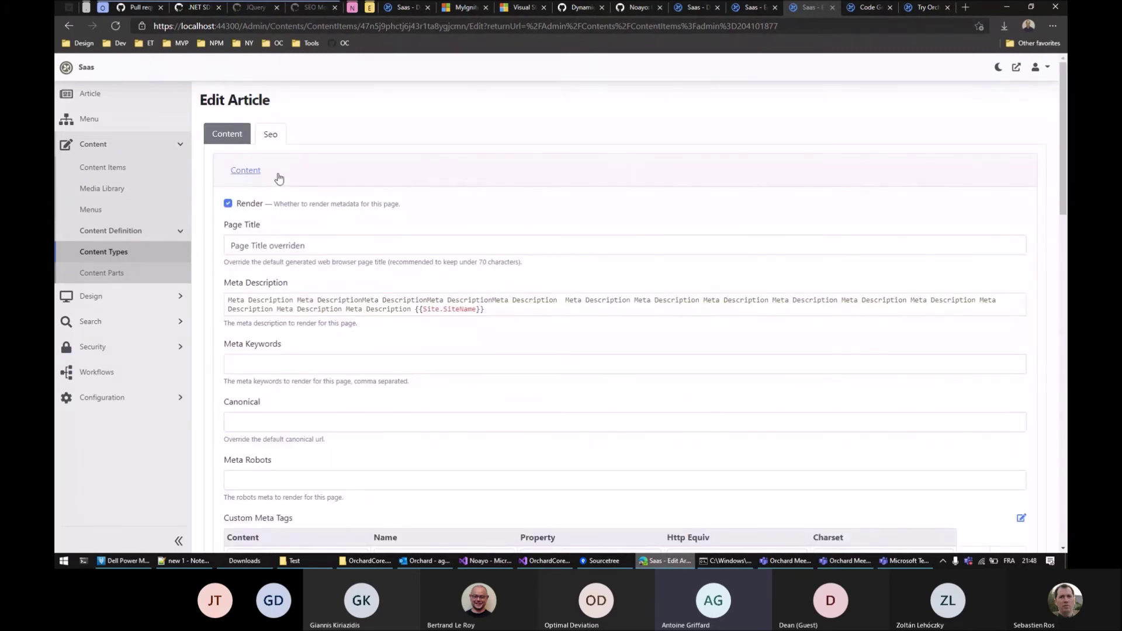
Collapse the article's Content, Social, Open Graph, Twitter and Google Schema sections, and return to the SeoMeta part settings
{"action": "left_click", "coordinate": [256, 172]}
{"action": "left_click", "coordinate": [251, 208]}
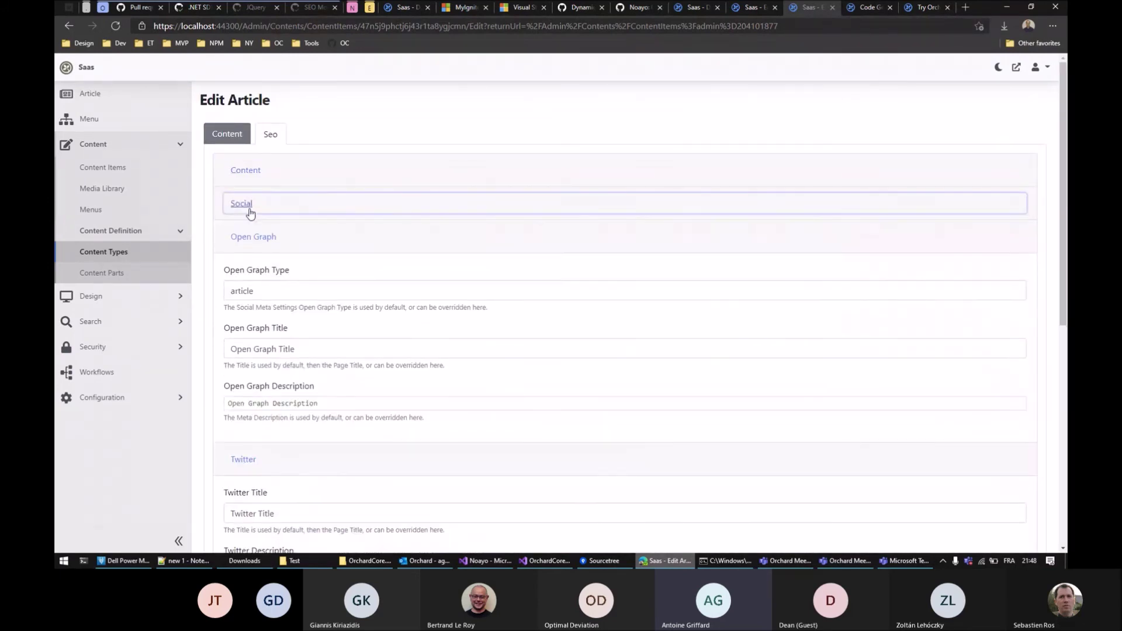
{"action": "left_click", "coordinate": [251, 237]}
{"action": "left_click", "coordinate": [248, 269]}
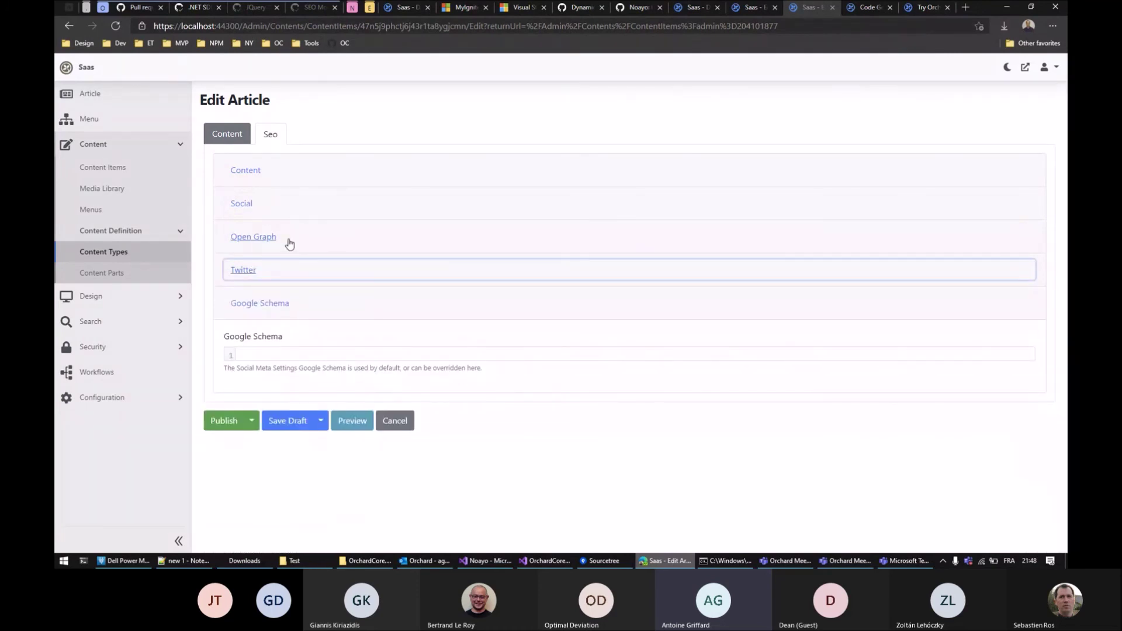
{"action": "left_click", "coordinate": [270, 304]}
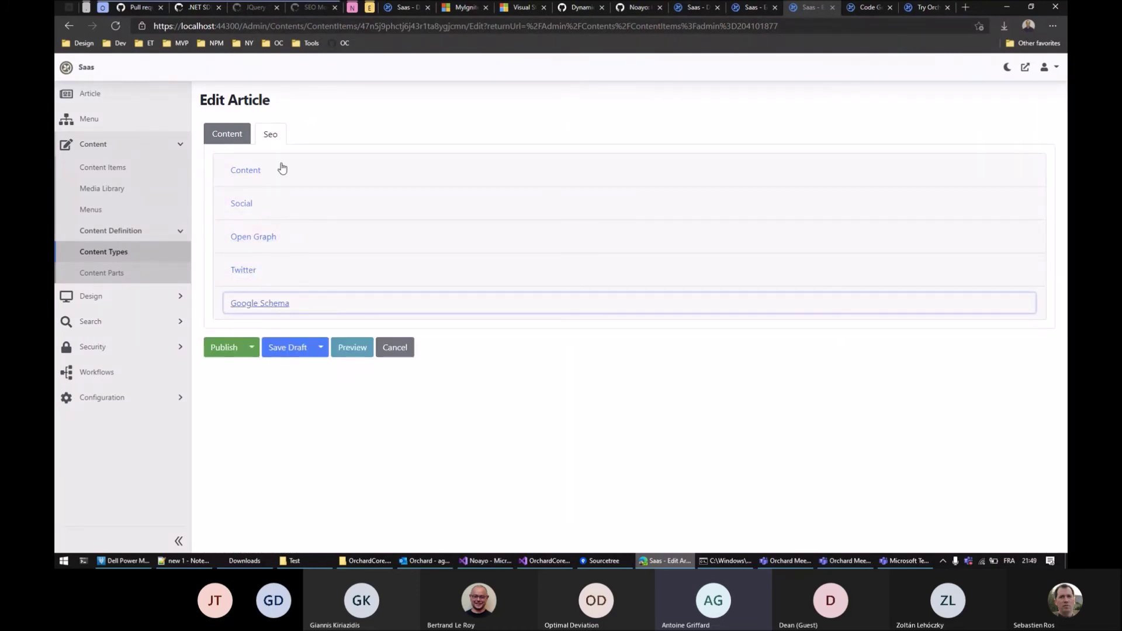
{"action": "left_click", "coordinate": [759, 7]}
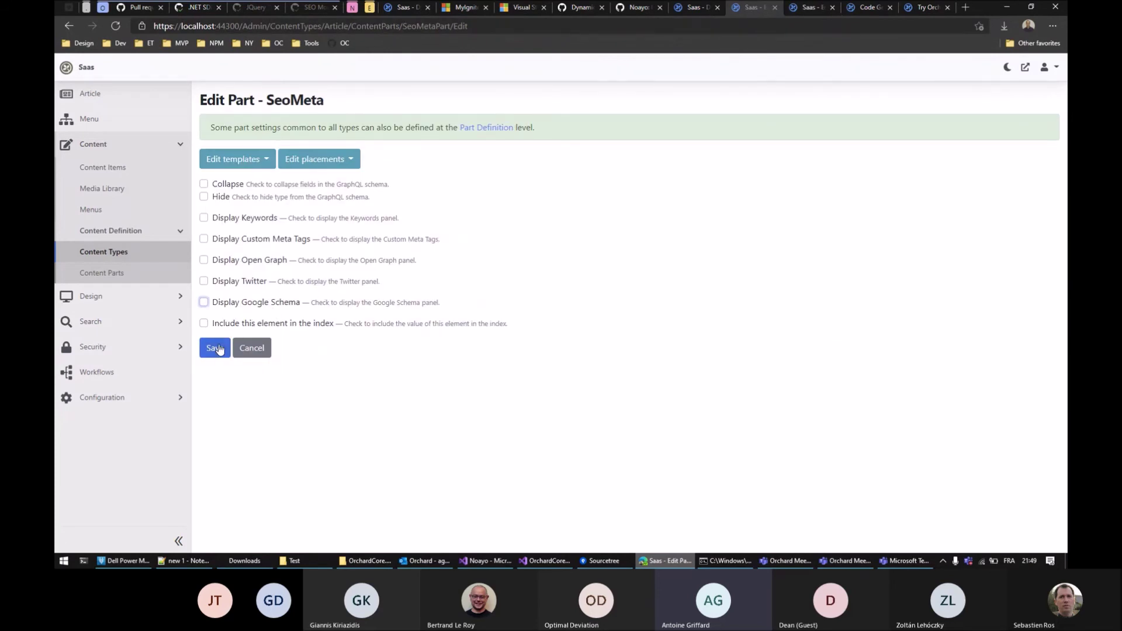
Save the Article type's SeoMeta part settings, reload the article being edited and show its Seo settings
{"action": "left_click", "coordinate": [216, 348]}
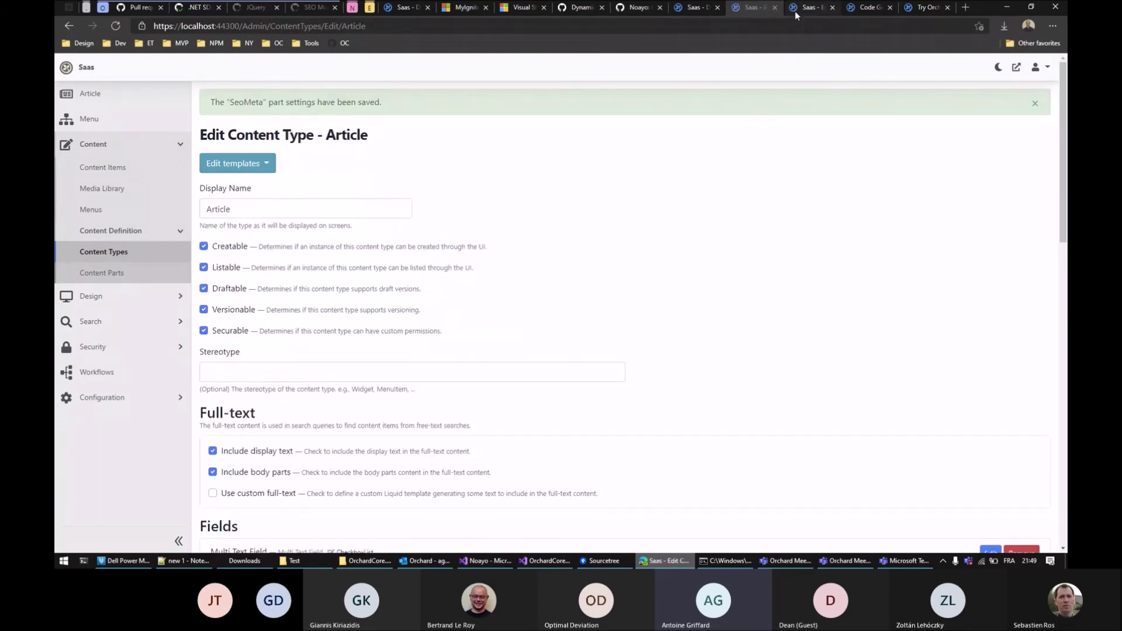
{"action": "left_click", "coordinate": [796, 13]}
{"action": "left_click", "coordinate": [389, 26]}
{"action": "key", "text": "Return"}
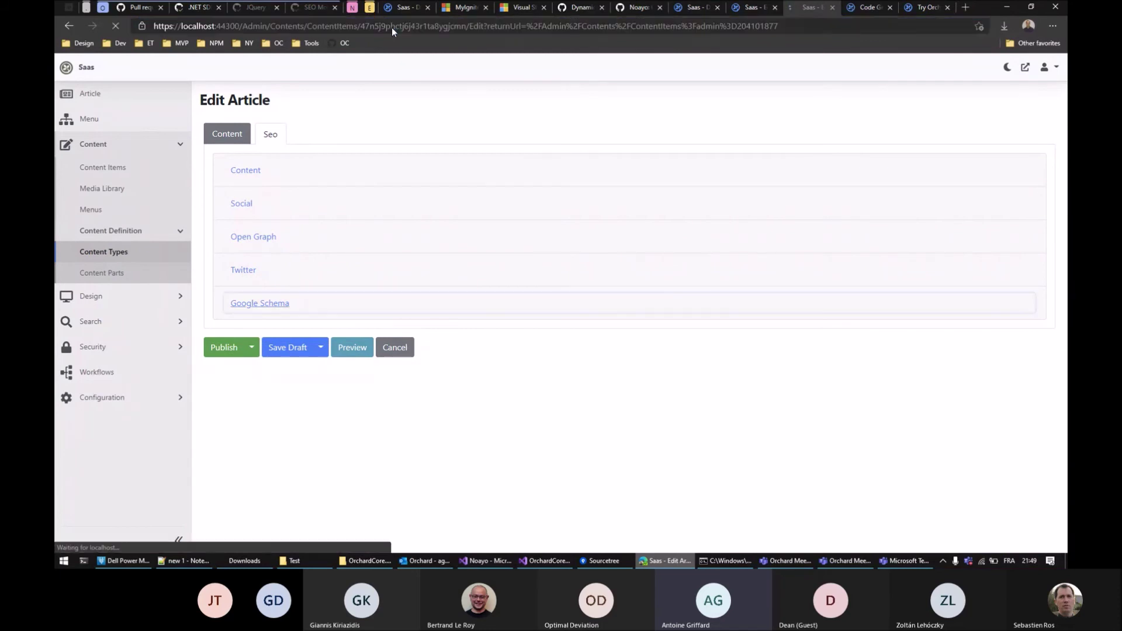
{"action": "left_click", "coordinate": [269, 139]}
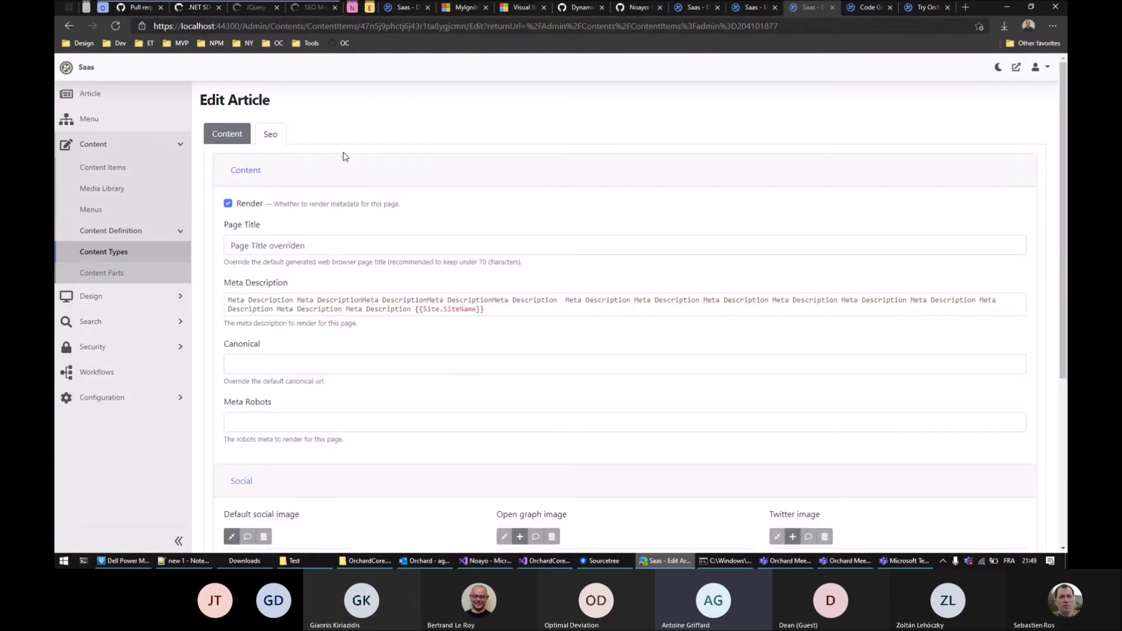
Examine the reduced set of fields in the article's Content and Social sections
{"action": "scroll", "coordinate": [344, 156], "scroll_direction": "down", "scroll_amount": 2}
{"action": "scroll", "coordinate": [343, 152], "scroll_direction": "down", "scroll_amount": 2}
{"action": "scroll", "coordinate": [342, 158], "scroll_direction": "up", "scroll_amount": 5}
{"action": "scroll", "coordinate": [332, 179], "scroll_direction": "down", "scroll_amount": 5}
{"action": "scroll", "coordinate": [306, 105], "scroll_direction": "up", "scroll_amount": 4}
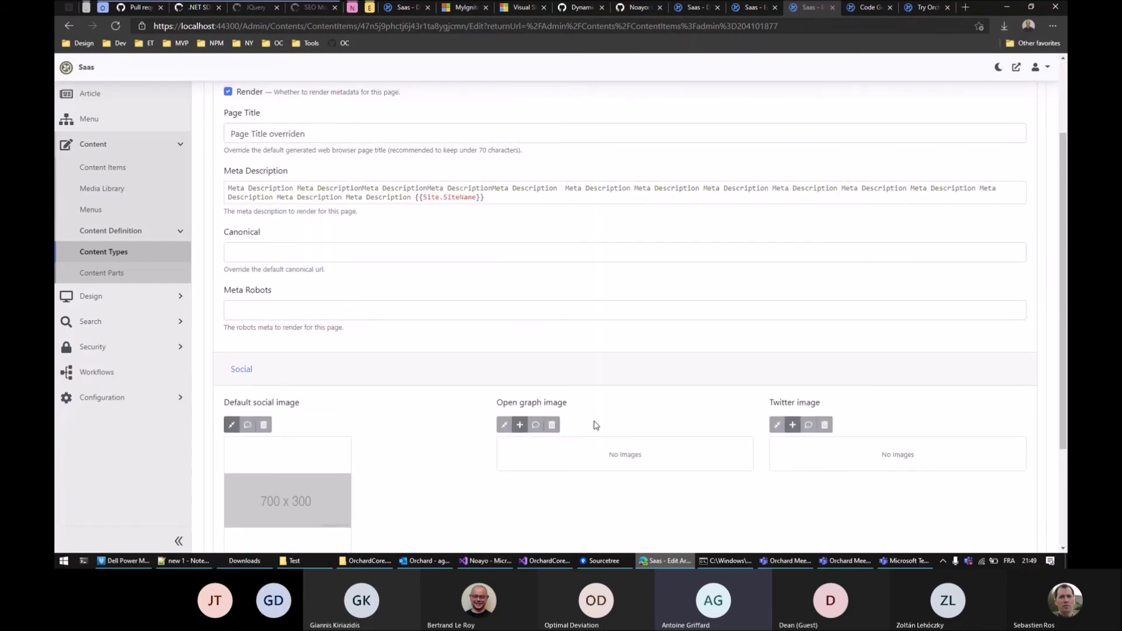
{"action": "scroll", "coordinate": [312, 302], "scroll_direction": "up", "scroll_amount": 2}
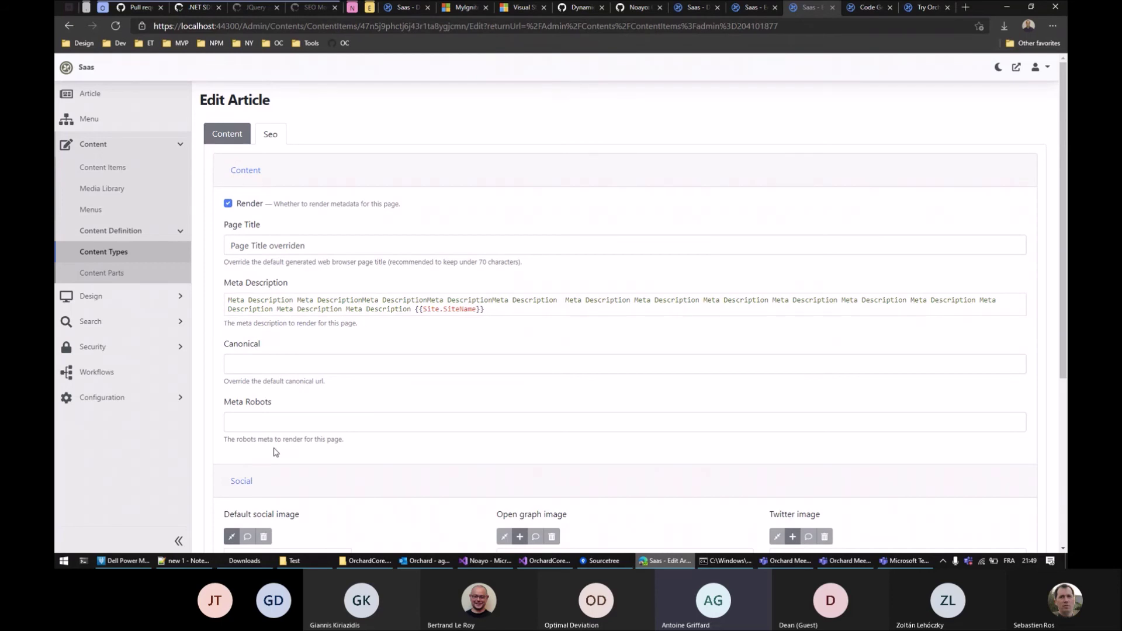
Return to the SeoMeta part settings, enable Display Keywords and Display Custom Meta Tags, and save
{"action": "left_click", "coordinate": [748, 7]}
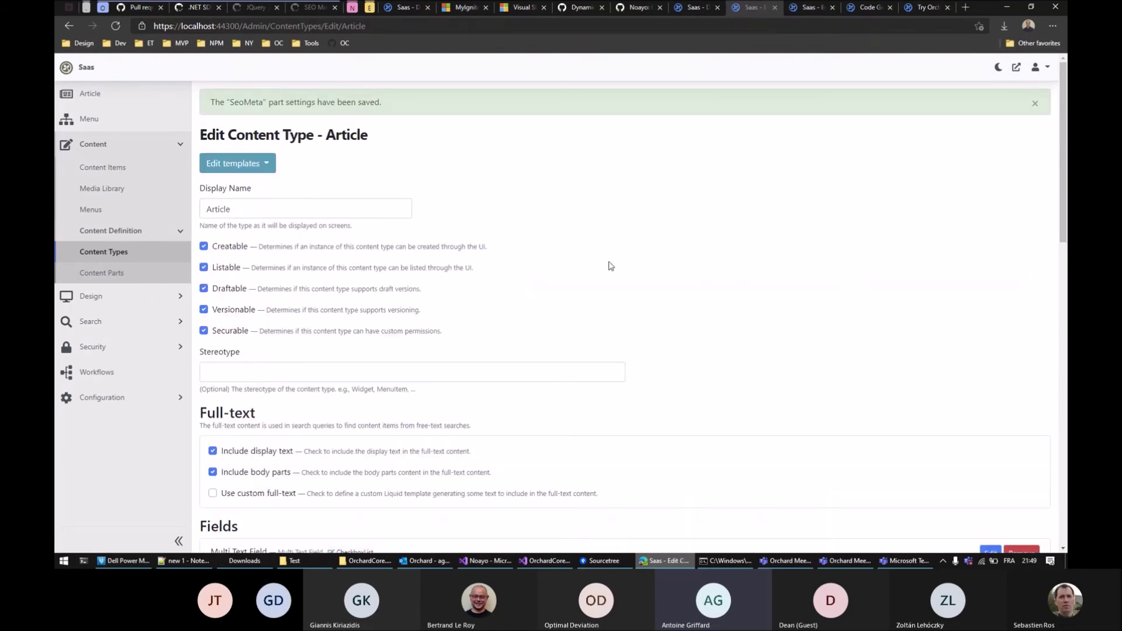
{"action": "left_click", "coordinate": [69, 25]}
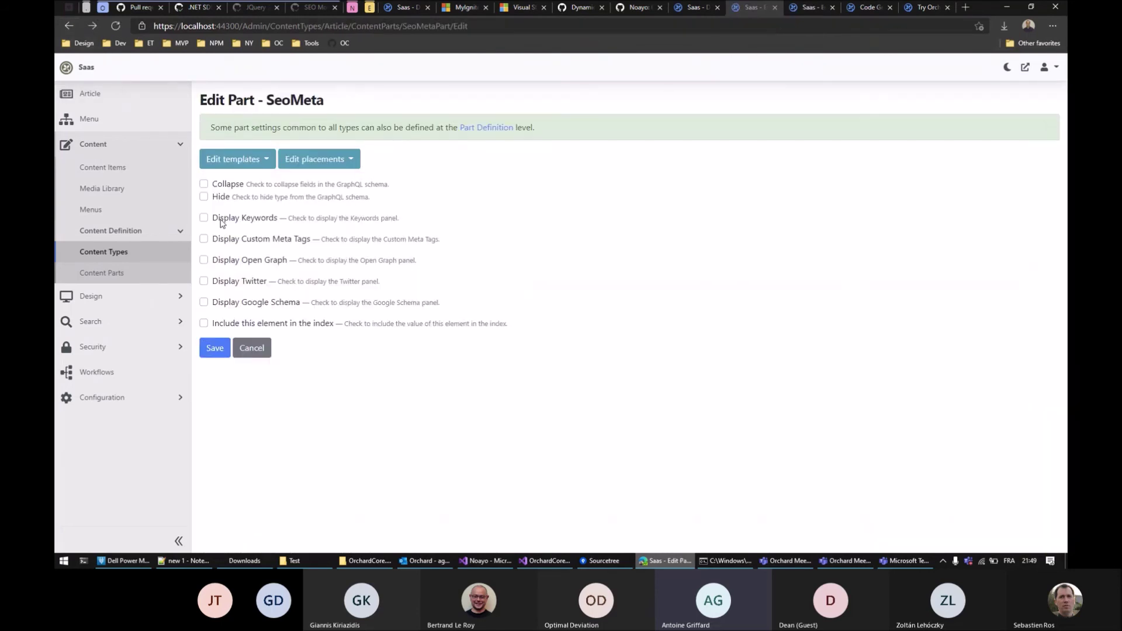
{"action": "left_click", "coordinate": [265, 218]}
{"action": "left_click", "coordinate": [261, 239]}
{"action": "left_click", "coordinate": [220, 350]}
Reload the article and examine the Meta Keywords and Custom Meta Tags fields in its Seo settings
{"action": "key", "text": "ctrl+Tab"}
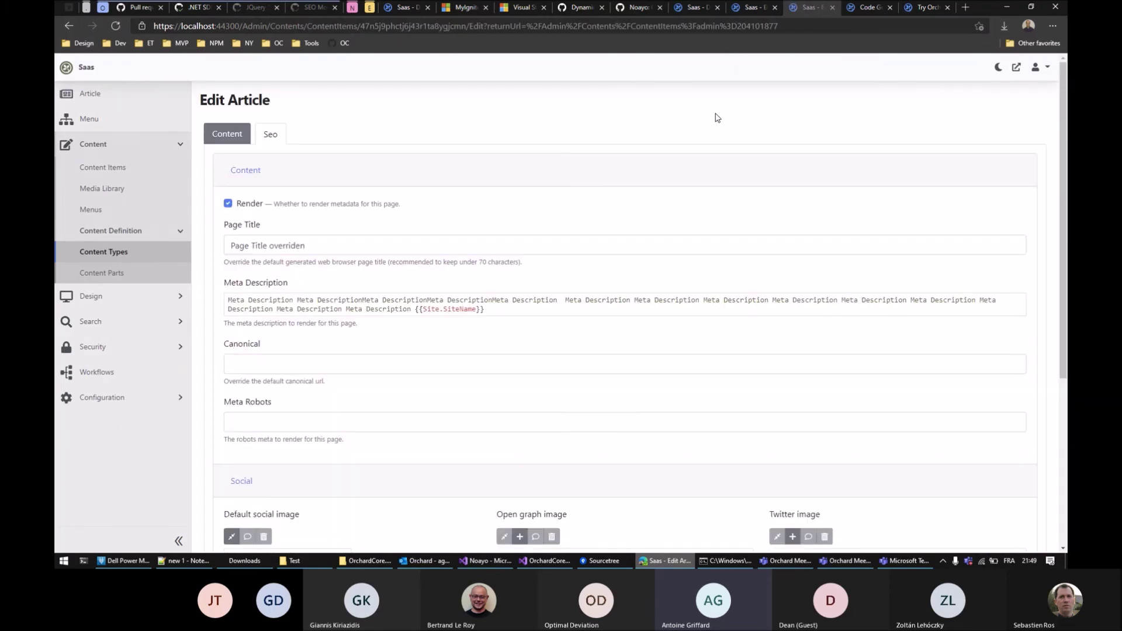
{"action": "key", "text": "F5"}
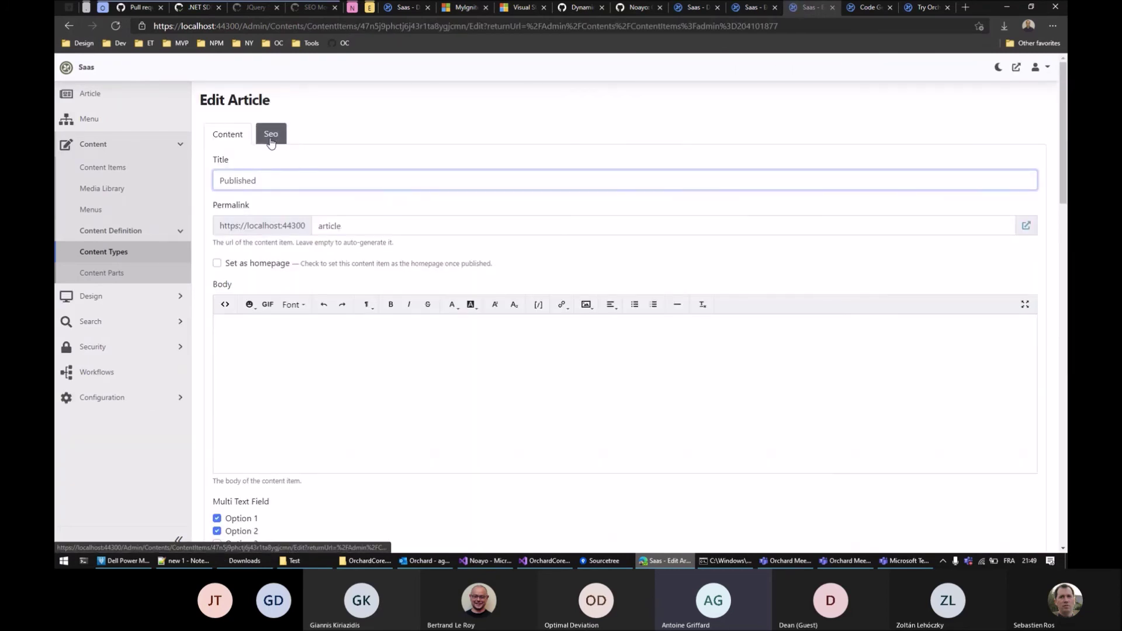
{"action": "left_click", "coordinate": [270, 135]}
{"action": "scroll", "coordinate": [253, 280], "scroll_direction": "down", "scroll_amount": 3}
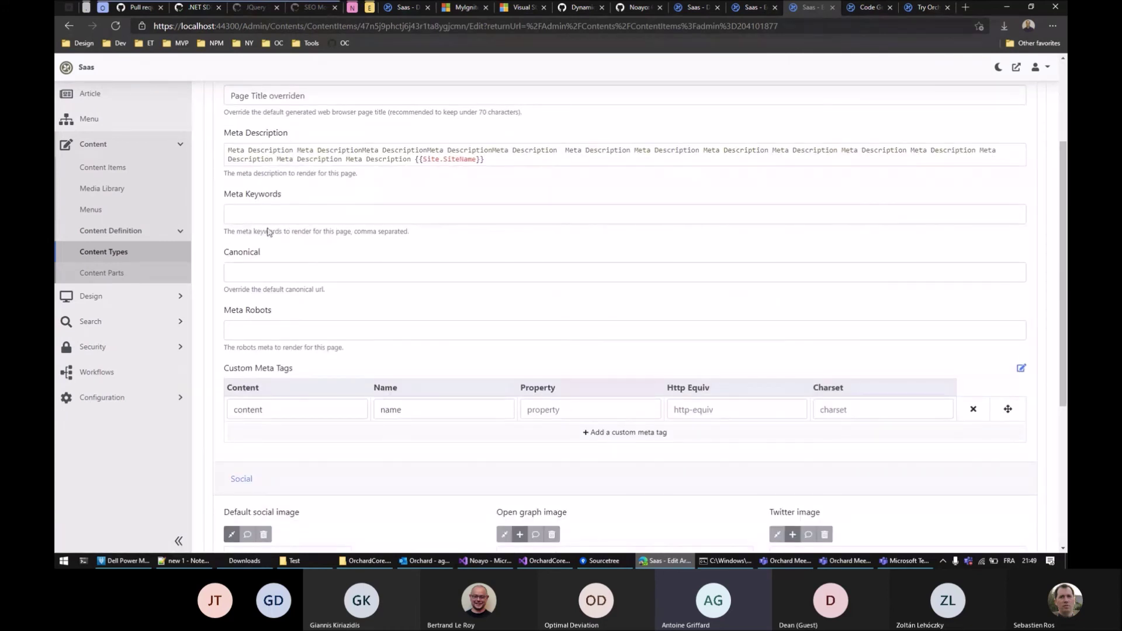
{"action": "left_click", "coordinate": [272, 213]}
{"action": "left_click_drag", "start_coordinate": [227, 369], "coordinate": [293, 370]}
{"action": "left_click", "coordinate": [333, 373]}
{"action": "scroll", "coordinate": [576, 192], "scroll_direction": "up", "scroll_amount": 1}
{"action": "scroll", "coordinate": [583, 199], "scroll_direction": "up", "scroll_amount": 3}
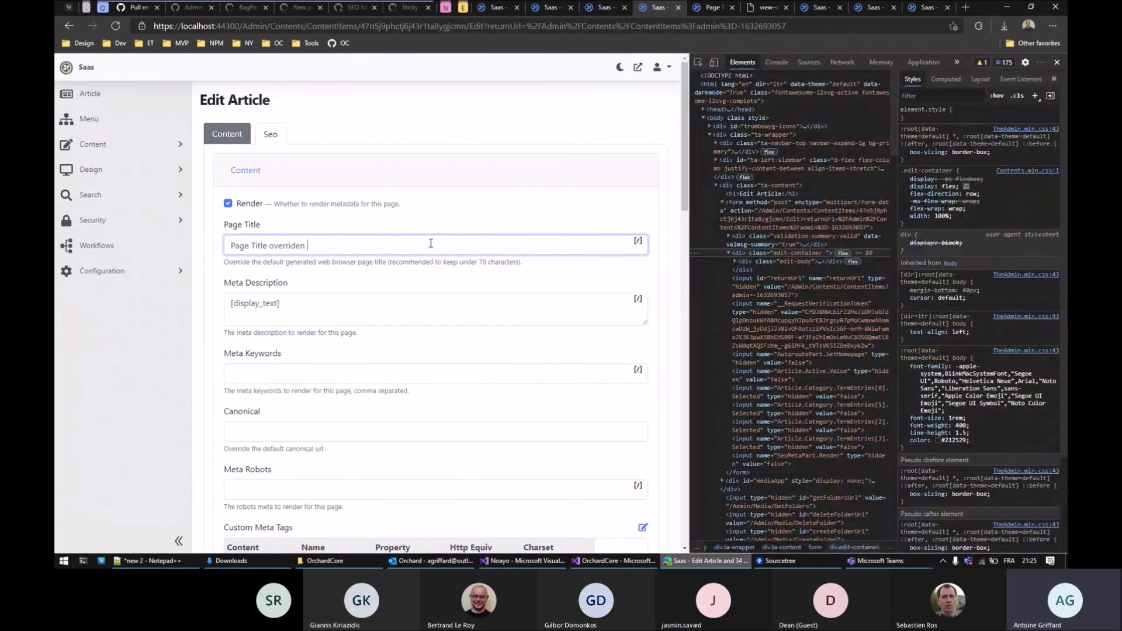
Review the shortcodes available for the Page Title and close the list without adding one
{"action": "left_click", "coordinate": [303, 313]}
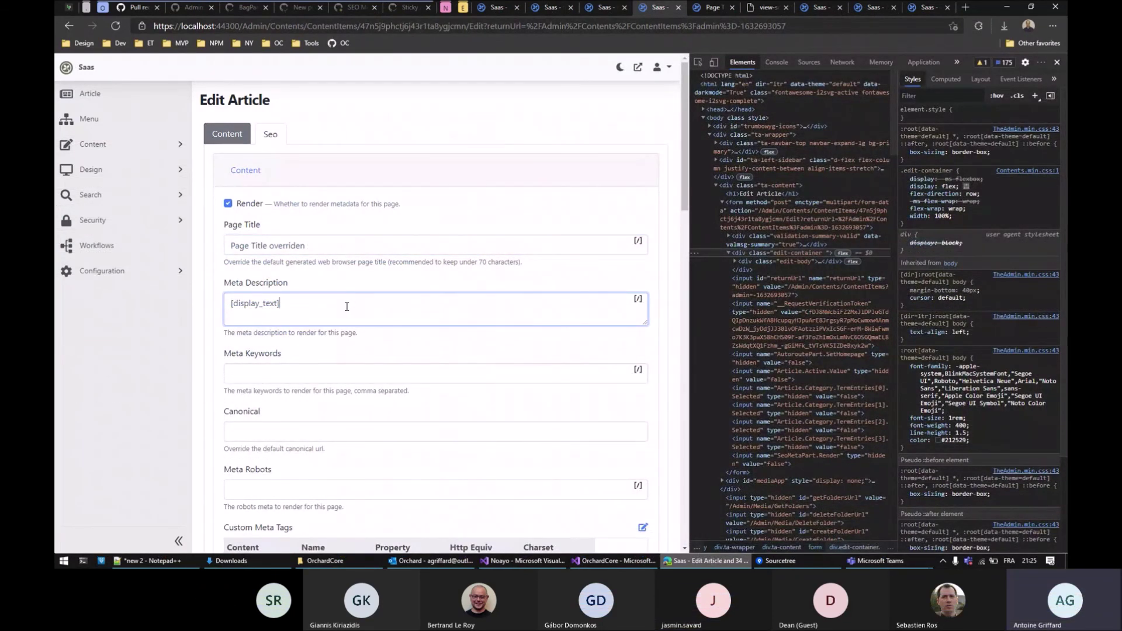
{"action": "left_click", "coordinate": [638, 244]}
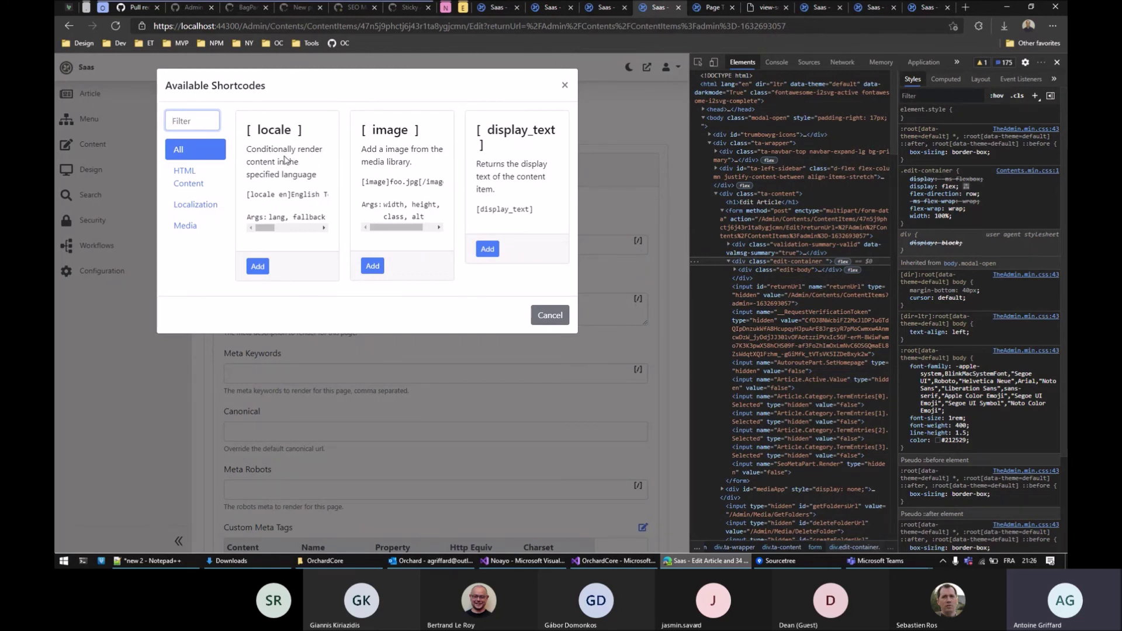
{"action": "left_click", "coordinate": [564, 87]}
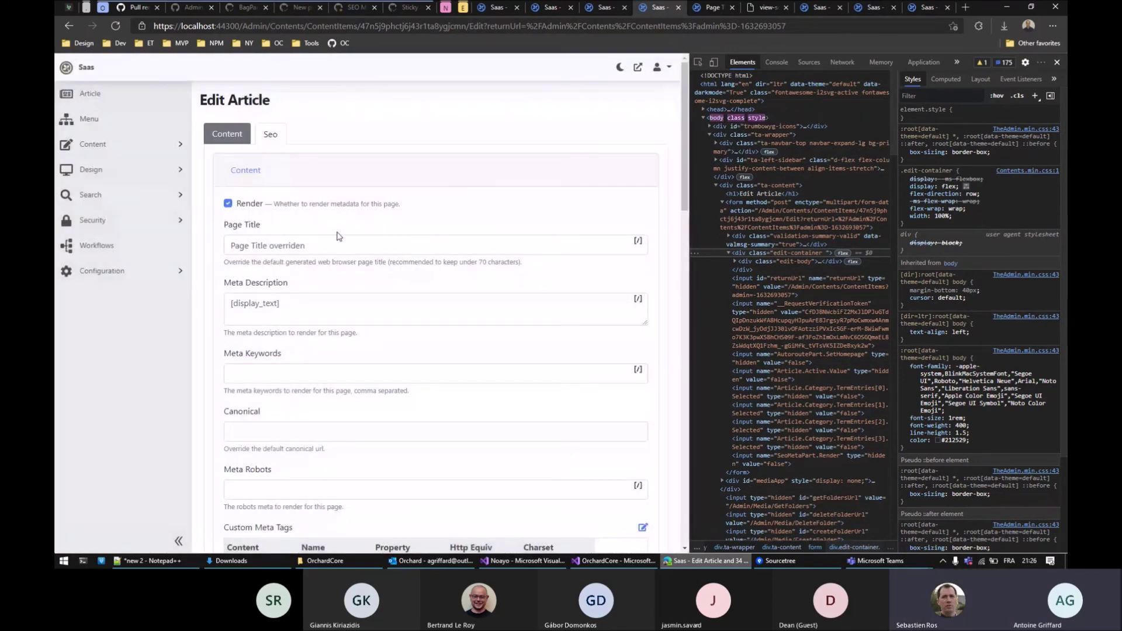
Replace the Page Title text with the [display_text] shortcode and point out the same shortcode in Meta Description
{"action": "triple_click", "coordinate": [311, 244]}
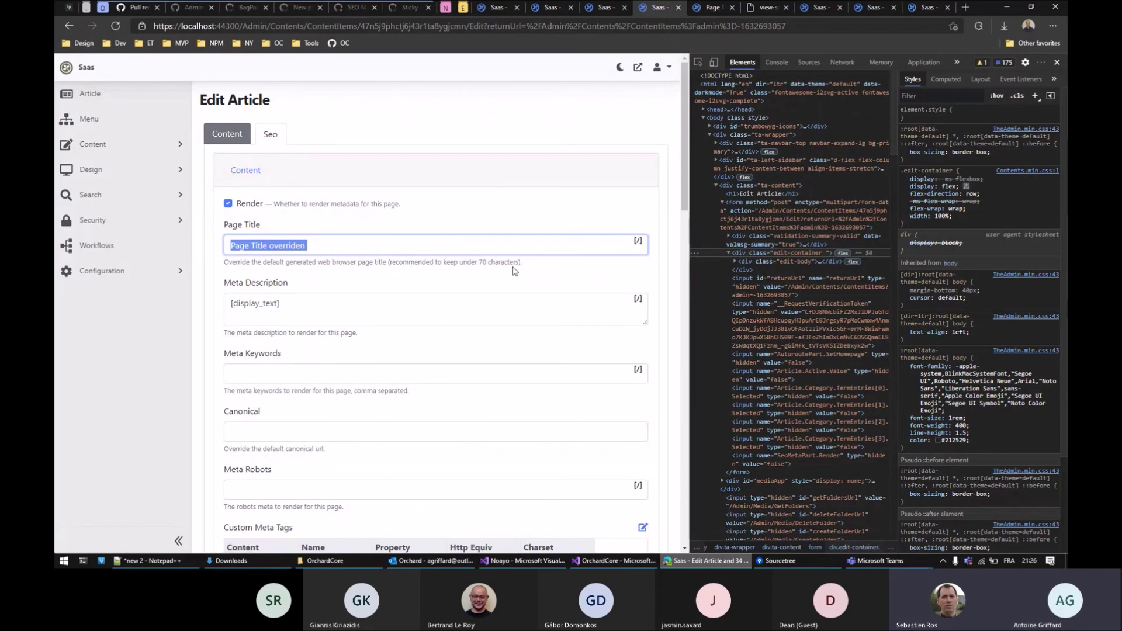
{"action": "key", "text": "Delete"}
{"action": "left_click", "coordinate": [640, 244]}
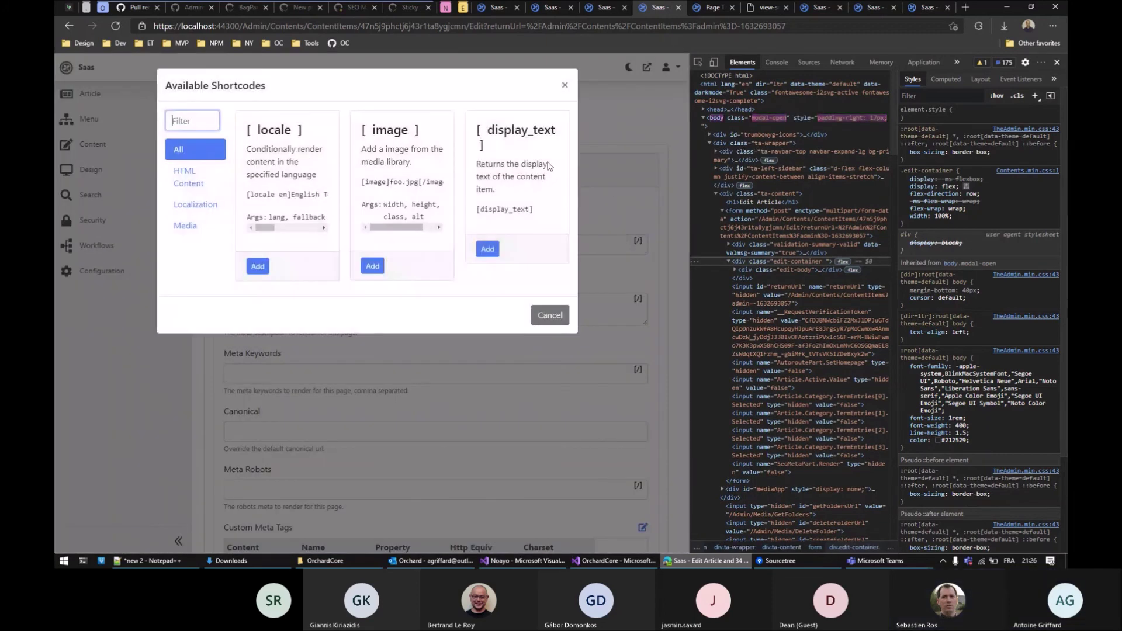
{"action": "left_click", "coordinate": [489, 248]}
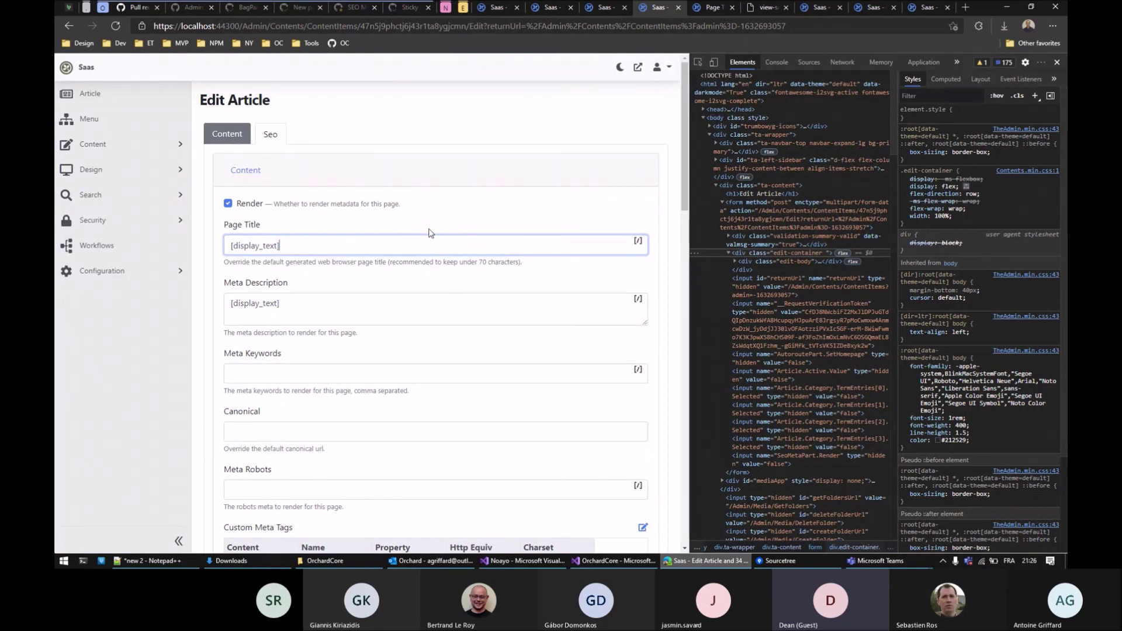
{"action": "left_click_drag", "start_coordinate": [296, 307], "coordinate": [168, 312]}
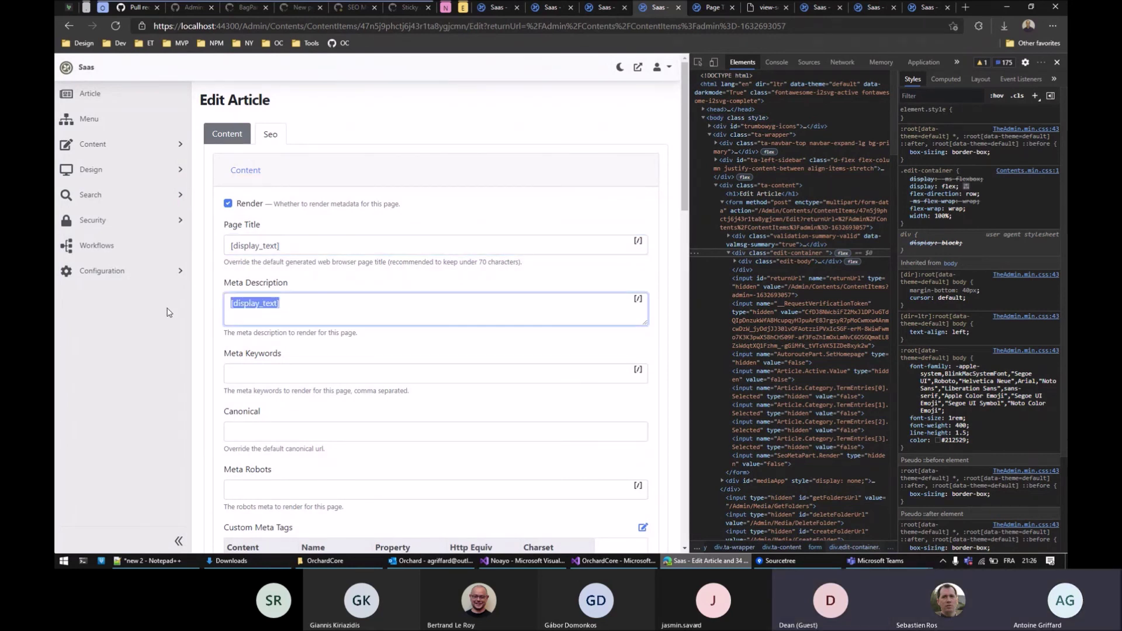
{"action": "left_click", "coordinate": [454, 211]}
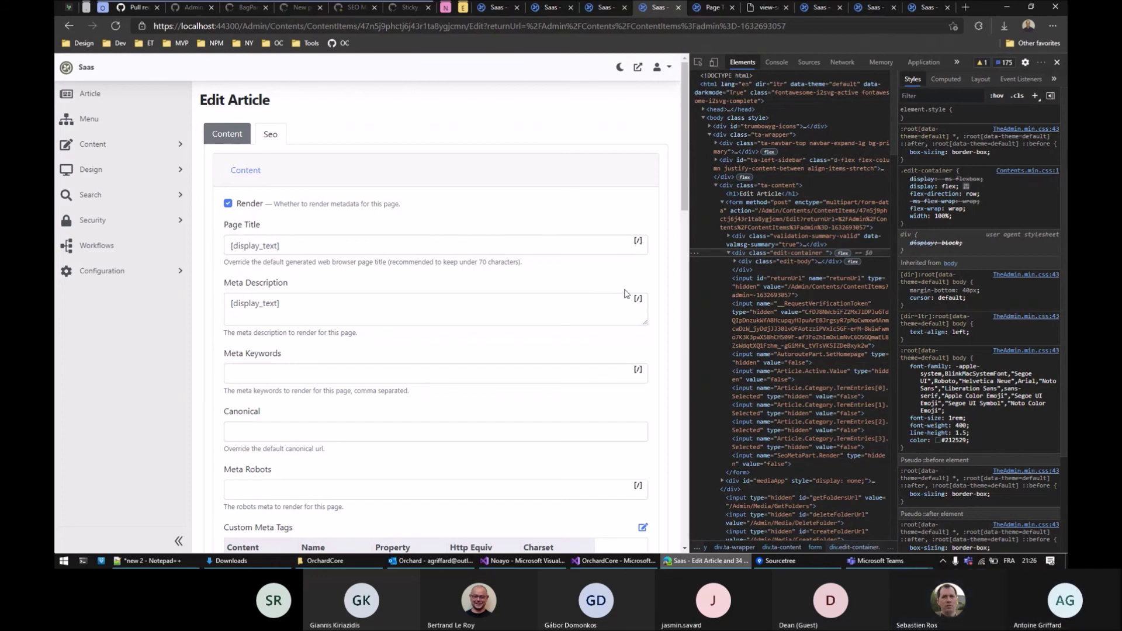
Inspect the Page Title's shortcode icon in the developer tools and try disabling its top and margin-bottom style rules
{"action": "scroll", "coordinate": [624, 290], "scroll_direction": "down", "scroll_amount": 3}
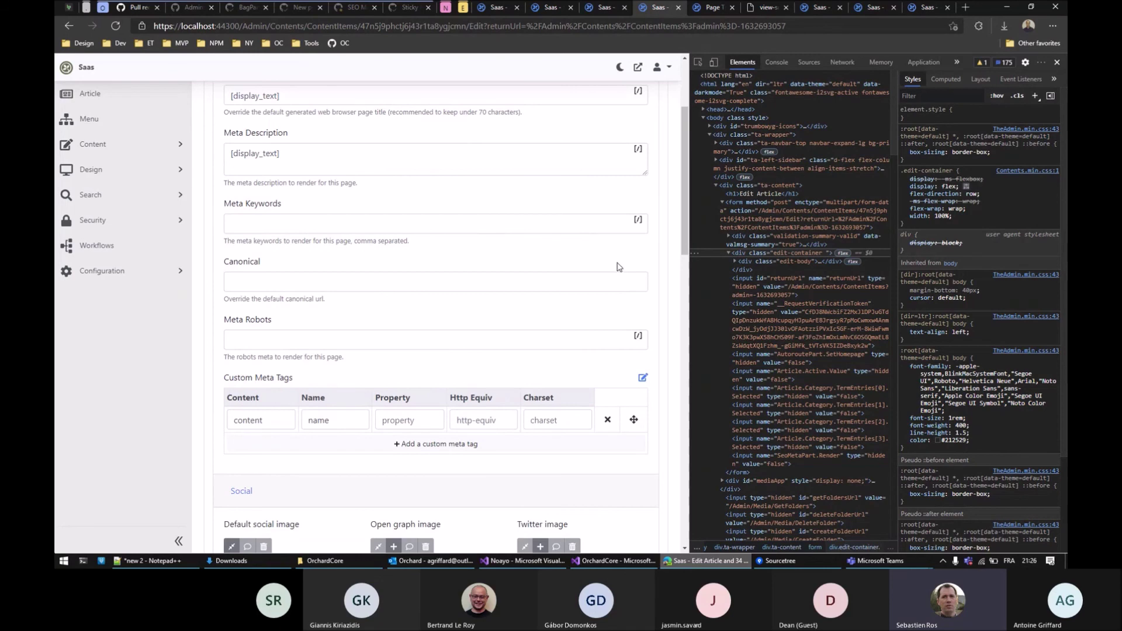
{"action": "scroll", "coordinate": [619, 267], "scroll_direction": "up", "scroll_amount": 3}
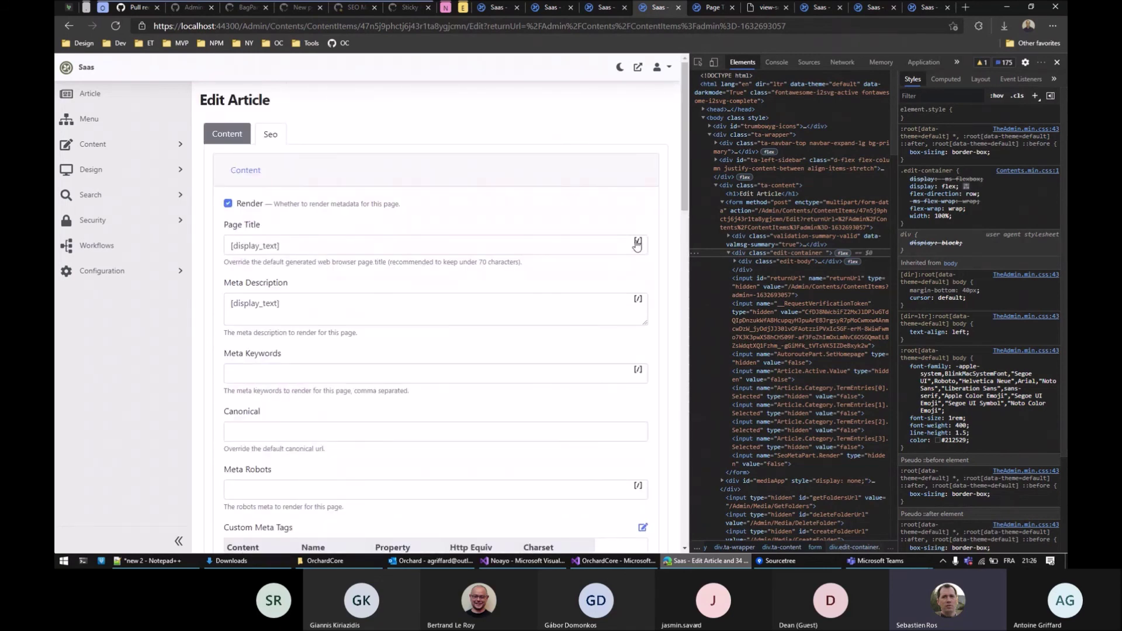
{"action": "right_click", "coordinate": [637, 244]}
{"action": "left_click", "coordinate": [661, 533]}
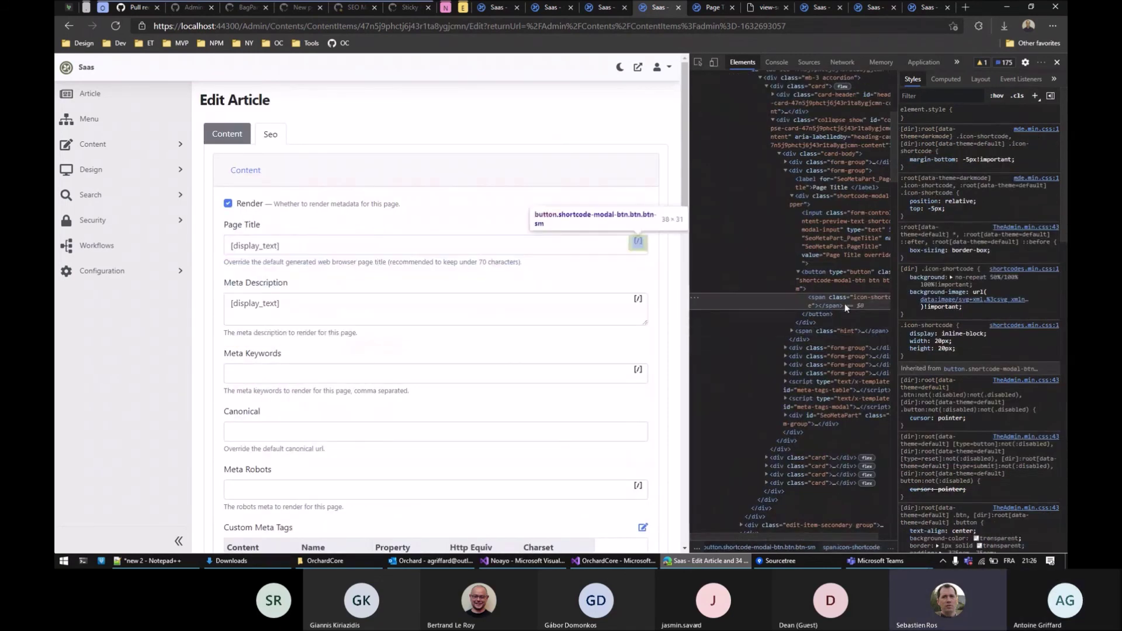
{"action": "left_click", "coordinate": [904, 209]}
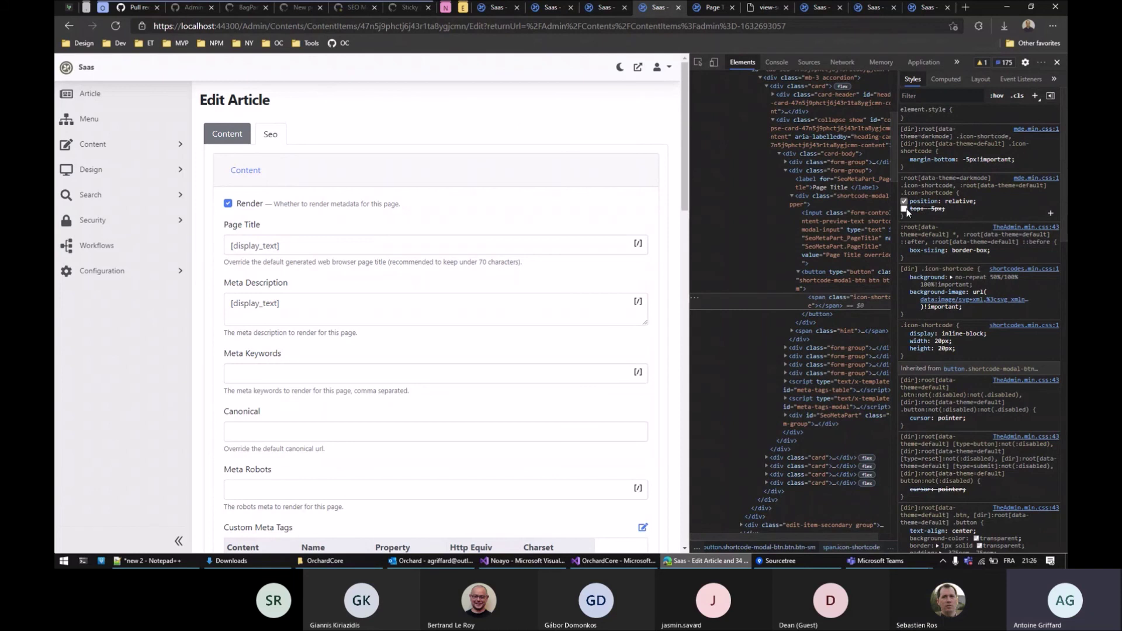
{"action": "left_click", "coordinate": [905, 208]}
{"action": "left_click", "coordinate": [904, 208]}
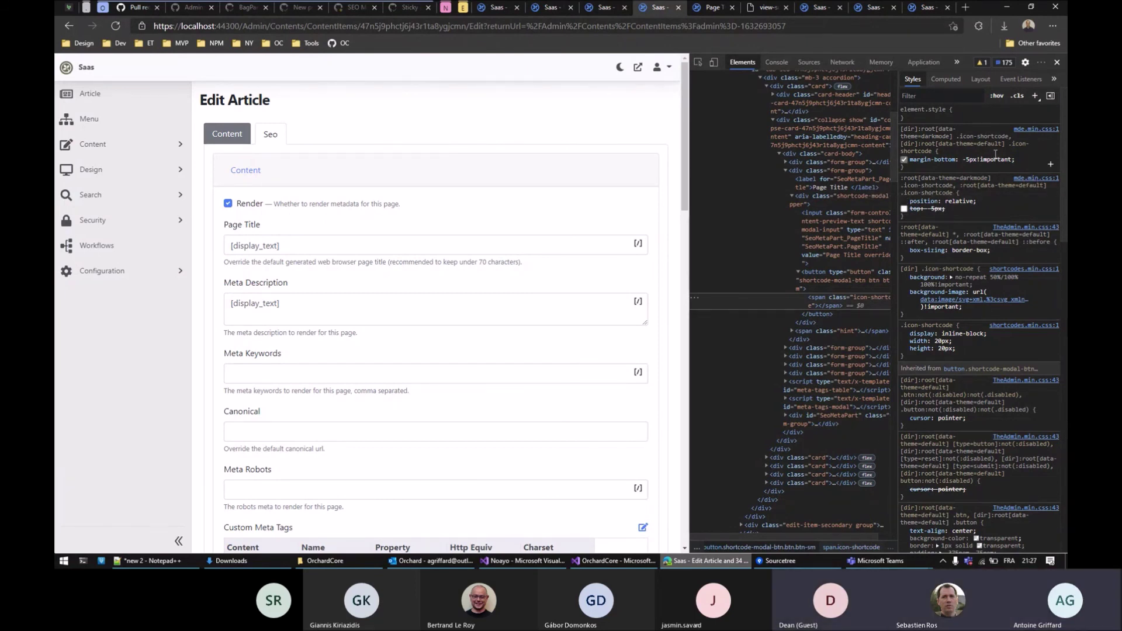
{"action": "left_click", "coordinate": [905, 159]}
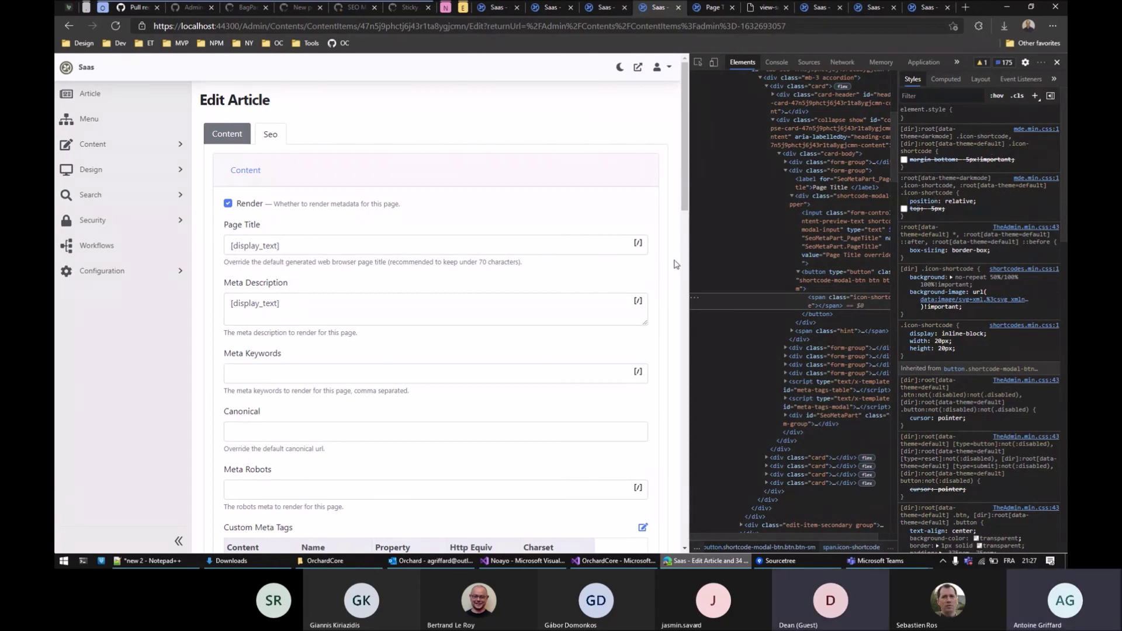
Check the shortcode icons down to the Twitter fields and re-enable the icon's margin-bottom and top style rules
{"action": "scroll", "coordinate": [654, 266], "scroll_direction": "down", "scroll_amount": 3}
{"action": "scroll", "coordinate": [649, 265], "scroll_direction": "up", "scroll_amount": 3}
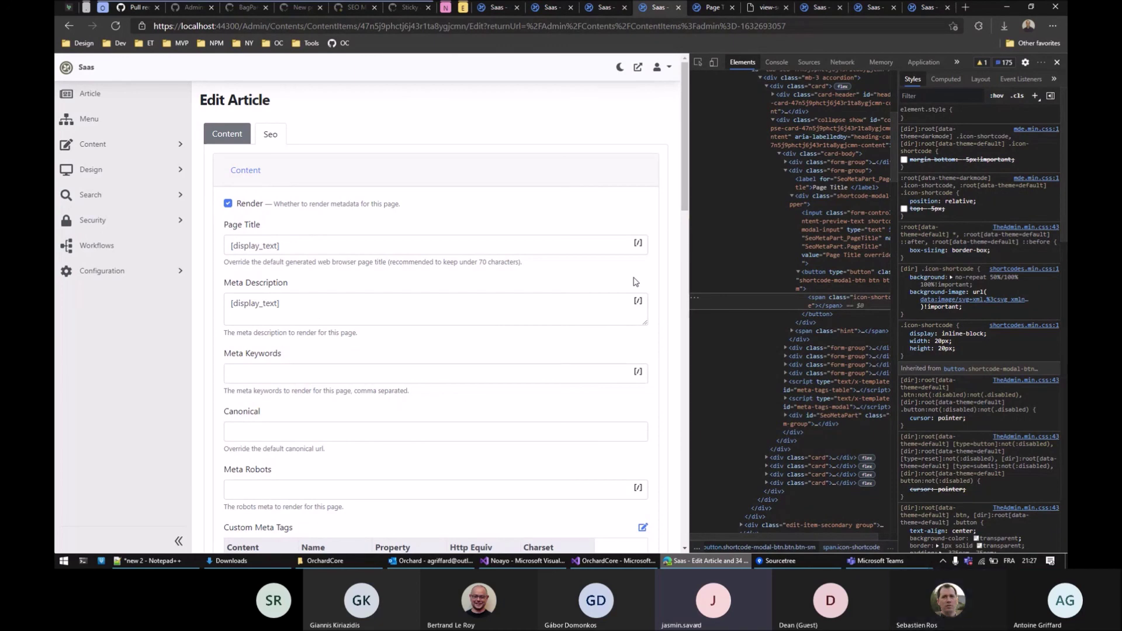
{"action": "scroll", "coordinate": [635, 281], "scroll_direction": "down", "scroll_amount": 10}
{"action": "scroll", "coordinate": [627, 275], "scroll_direction": "down", "scroll_amount": 4}
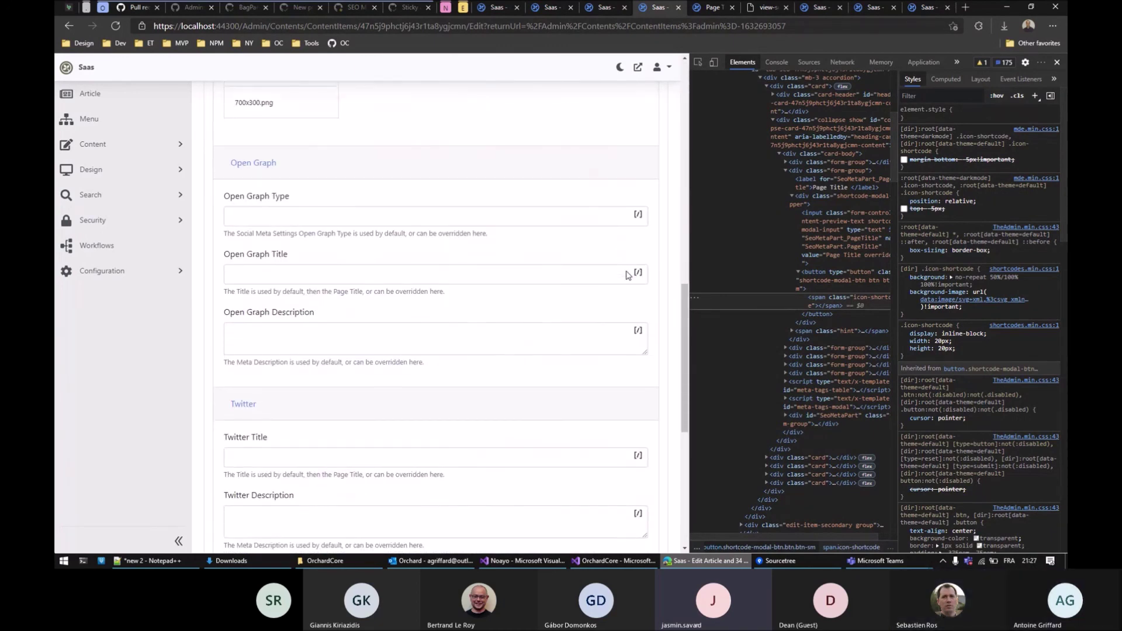
{"action": "scroll", "coordinate": [628, 253], "scroll_direction": "up", "scroll_amount": 20}
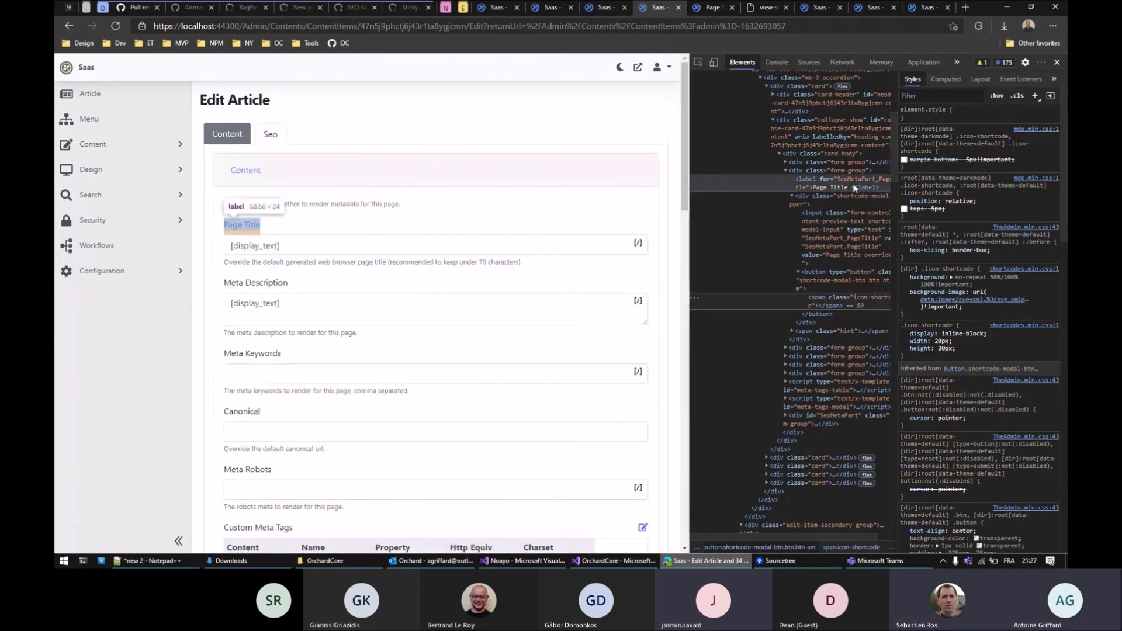
{"action": "left_click", "coordinate": [904, 160]}
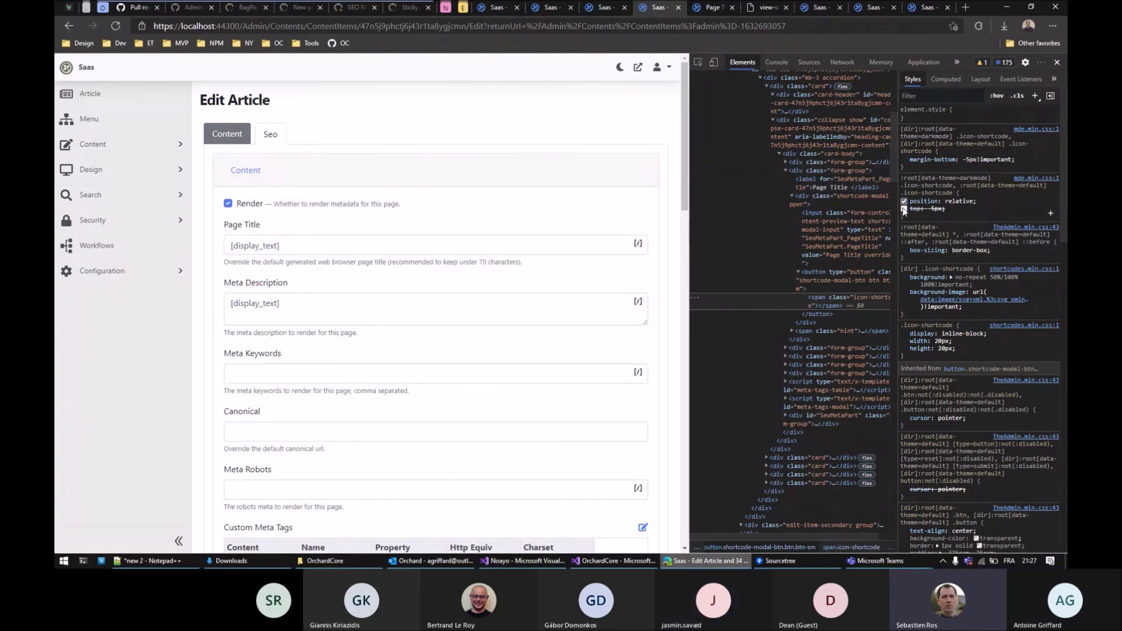
{"action": "left_click", "coordinate": [904, 208]}
Close the developer tools and look over the article's Social, Open Graph and Twitter sections
{"action": "scroll", "coordinate": [668, 206], "scroll_direction": "down", "scroll_amount": 8}
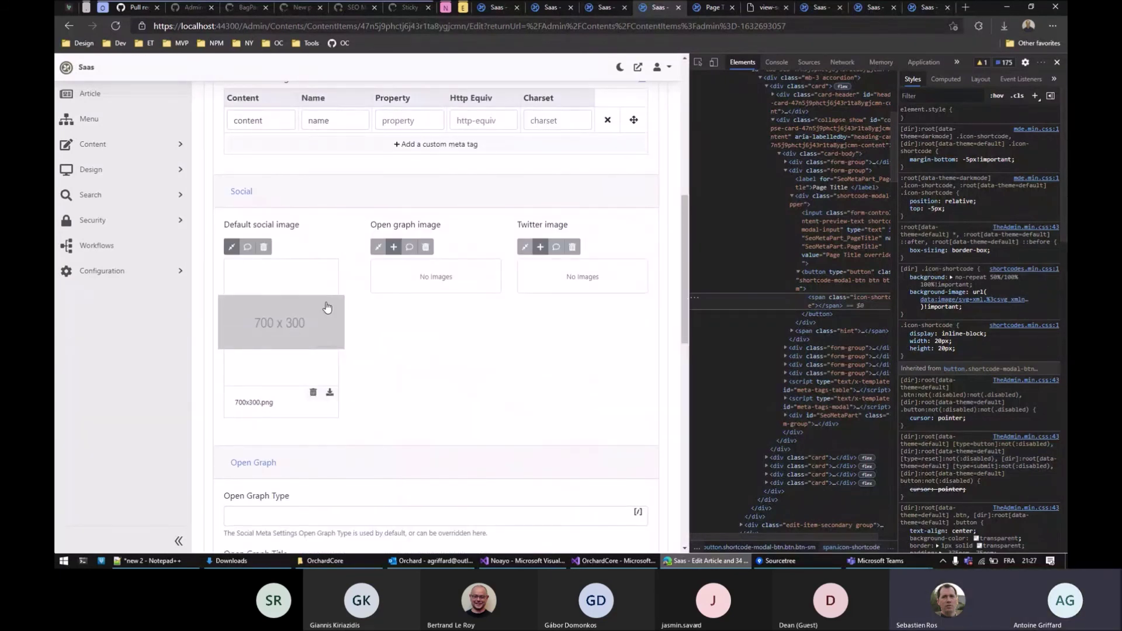
{"action": "left_click", "coordinate": [1056, 62]}
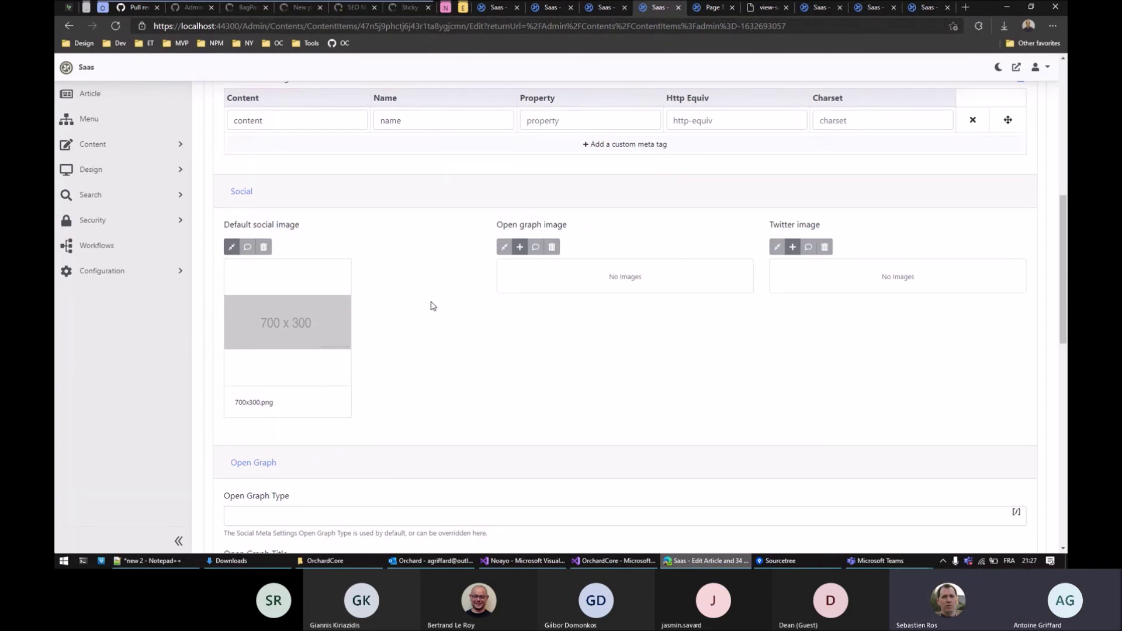
{"action": "scroll", "coordinate": [433, 301], "scroll_direction": "down", "scroll_amount": 5}
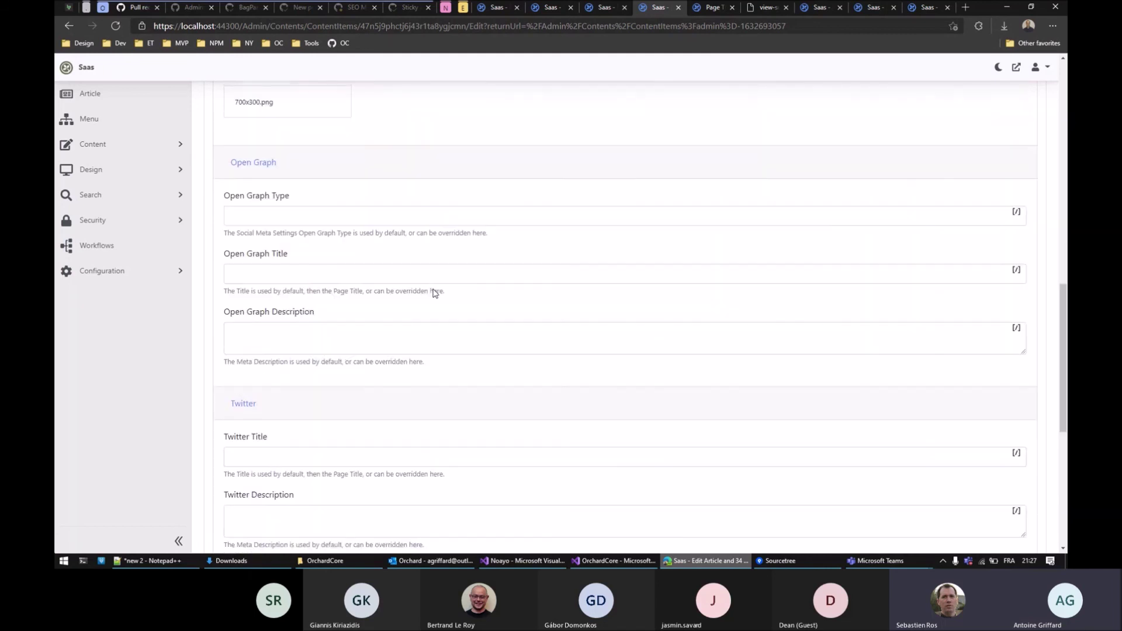
{"action": "scroll", "coordinate": [435, 263], "scroll_direction": "up", "scroll_amount": 5}
{"action": "mouse_move", "coordinate": [329, 304]}
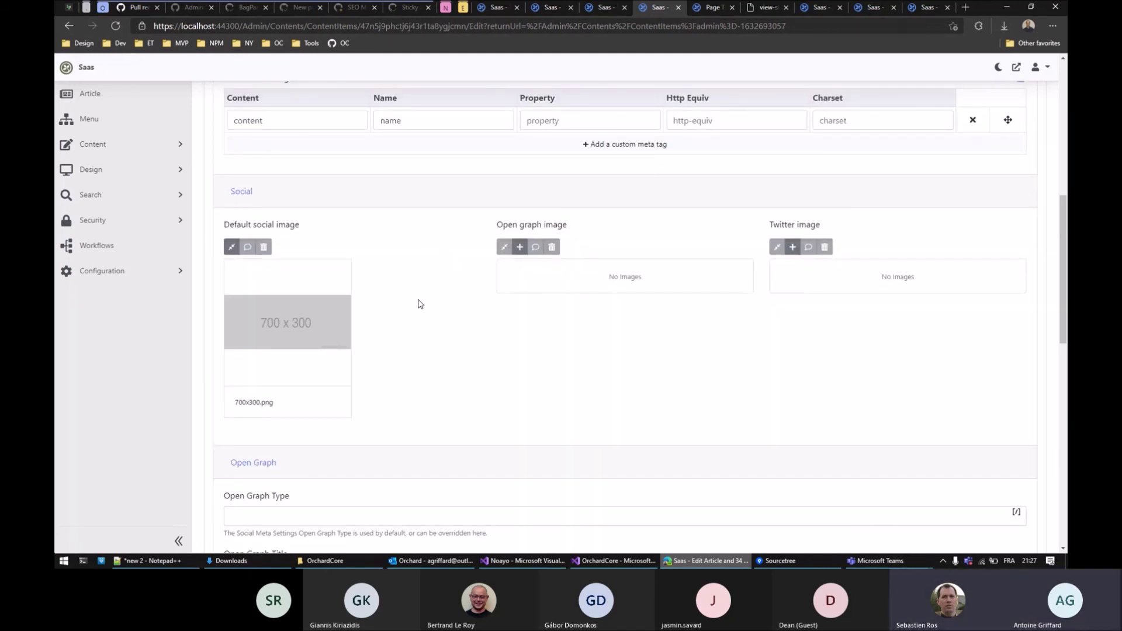
{"action": "scroll", "coordinate": [418, 303], "scroll_direction": "up", "scroll_amount": 8}
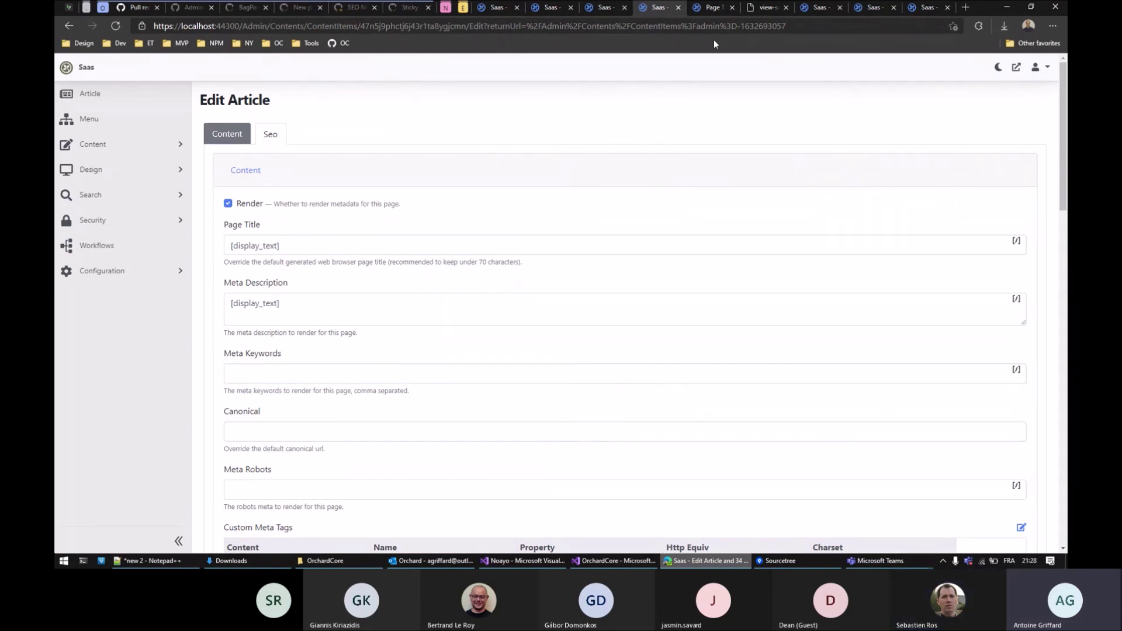
View the published article and its page source, and examine the Twitter description and description meta tags
{"action": "left_click", "coordinate": [716, 8]}
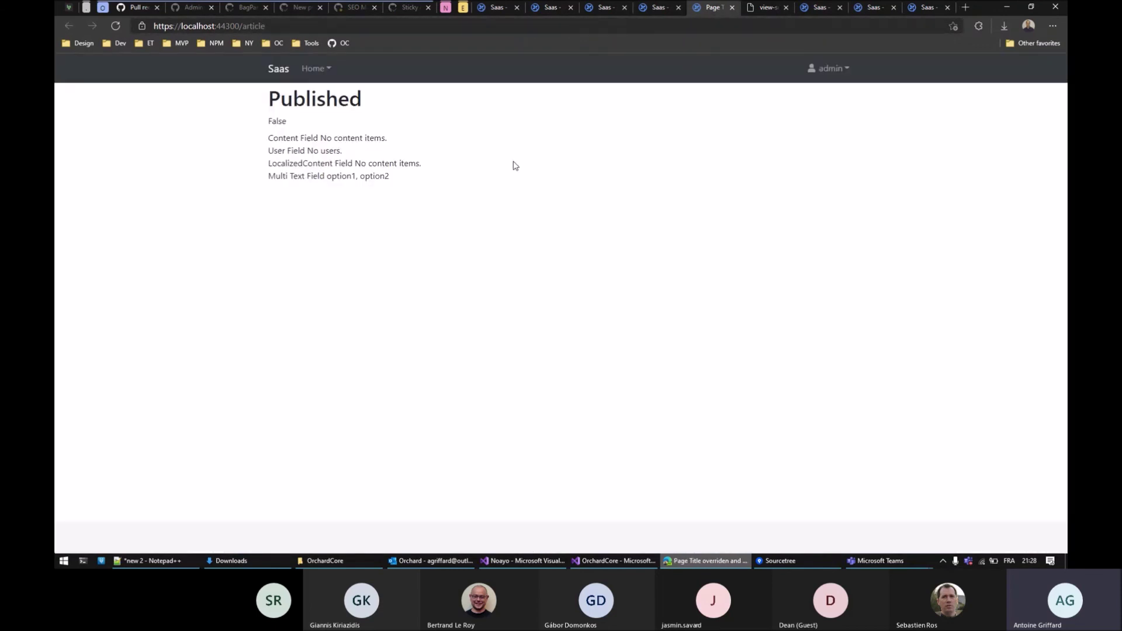
{"action": "left_click", "coordinate": [769, 9]}
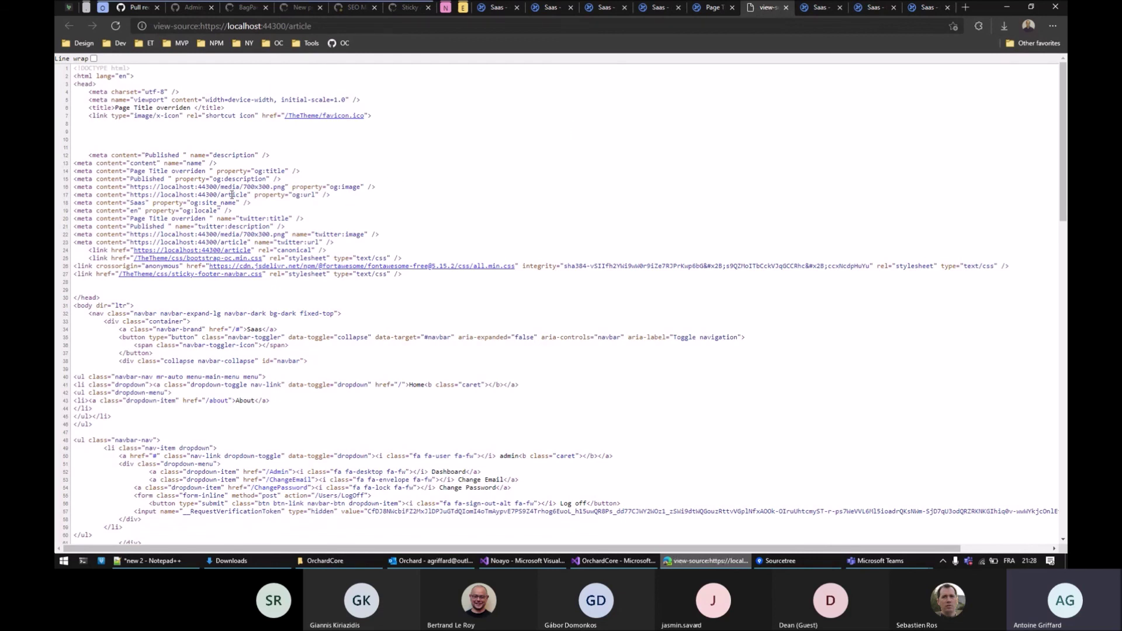
{"action": "left_click_drag", "start_coordinate": [130, 225], "coordinate": [168, 227]}
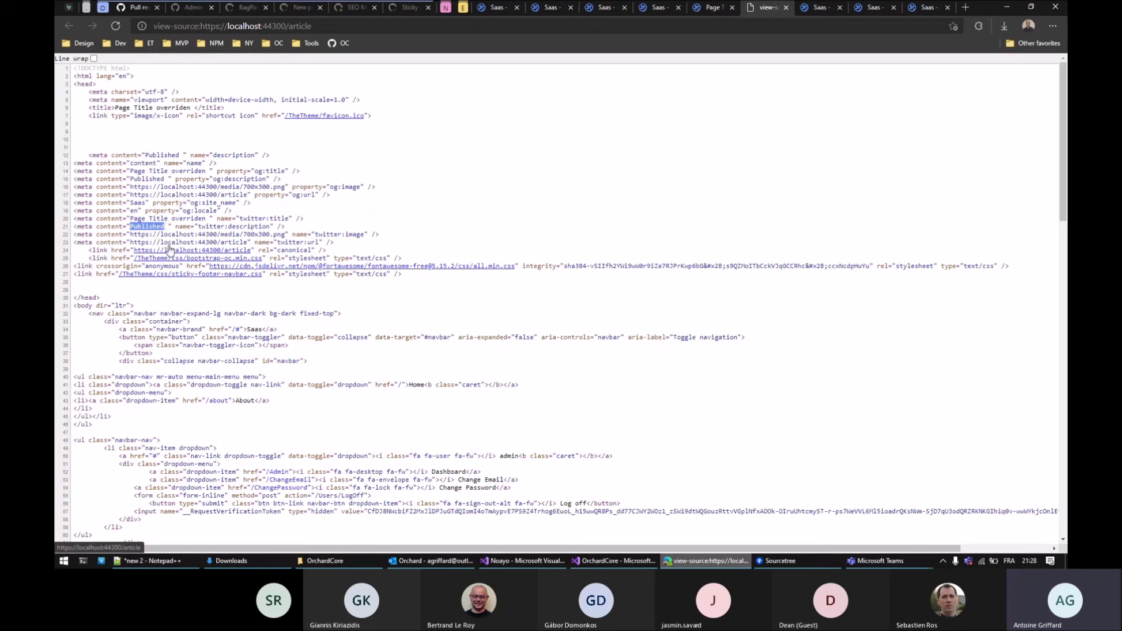
{"action": "left_click", "coordinate": [187, 153]}
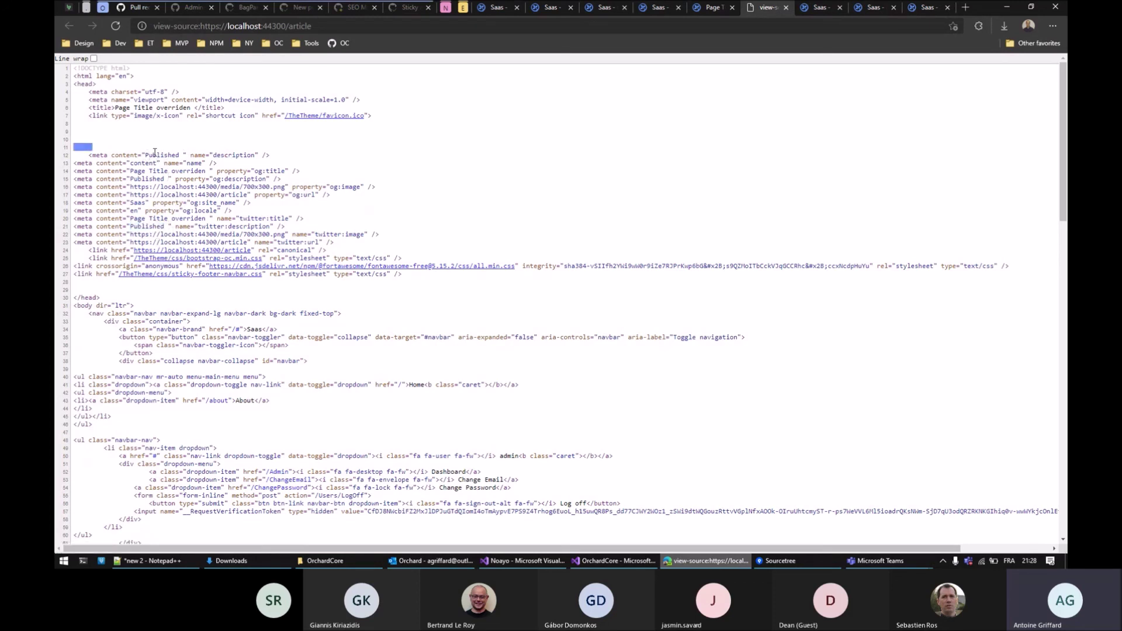
{"action": "left_click_drag", "start_coordinate": [144, 155], "coordinate": [182, 154]}
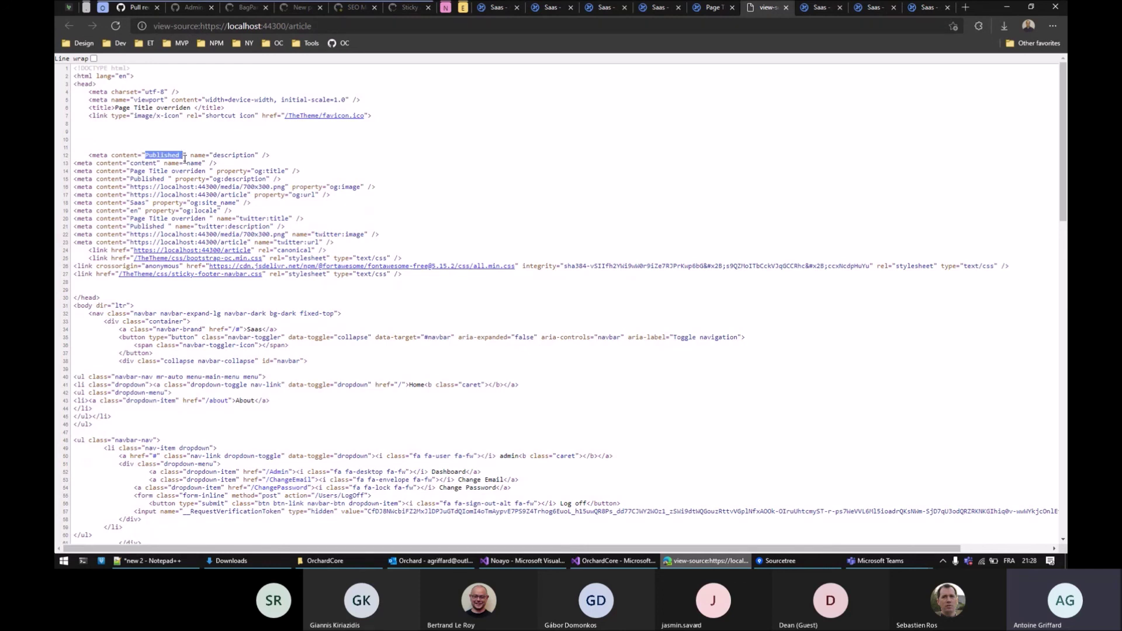